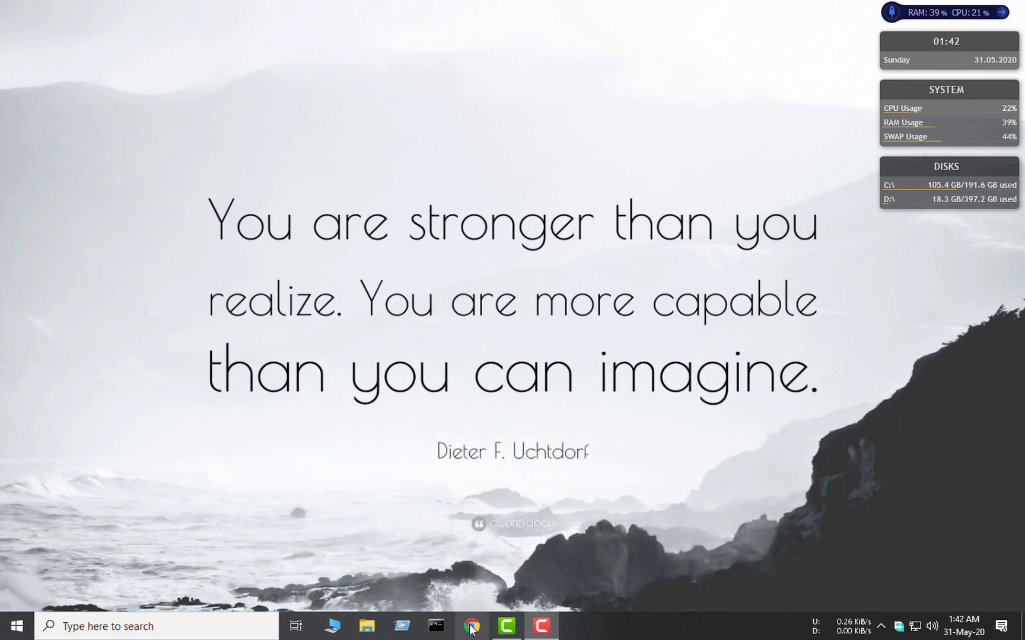
- Switch to Google Chrome and go to the oracle.com website
key(super+5)
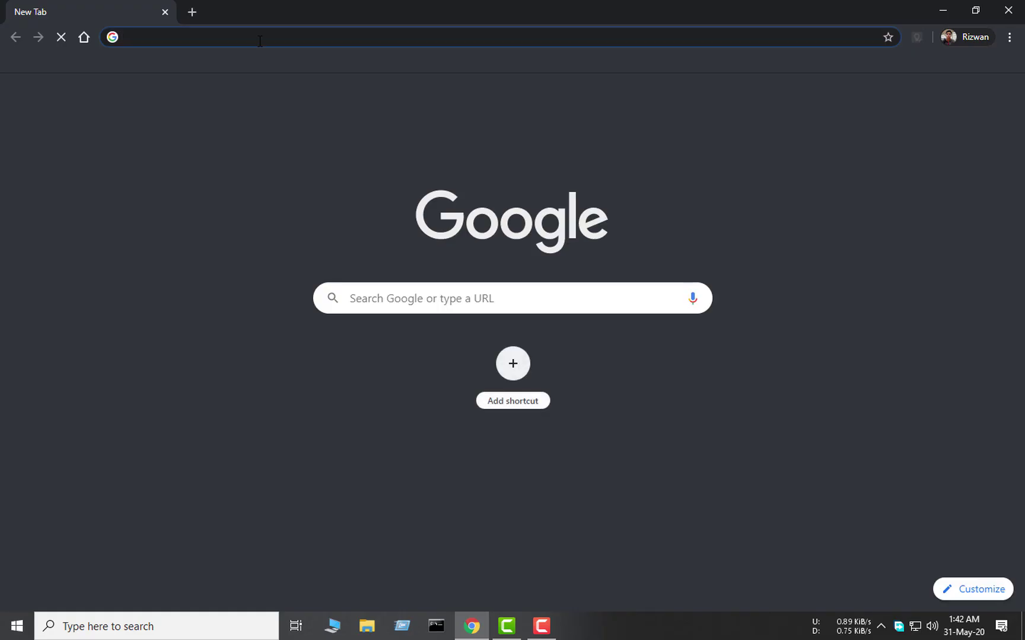
click(260, 37)
text(orac)
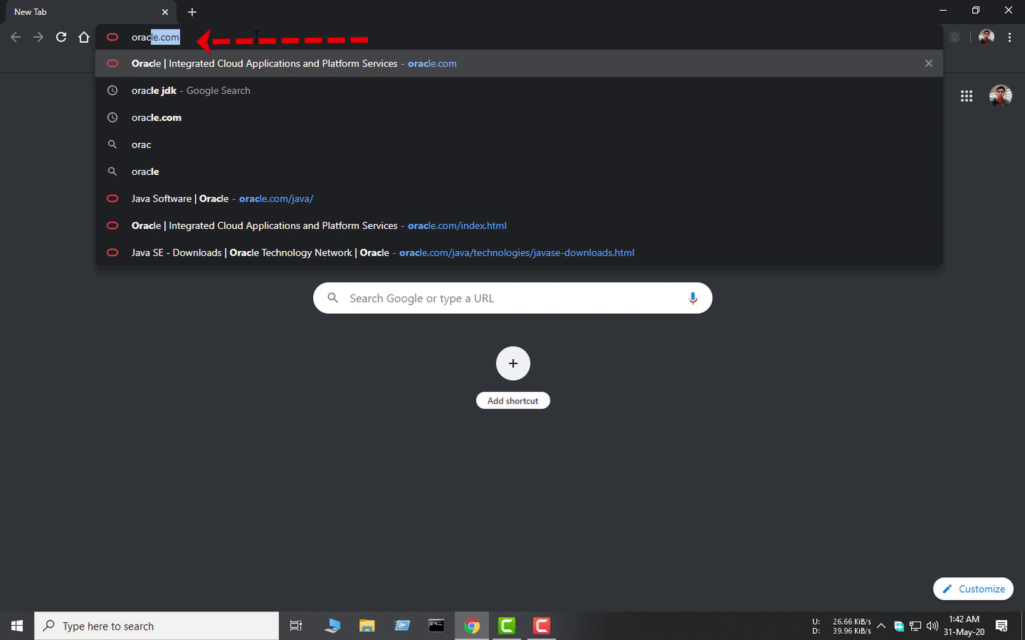
text(le.com)
key(Return)
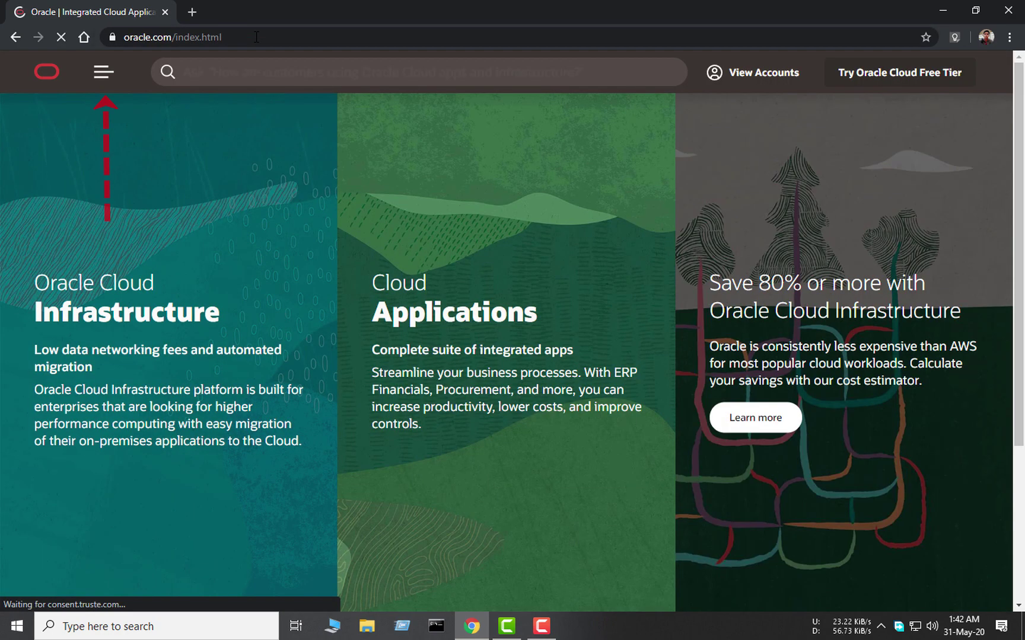
- Navigate from the Oracle site's Java page through its Technical Details to the Java SE downloads page
click(104, 79)
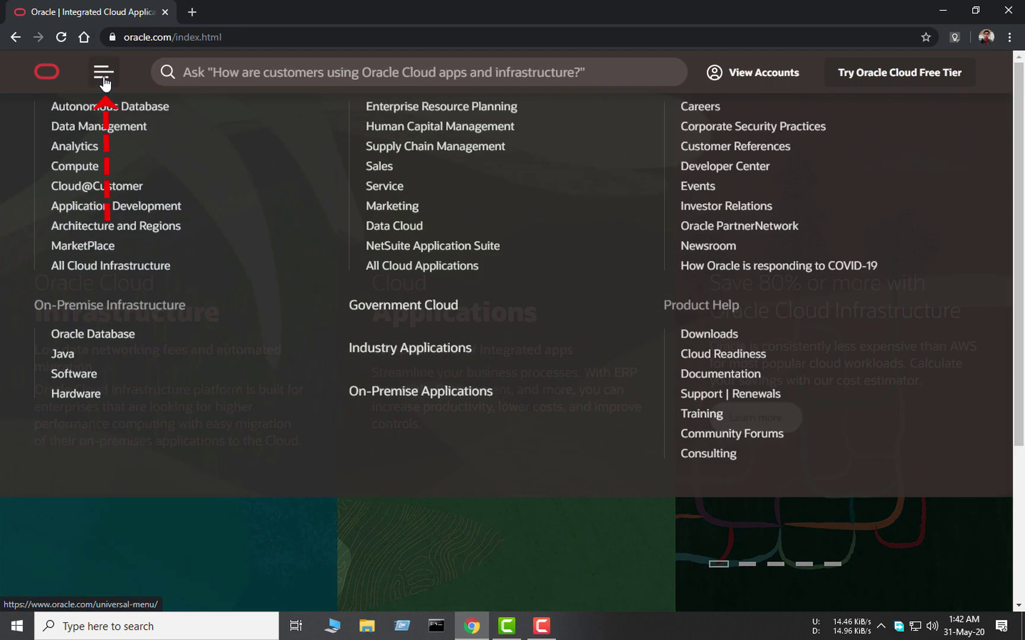
click(64, 420)
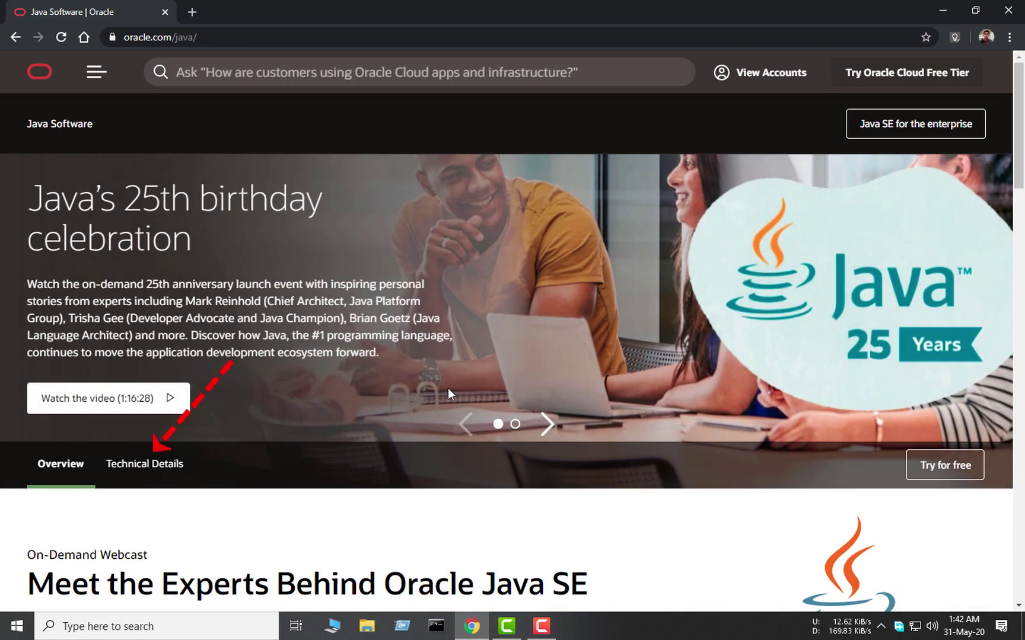
click(138, 469)
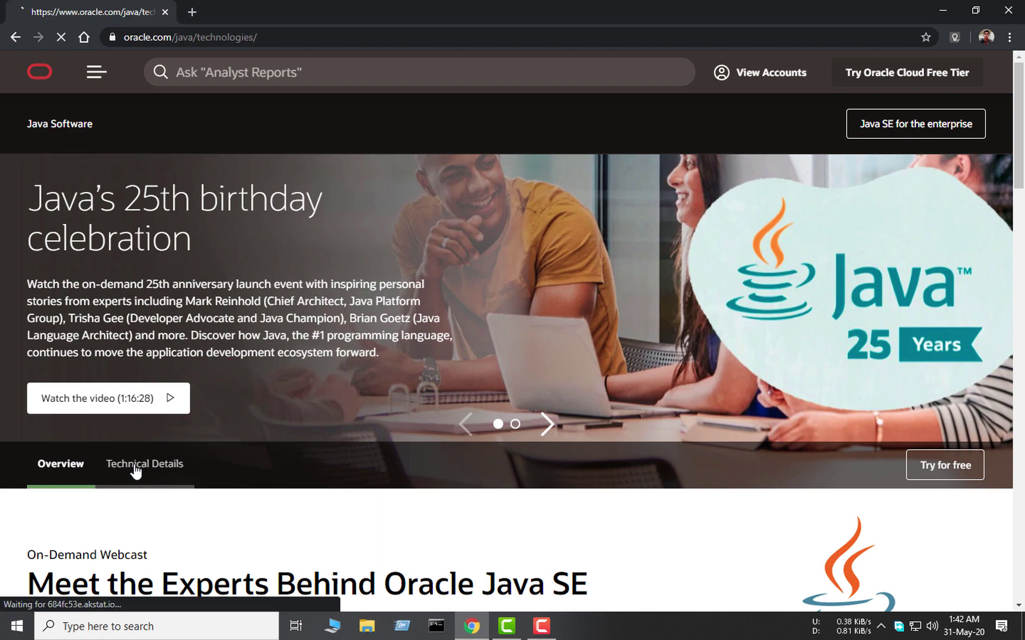
scroll(210, 428, down, 3)
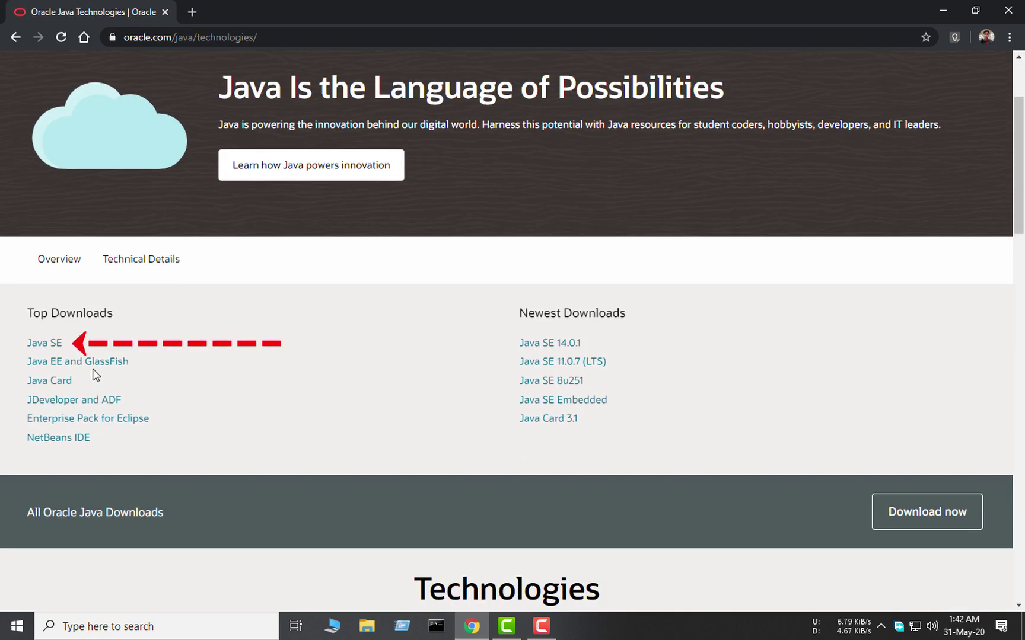
click(42, 345)
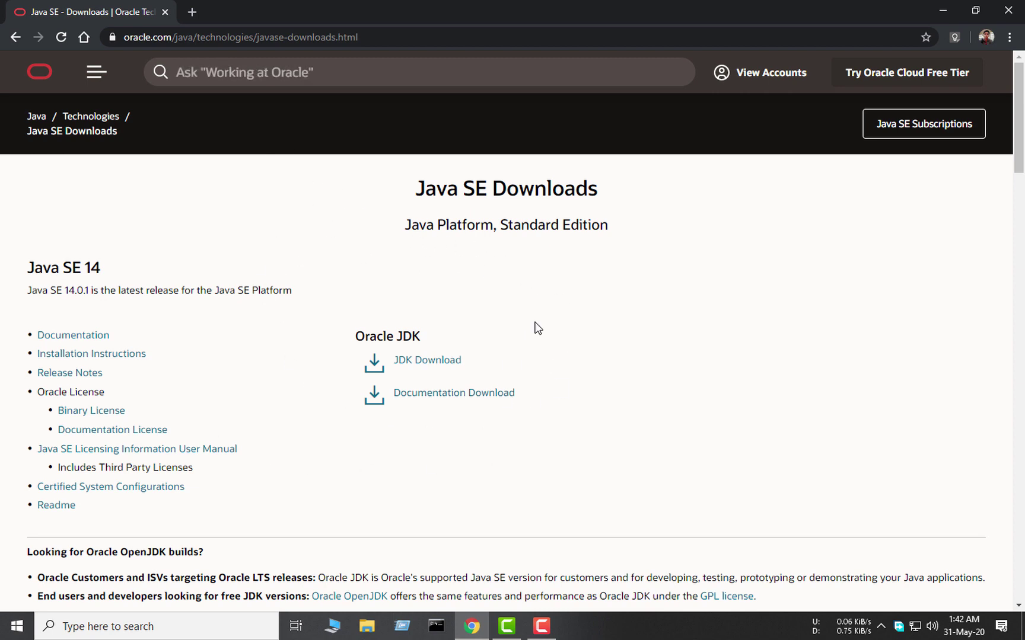
- Search for jdk in a new browser tab and open Oracle's Java SE Downloads result
click(194, 12)
text(jdk)
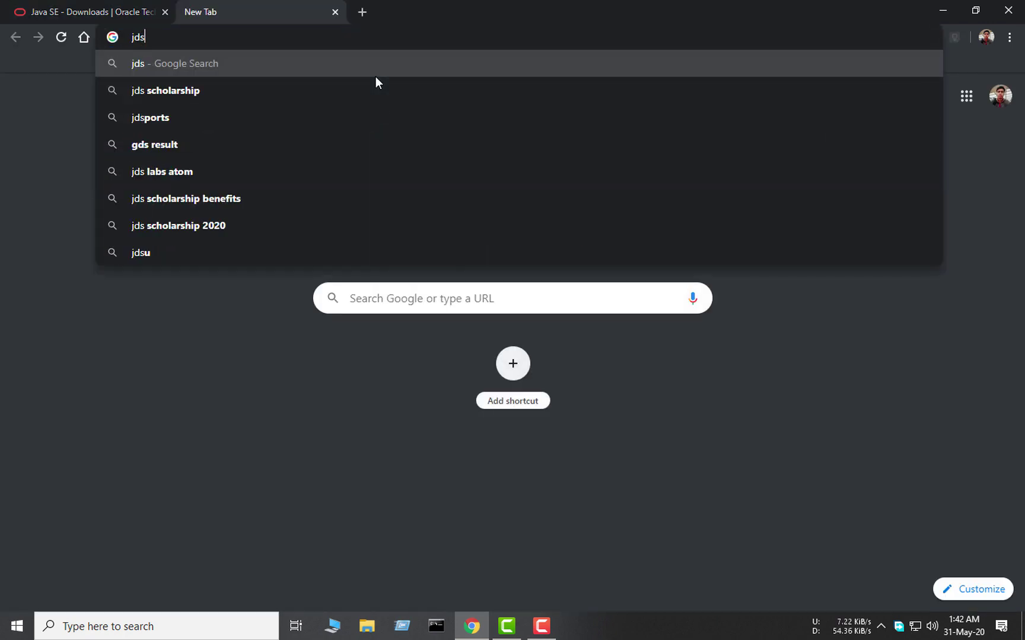
key(Return)
click(313, 202)
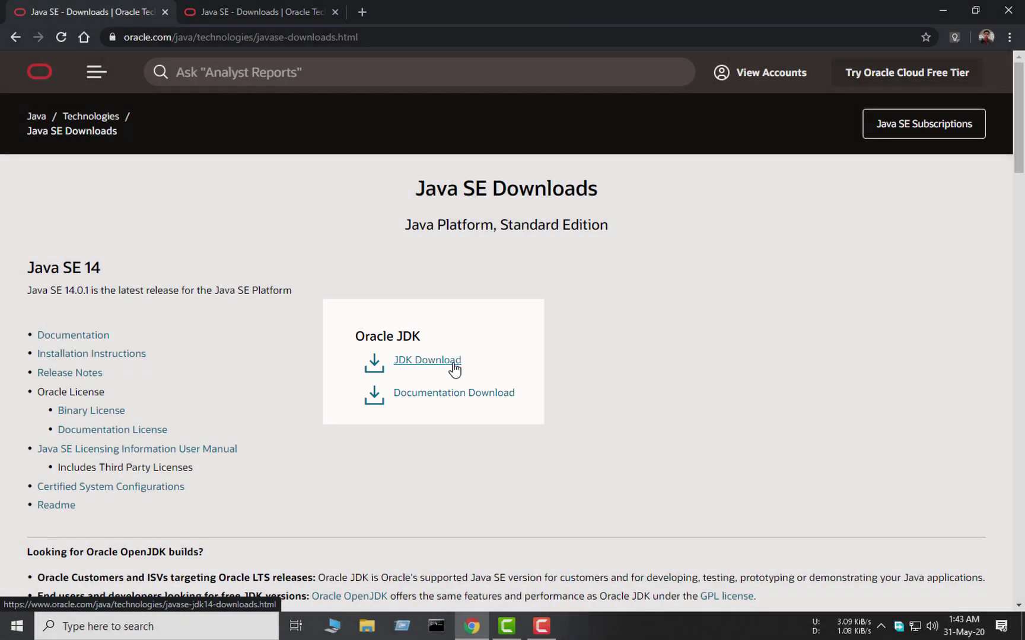
- Open the JDK download page for Java SE 14 and look over the Linux and macOS packages
click(448, 369)
scroll(616, 385, down, 7)
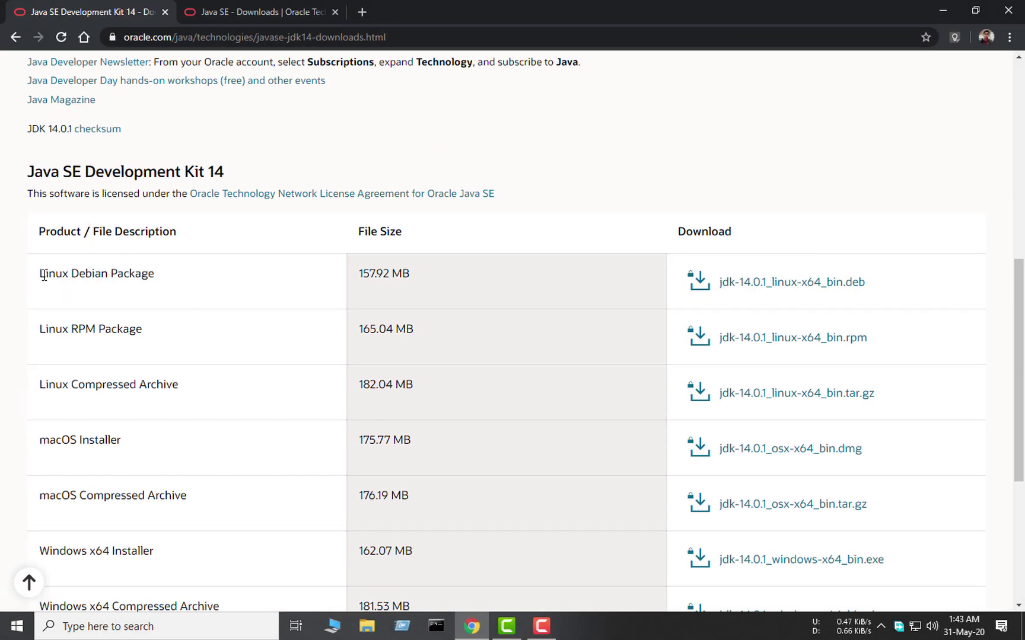
drag(41, 273, 97, 273)
click(73, 456)
drag(47, 442, 96, 442)
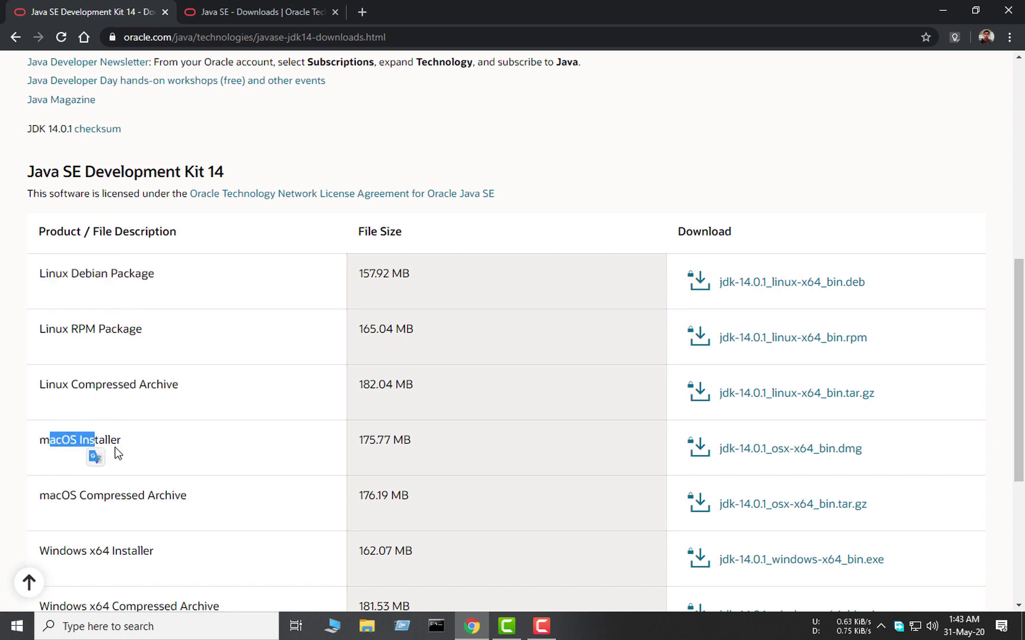
- Examine the two Windows packages on offer, the x64 Installer and the x64 Compressed Archive
scroll(104, 445, down, 2)
drag(54, 409, 137, 412)
click(197, 420)
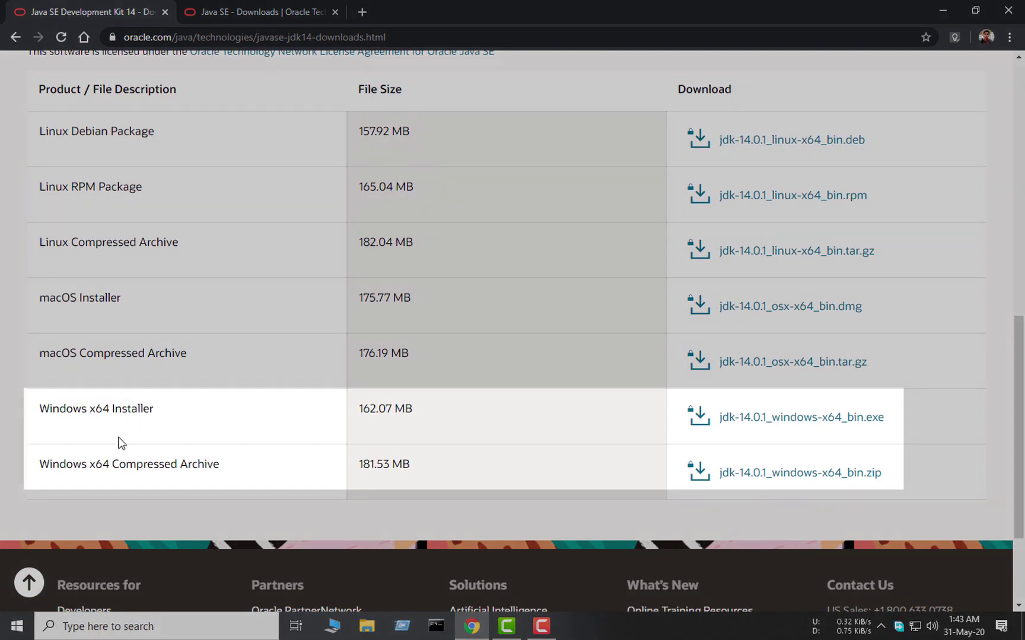
triple_click(55, 409)
click(199, 418)
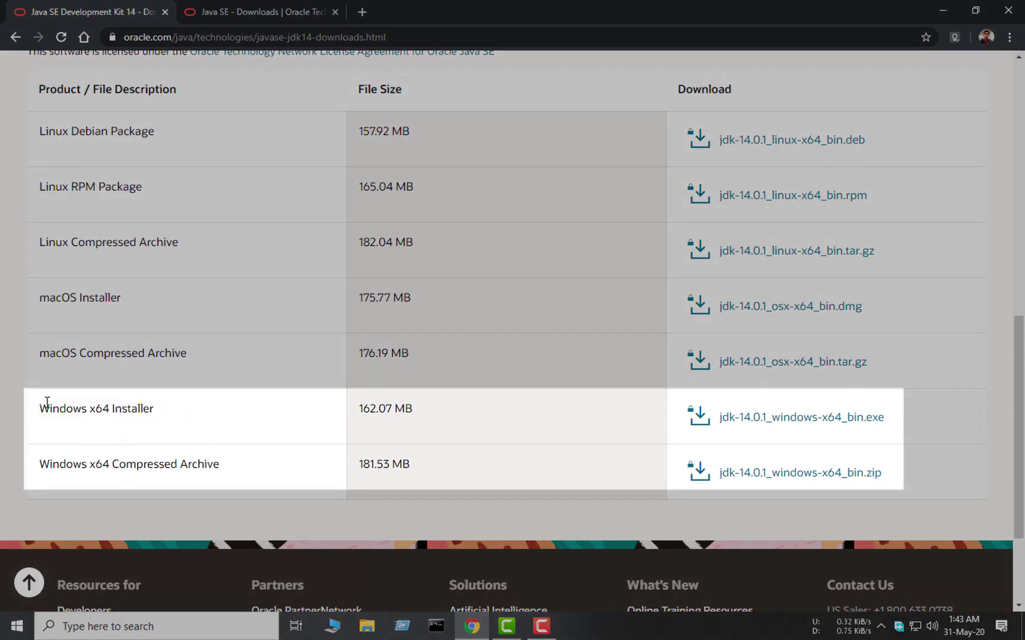
drag(39, 409, 145, 408)
click(171, 432)
drag(109, 466, 222, 473)
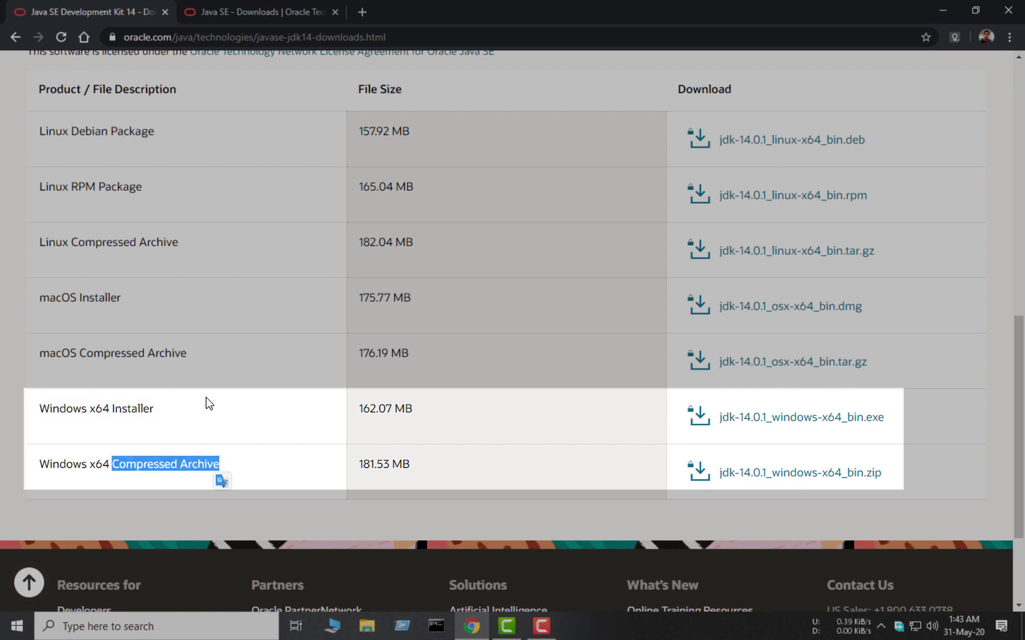
click(180, 398)
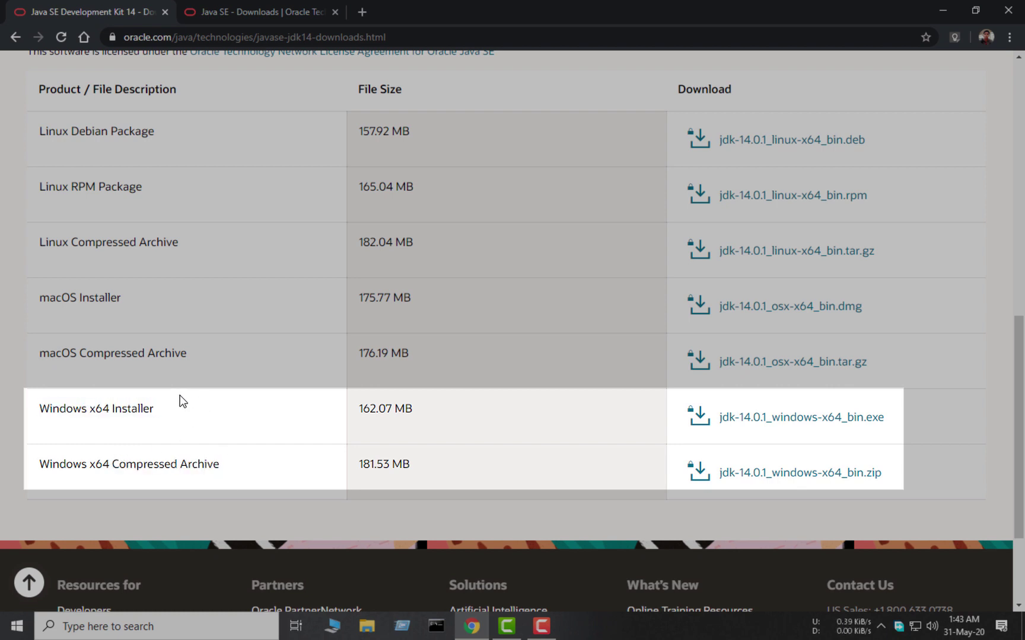
drag(121, 409, 167, 414)
click(113, 408)
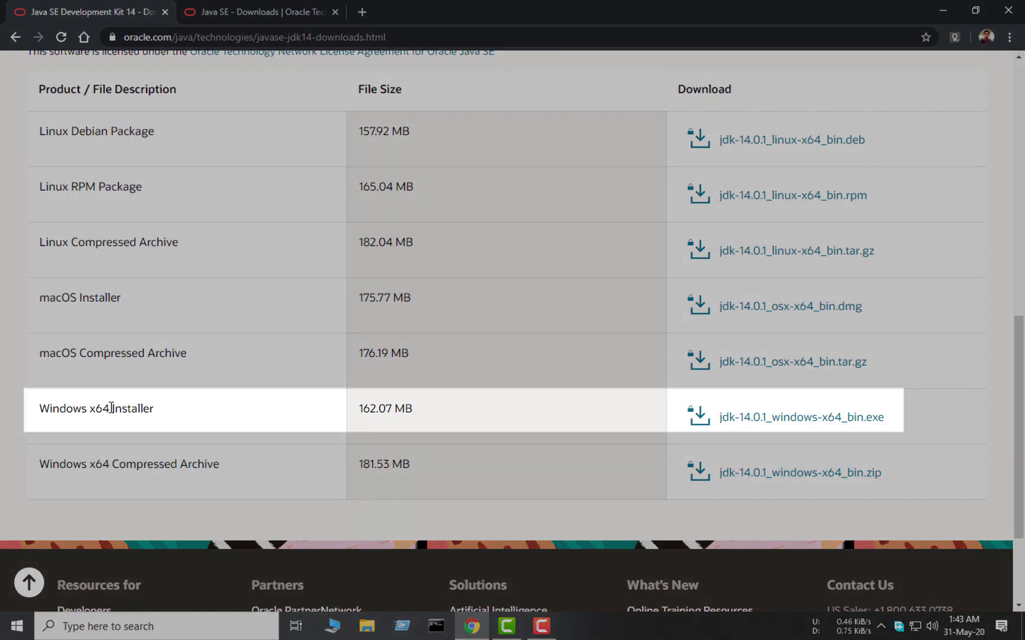
drag(111, 413, 169, 413)
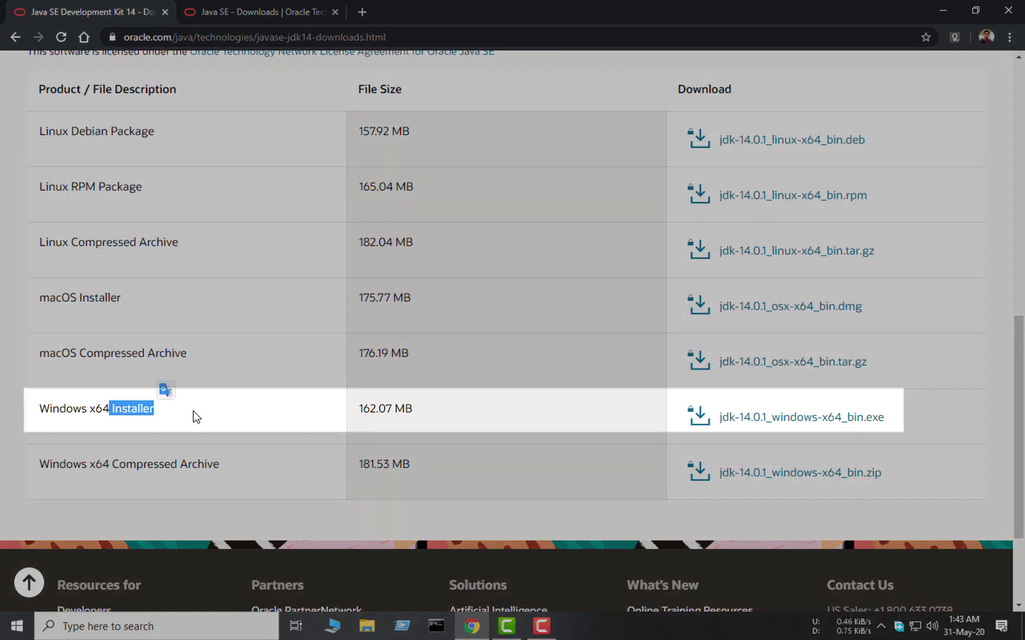
click(261, 424)
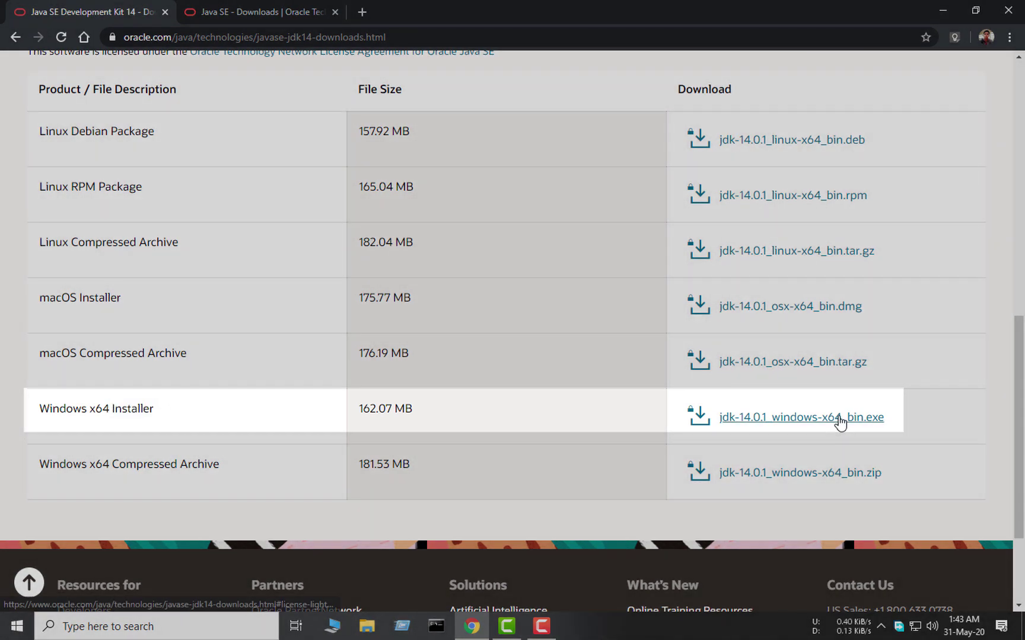
- Accept the Oracle license agreement and download jdk-14.0.1_windows-x64_bin.exe to D:\Downloads
click(838, 419)
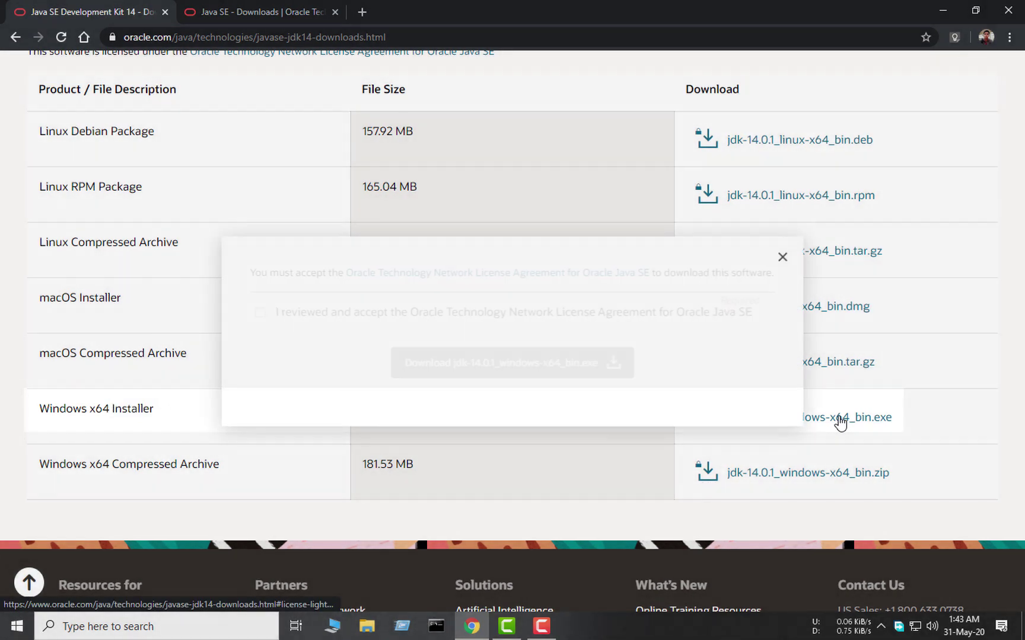
click(259, 311)
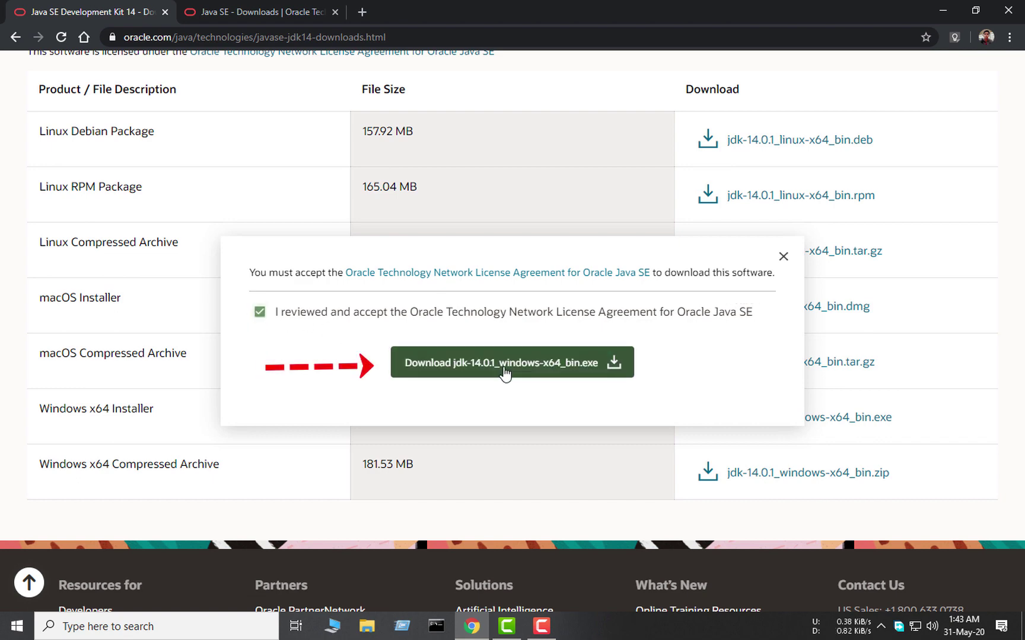
click(505, 365)
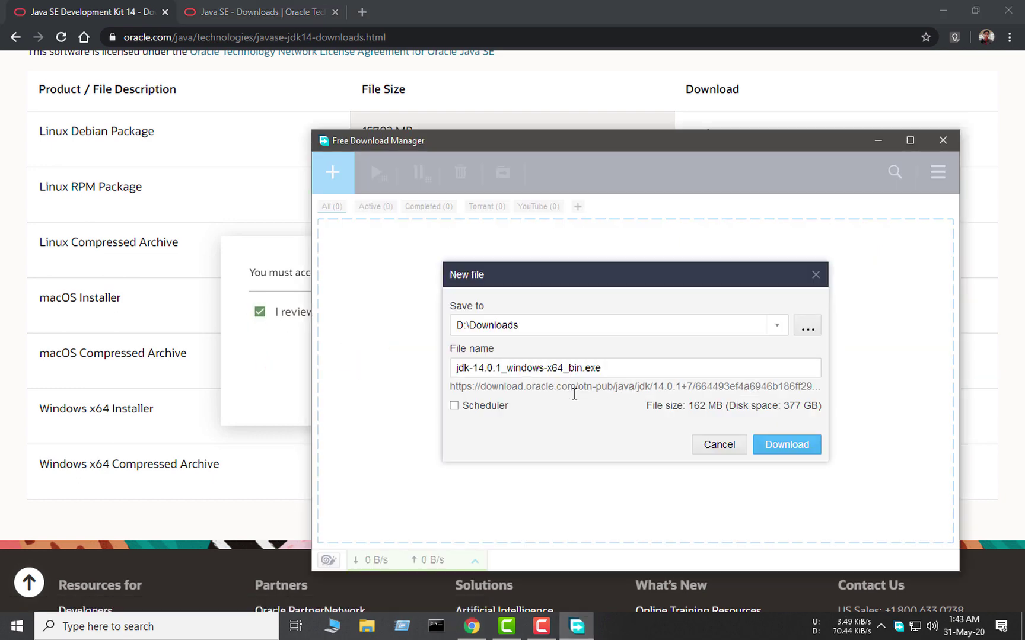
click(783, 451)
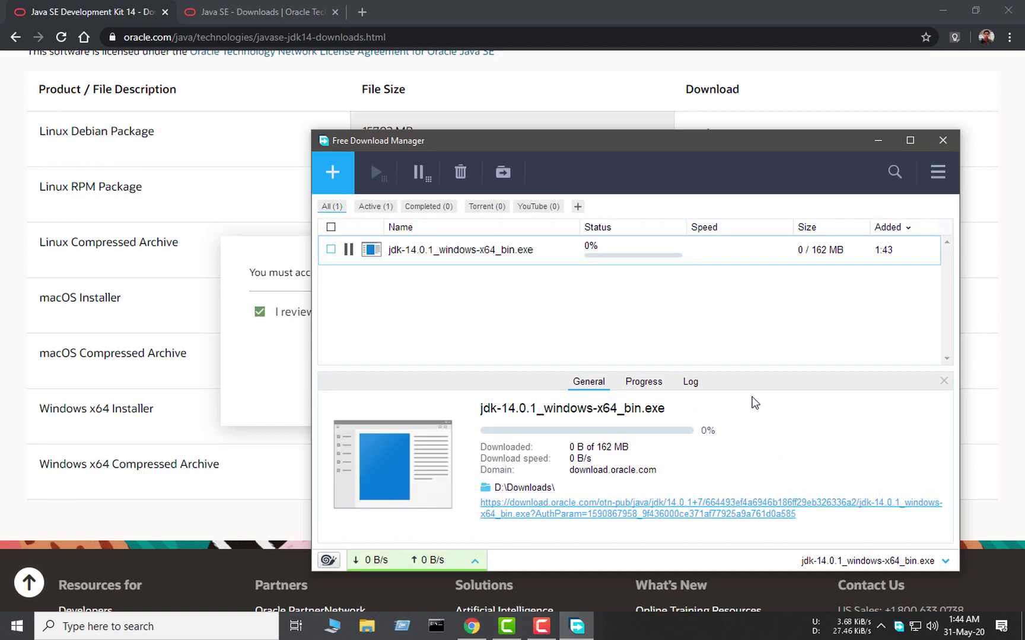
- Reposition the Free Download Manager window while clearing the browser away, and minimize it once the download is complete
drag(636, 148, 538, 110)
key(super+Home)
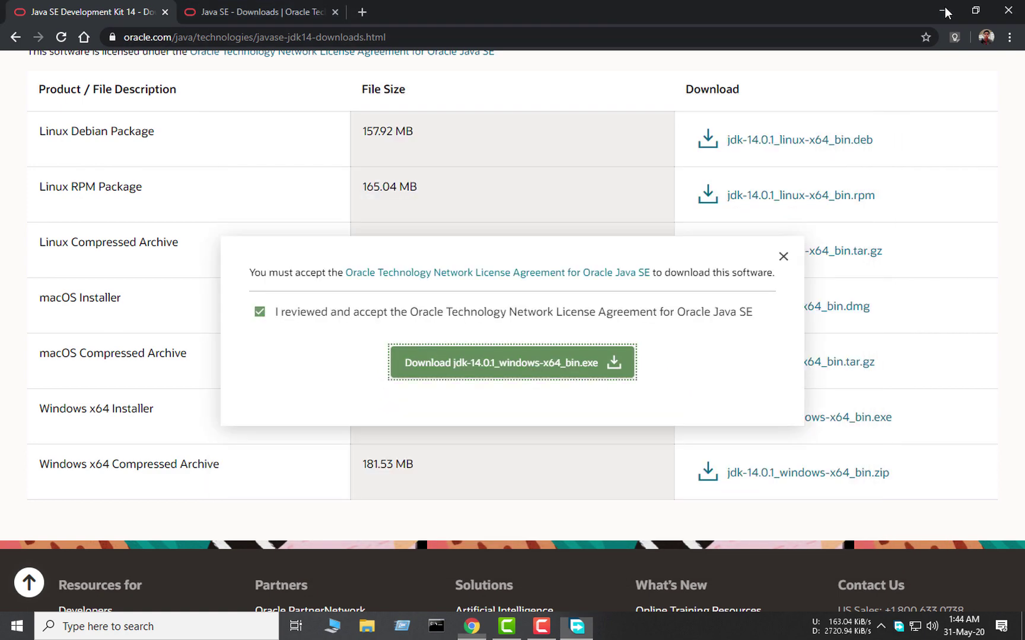
drag(605, 105, 572, 96)
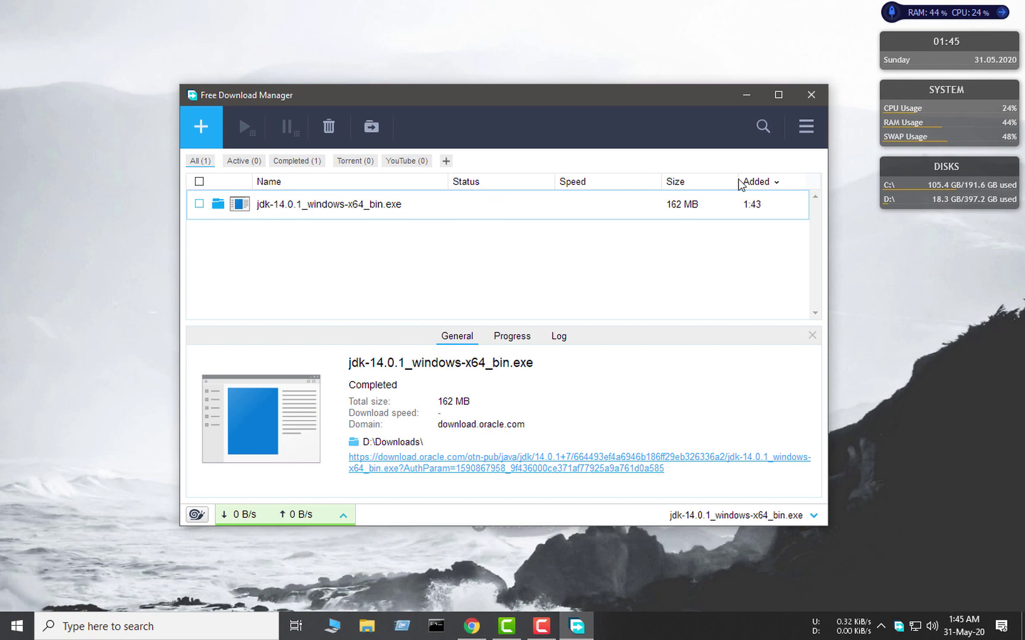
click(746, 95)
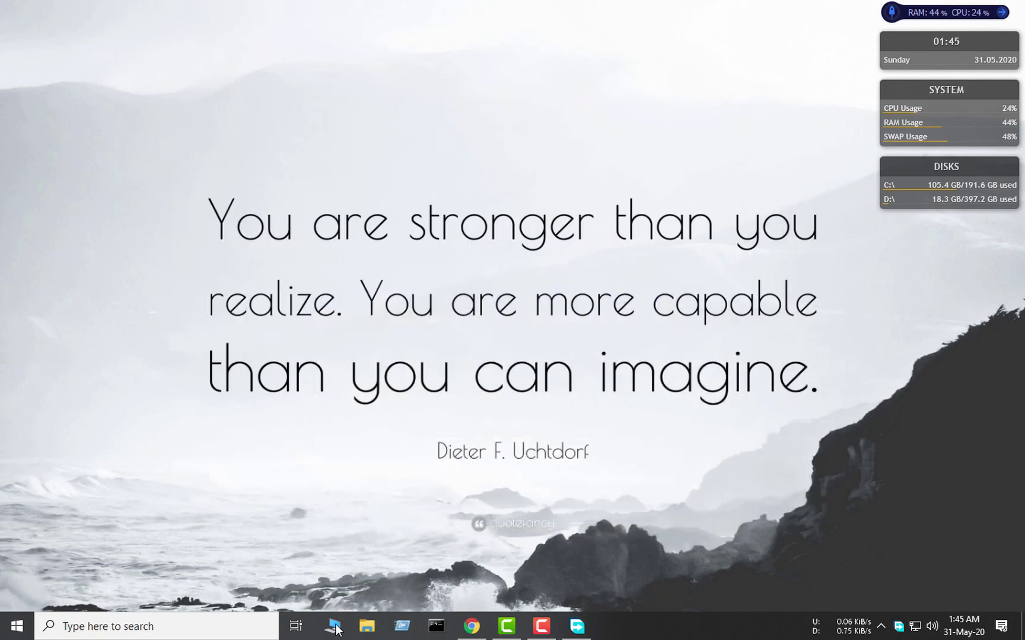
- Open the Downloads folder of drive D: in File Explorer and briefly check the browser's download dialog again
click(366, 628)
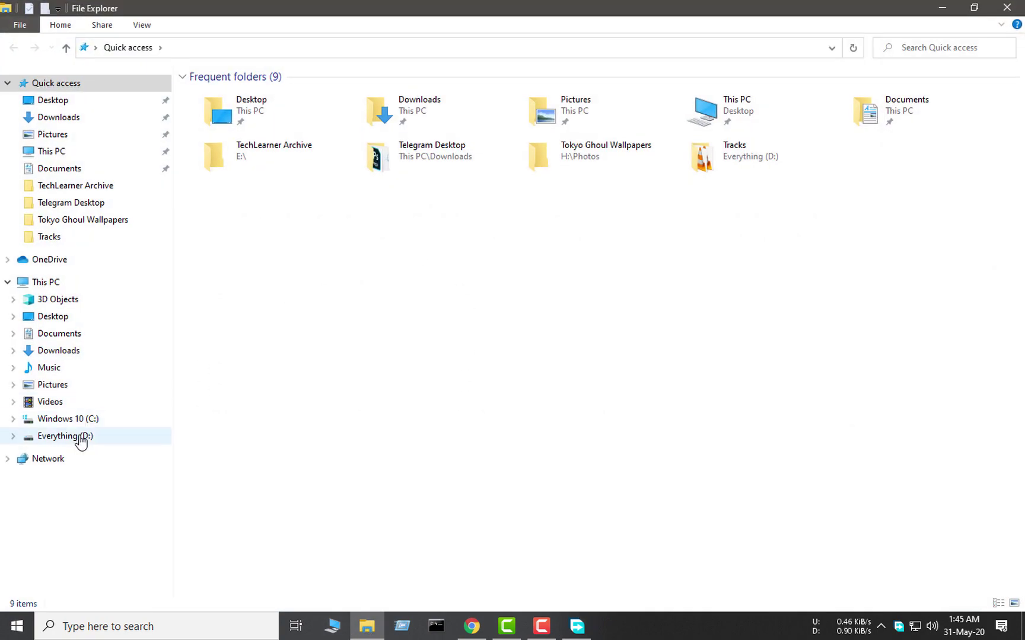
click(80, 438)
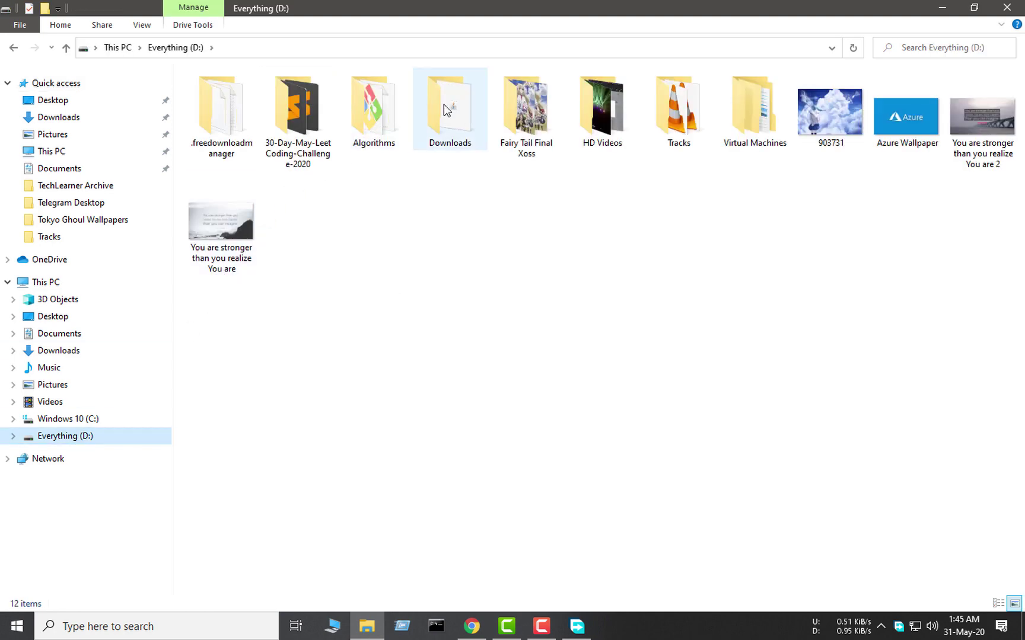
double_click(444, 105)
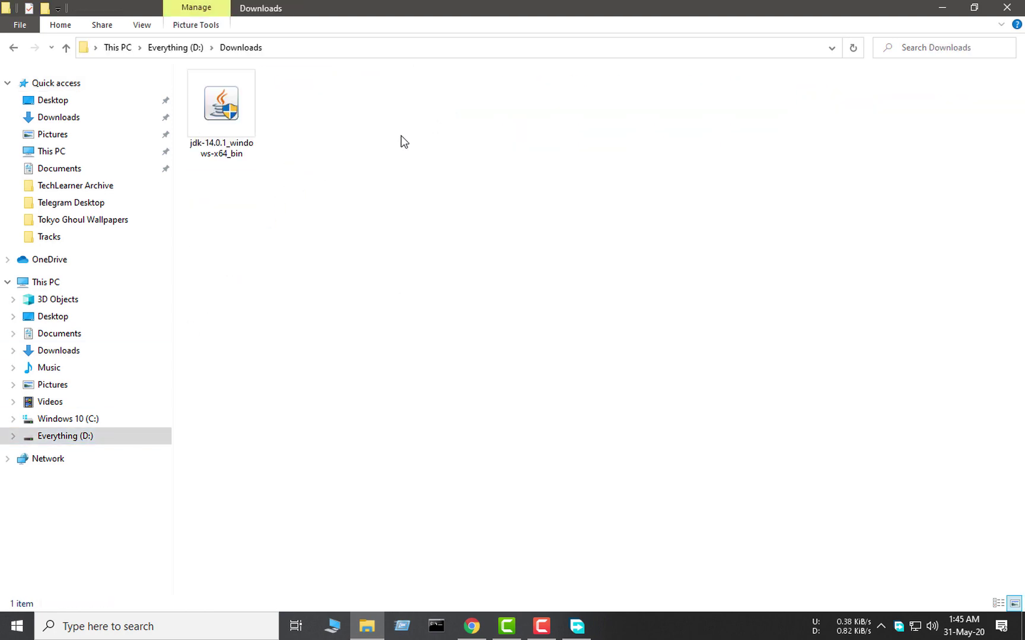
click(472, 626)
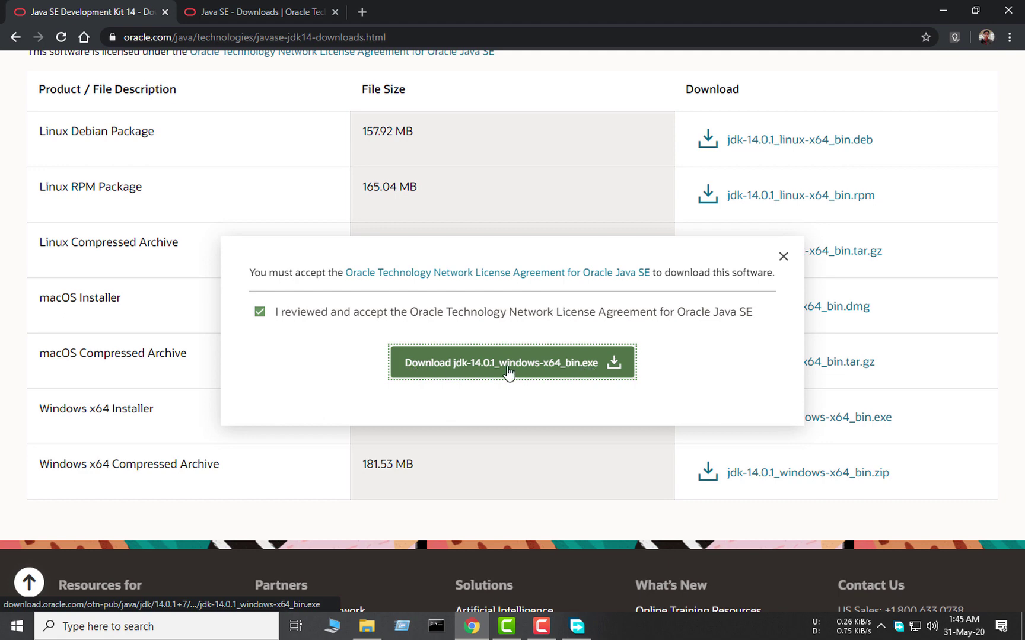
click(939, 10)
- Open the jdk-14.0.1_windows-x64_bin installer, minimize File Explorer, and proceed past the setup's welcome page
click(227, 149)
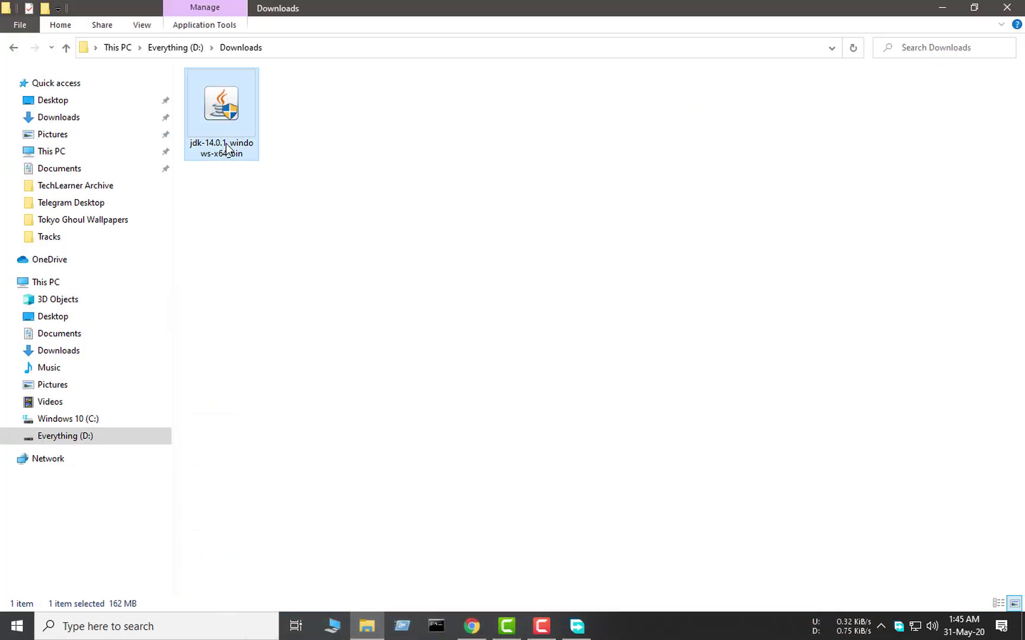
right_click(228, 122)
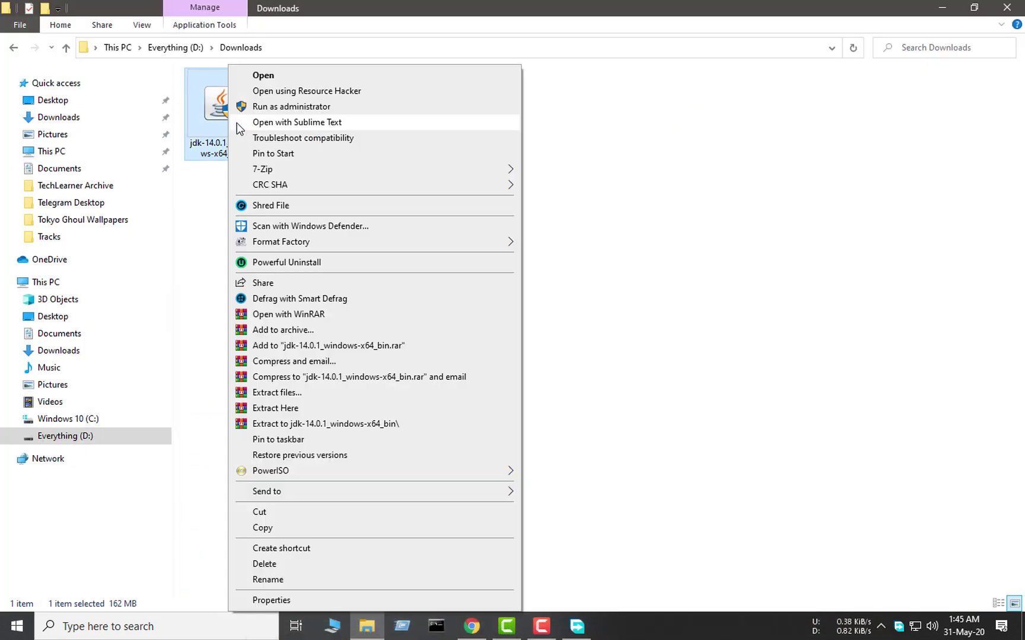
click(261, 78)
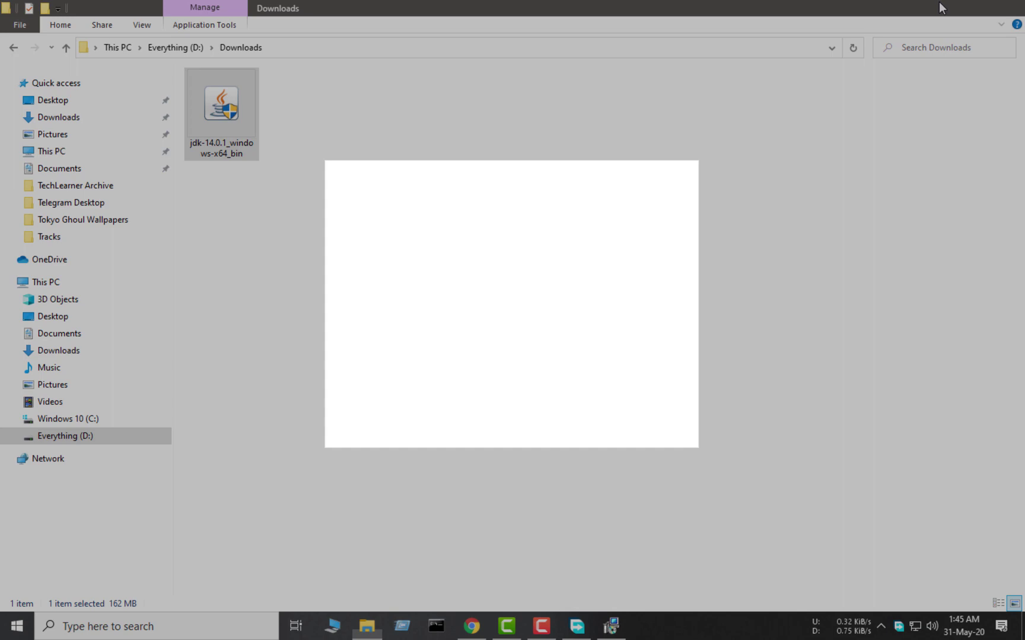
click(941, 6)
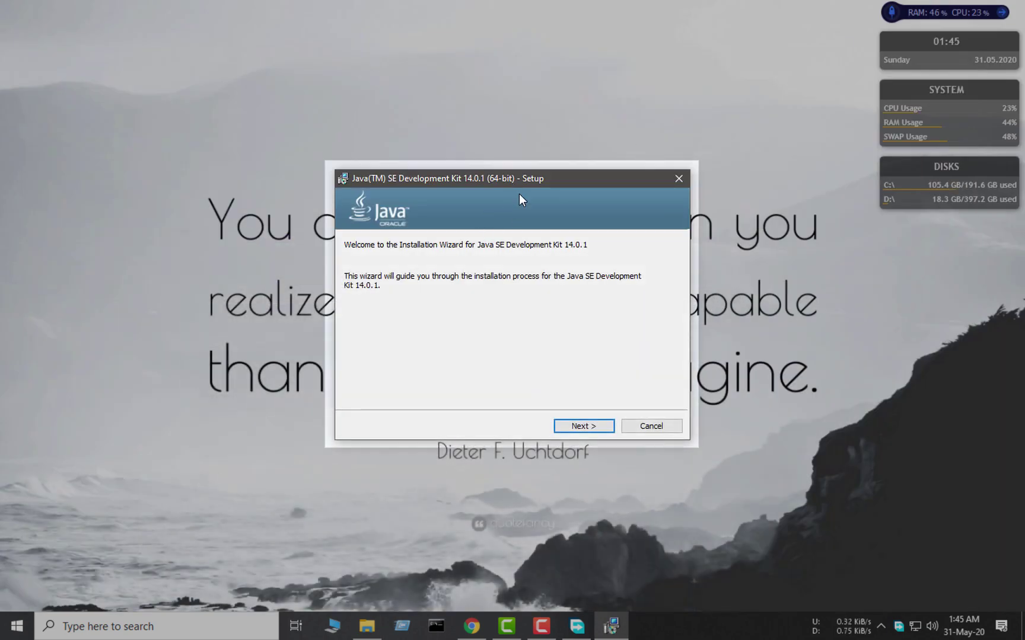
click(590, 429)
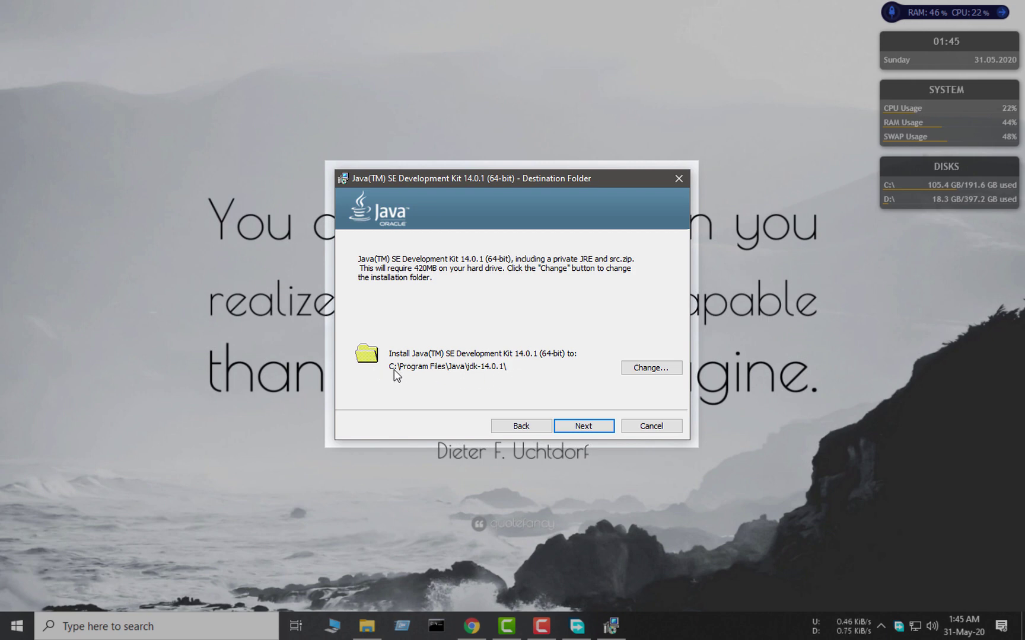
- Install the JDK into C:\Program Files\Java\jdk-14.0.1\ and close the setup once the installation is complete
click(583, 425)
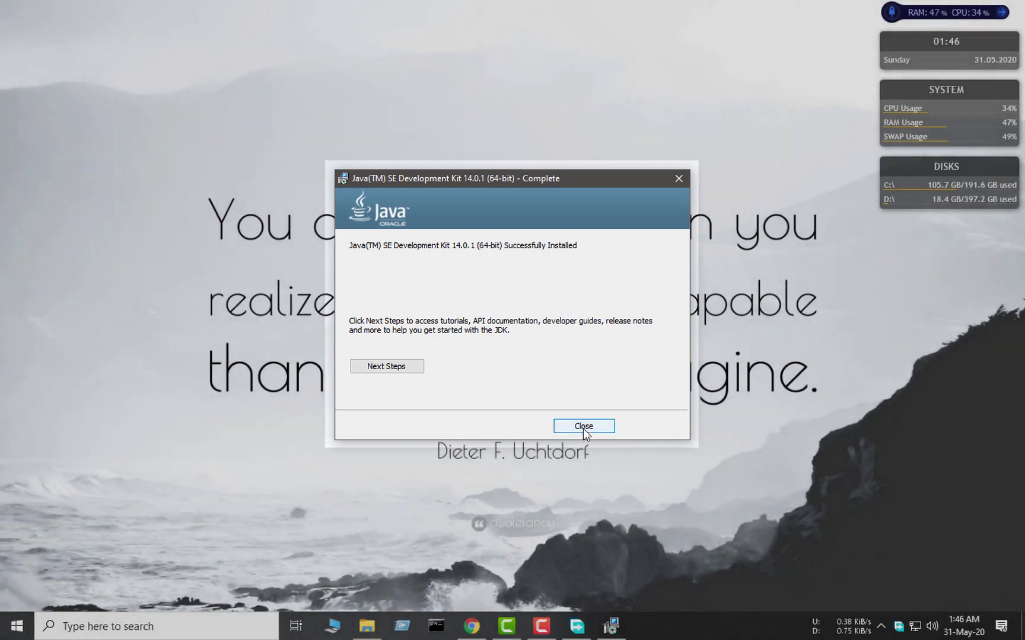
click(583, 427)
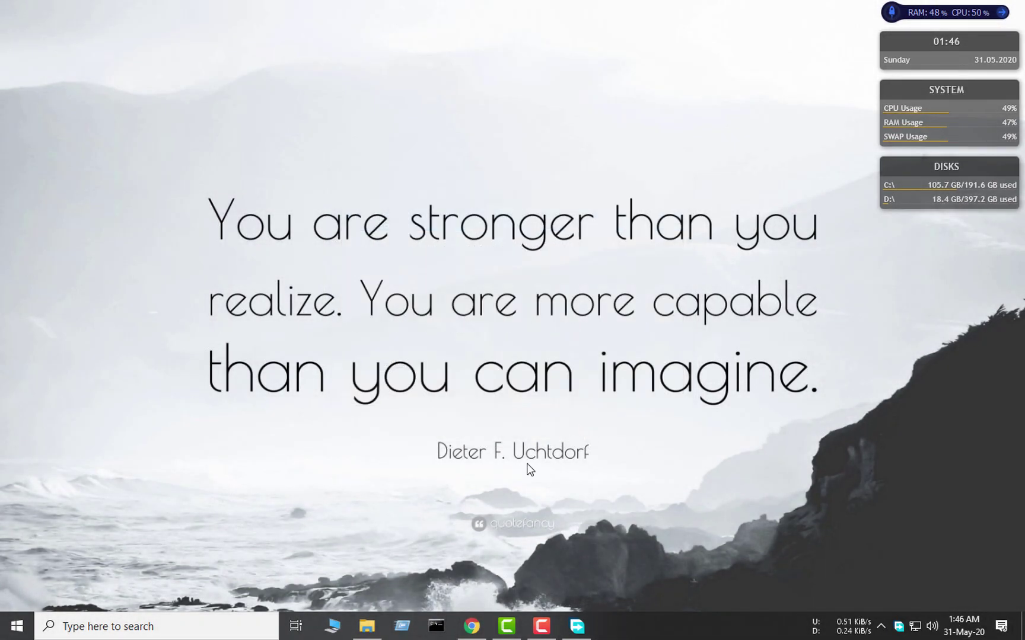
click(367, 627)
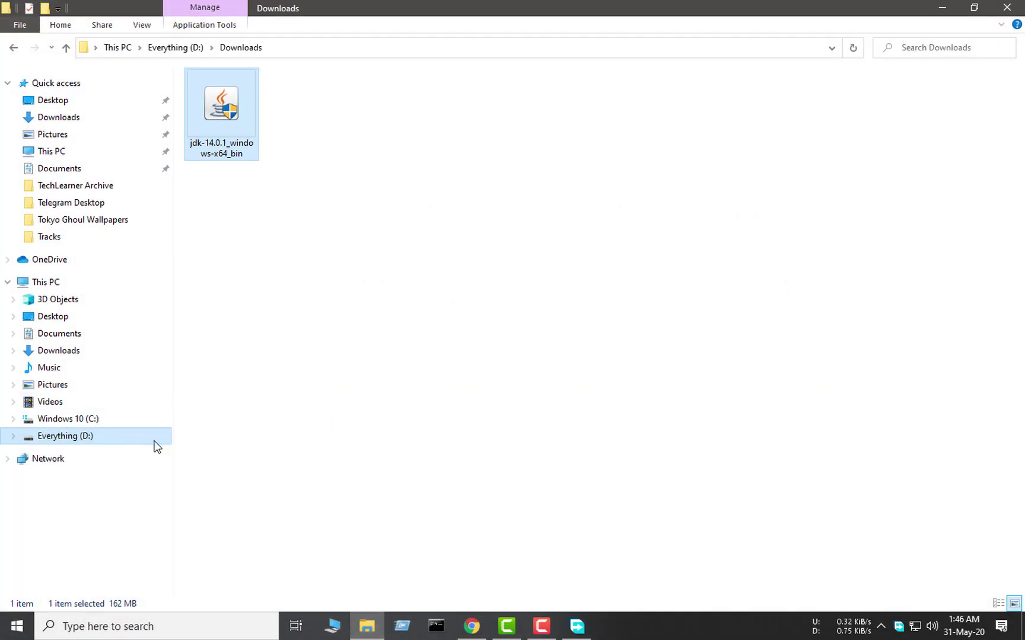
click(74, 423)
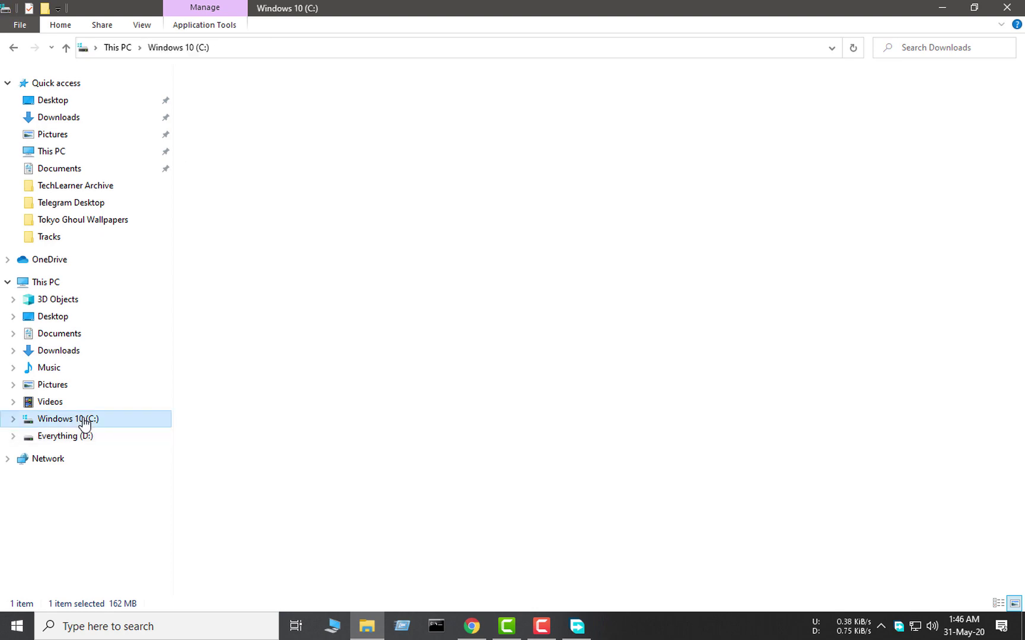
double_click(239, 153)
key(alt+F4)
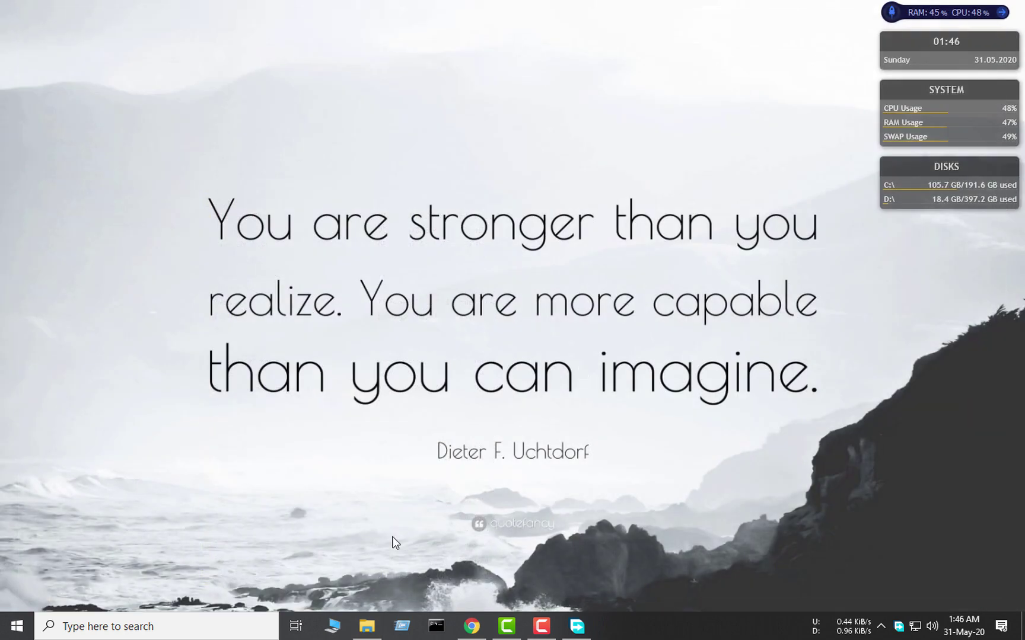
- Inspect the installed jdk-14.0.1 folder and its bin subfolder under C:\Program Files\Java in File Explorer, and return to the desktop
click(333, 627)
double_click(259, 213)
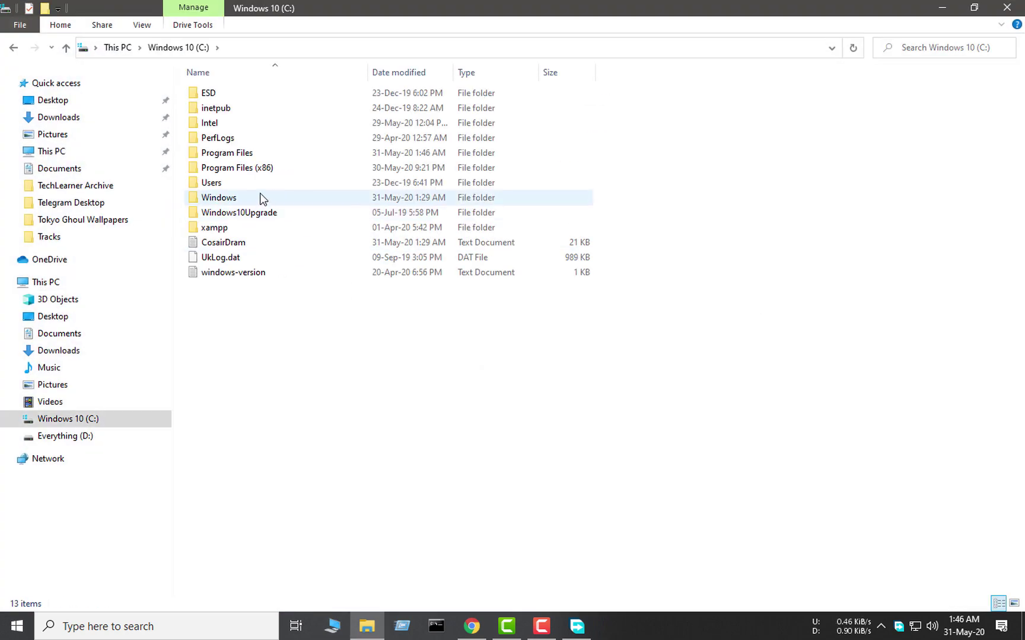
double_click(240, 153)
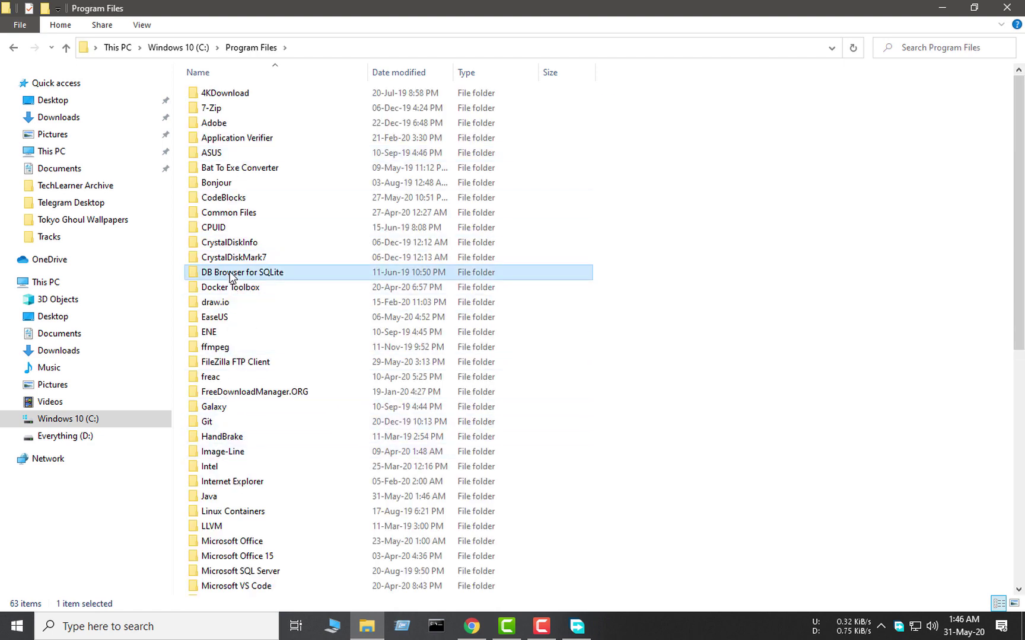
key(j)
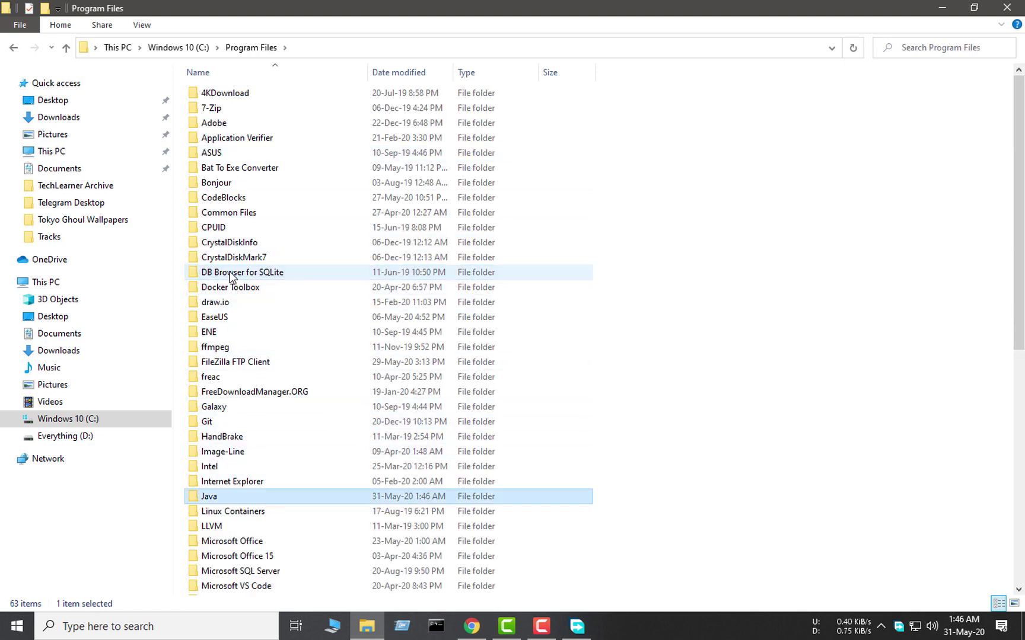
double_click(214, 504)
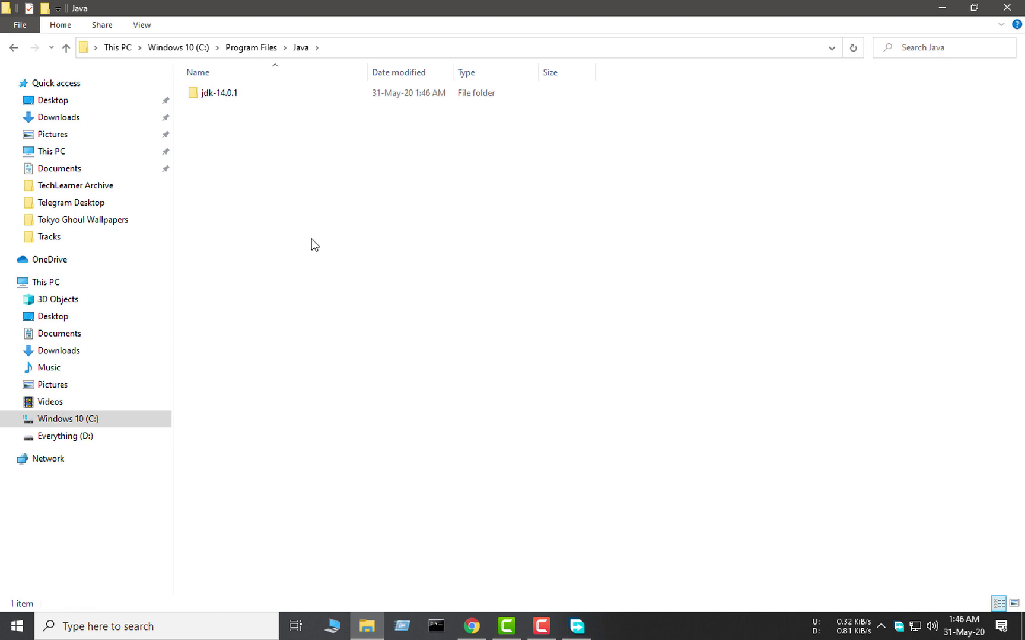
double_click(216, 96)
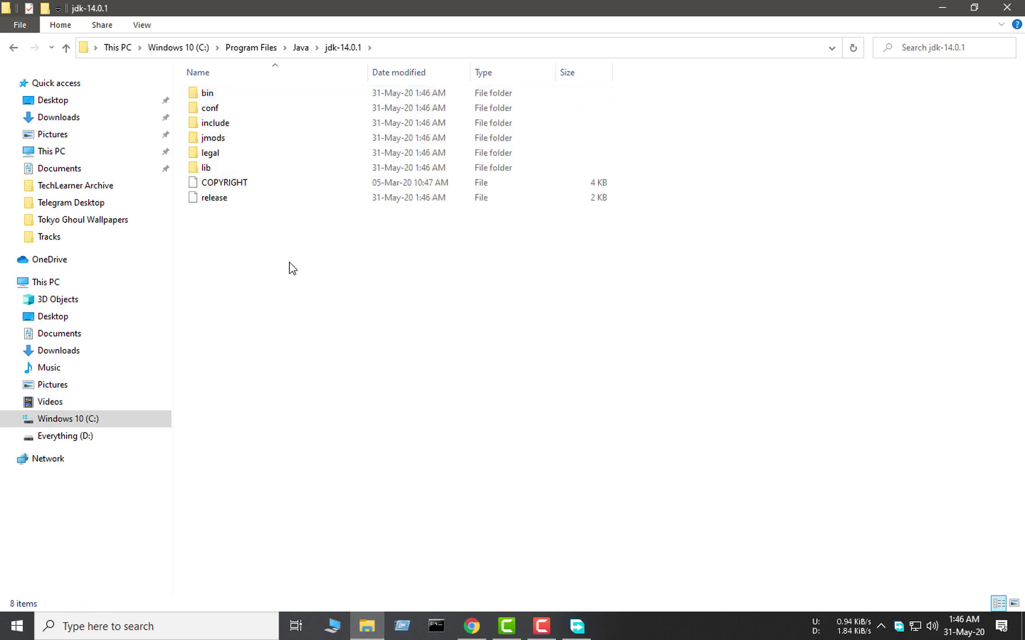
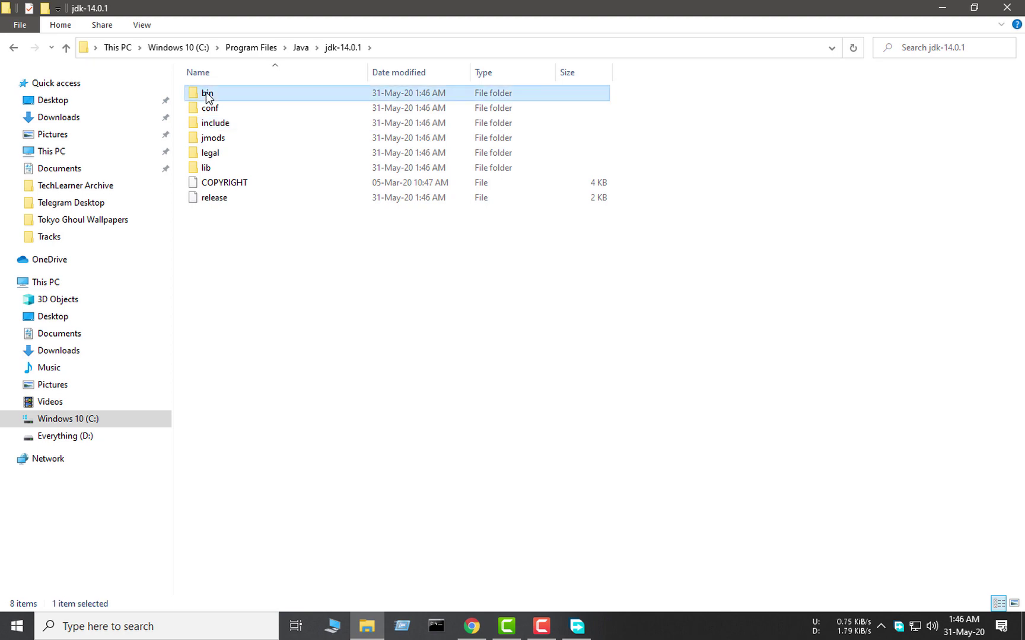
scroll(334, 261, down, 15)
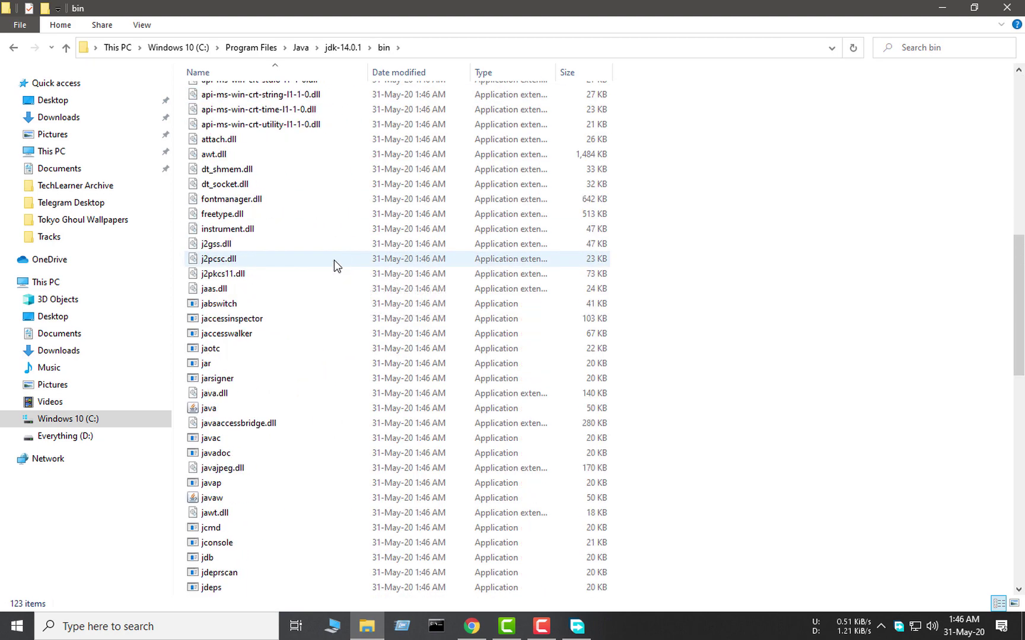
click(13, 48)
key(super+d)
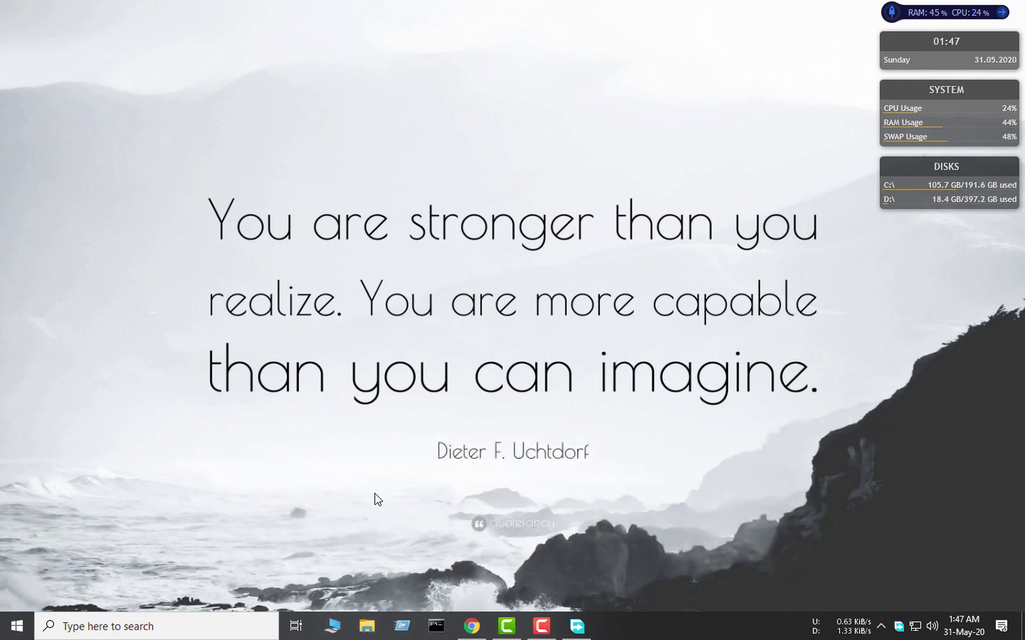
- Search Windows for "this", open This PC's properties, and bring up the Environment Variables dialog from the advanced system settings
key(super)
text(thi)
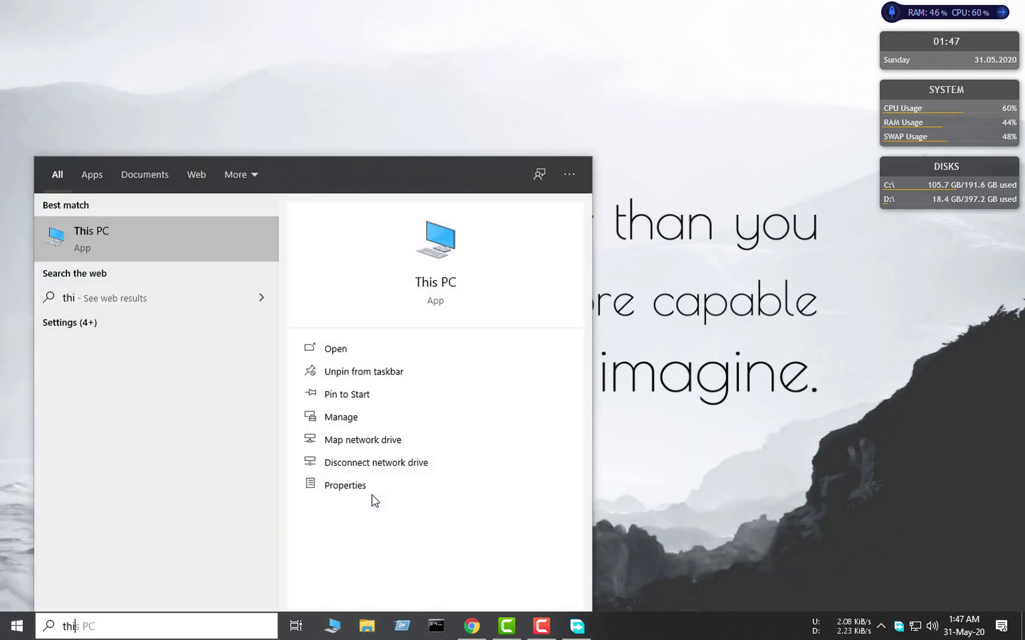
text(s)
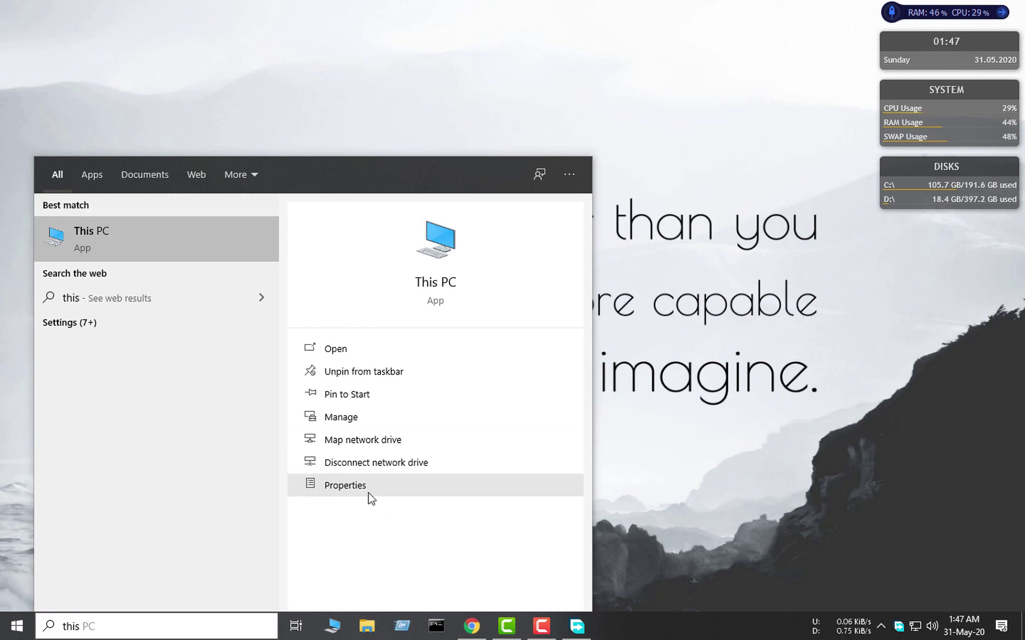
click(346, 487)
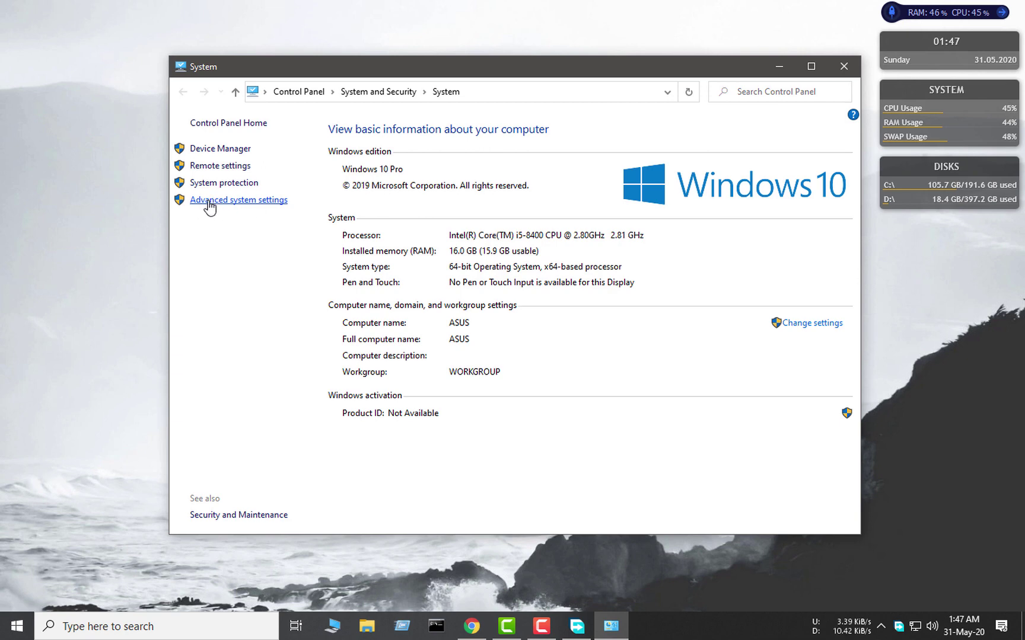
click(269, 209)
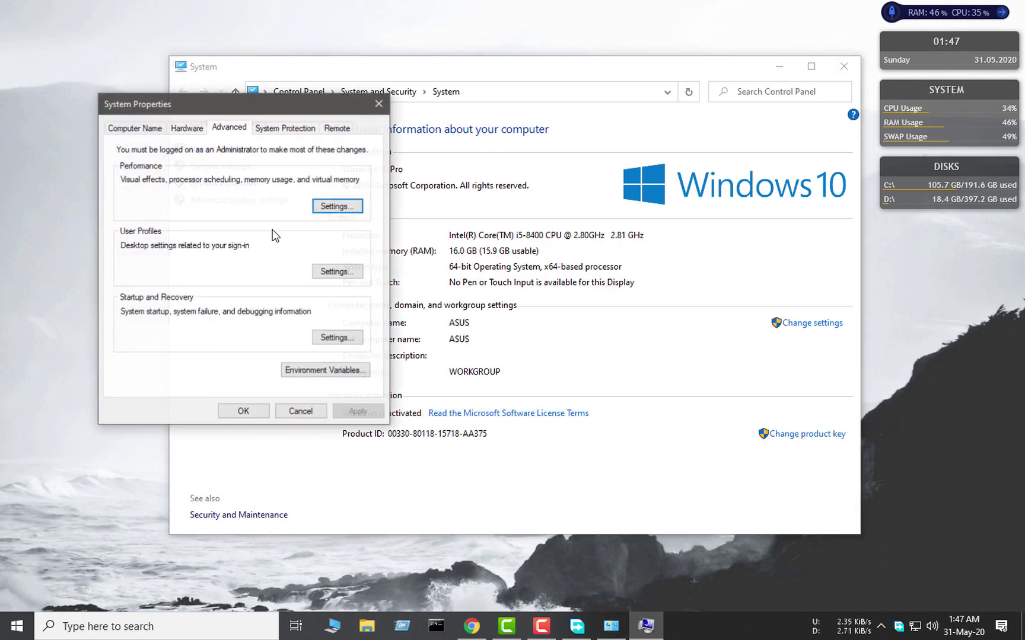
drag(224, 107, 458, 67)
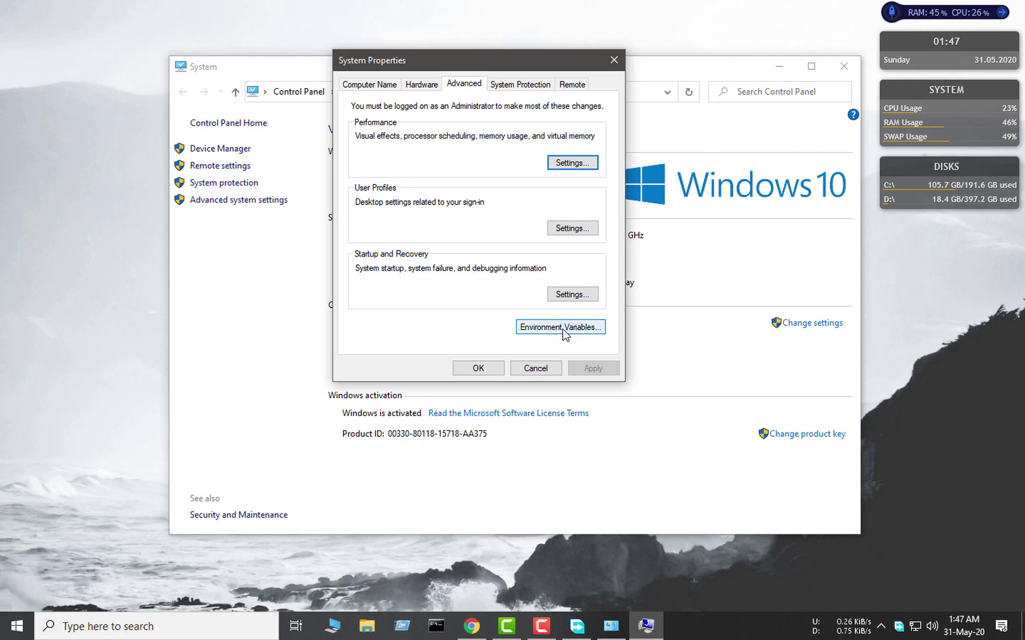
click(562, 329)
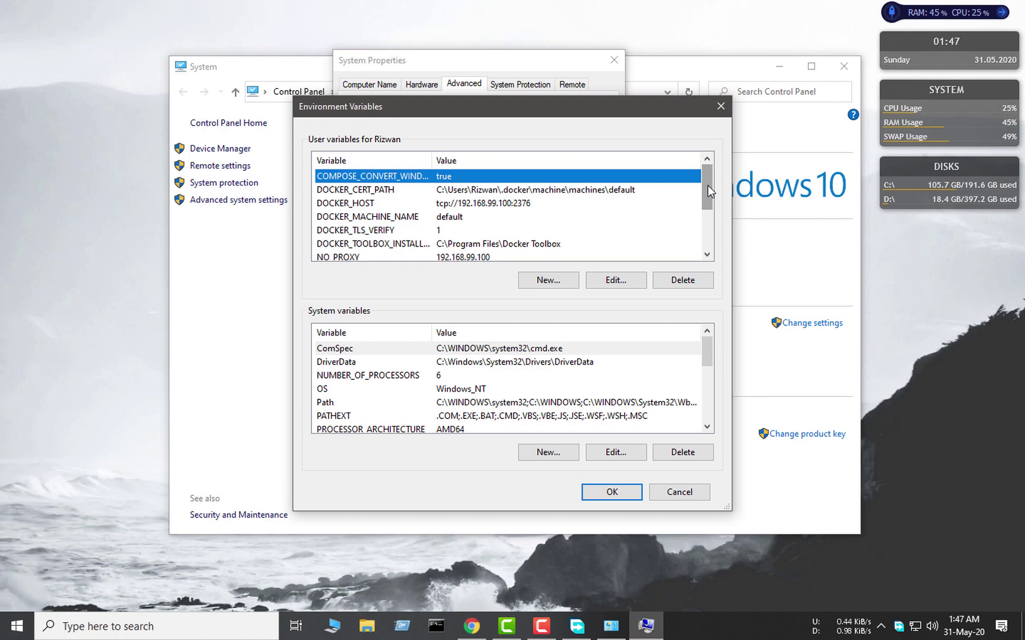
- Open the folder C:\Program Files\Java\jdk-14.0.1 in File Explorer
click(333, 632)
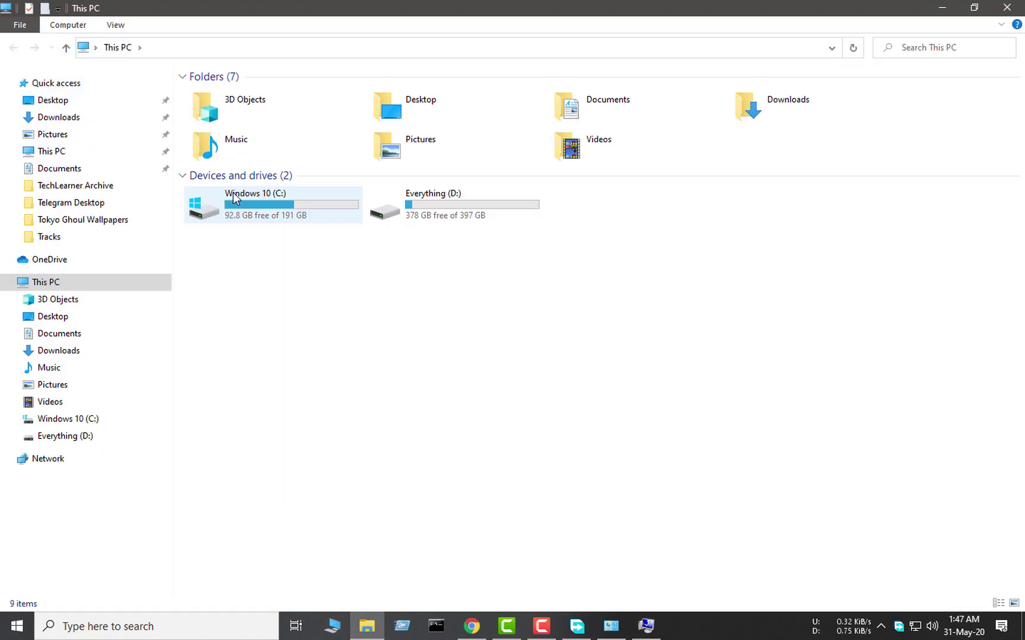
double_click(235, 198)
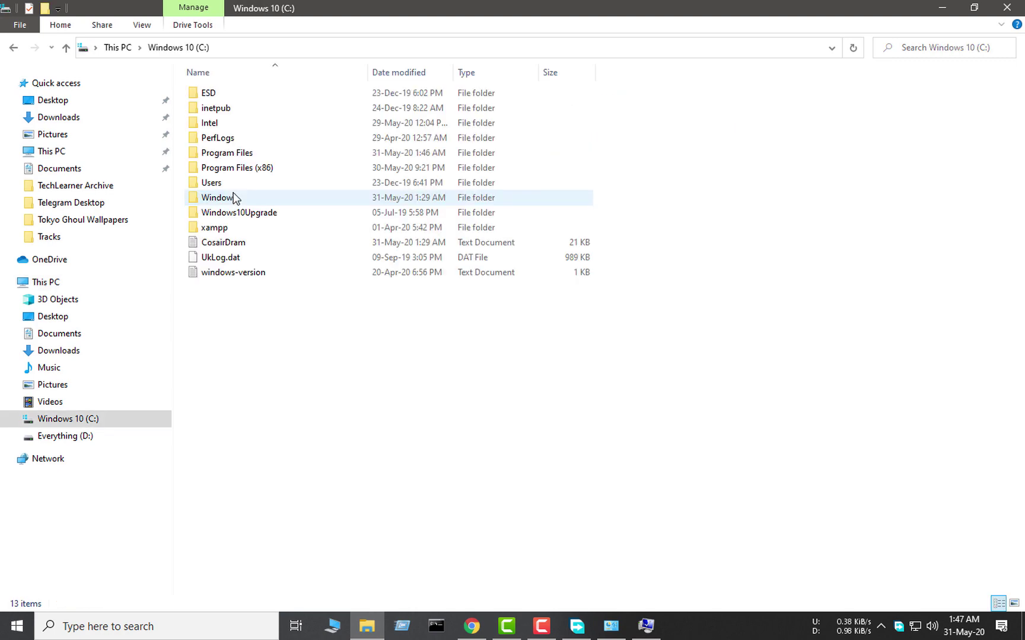
double_click(241, 155)
click(208, 501)
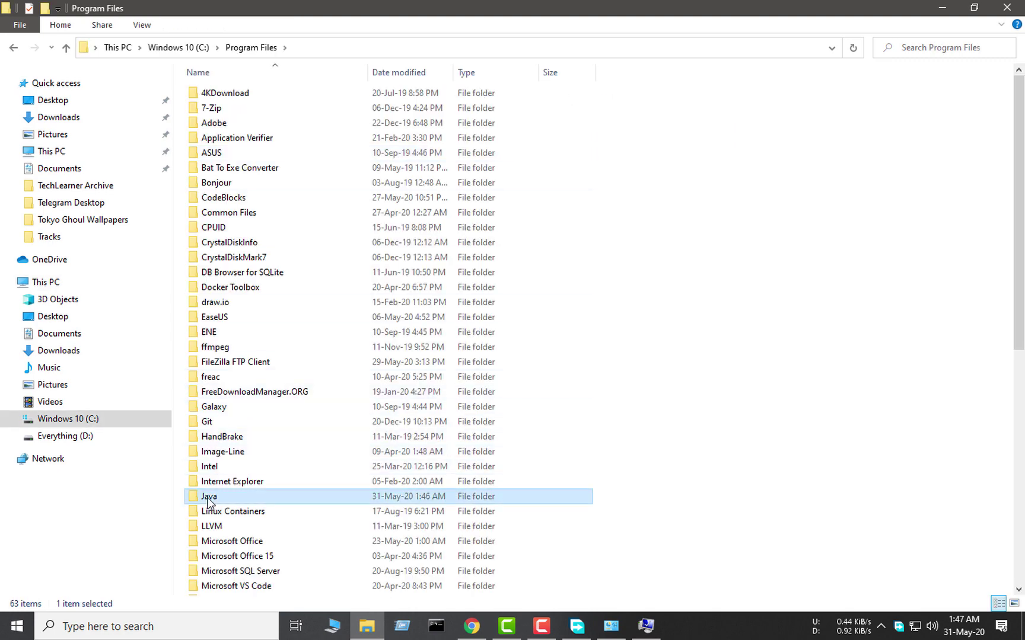
double_click(208, 502)
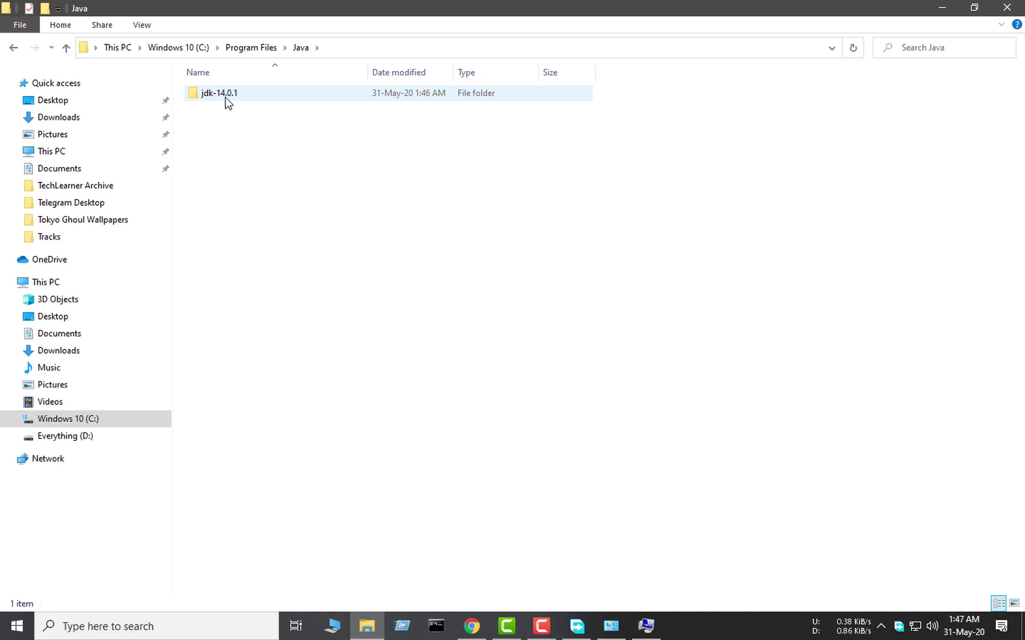
click(229, 103)
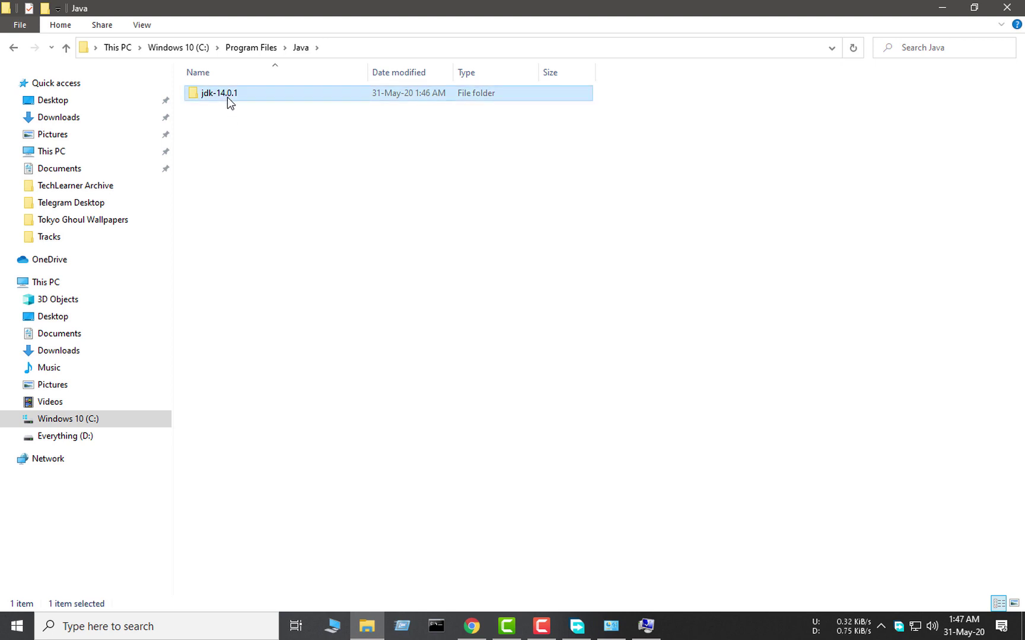
double_click(261, 93)
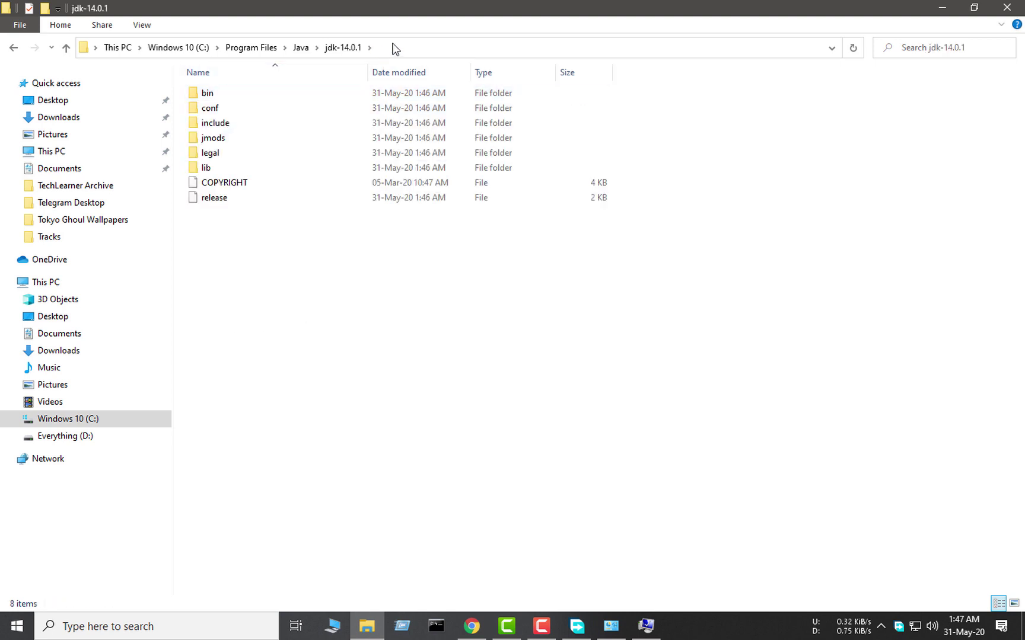
- Copy the jdk-14.0.1 folder's full path and minimize File Explorer to get back to the environment variables
click(427, 51)
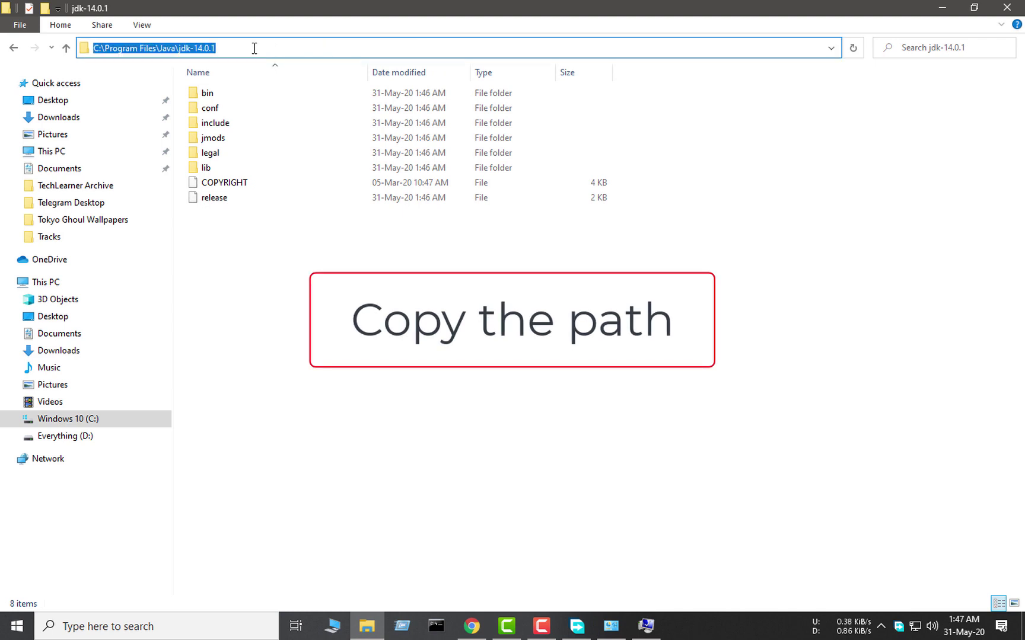
drag(254, 48, 64, 48)
right_click(152, 43)
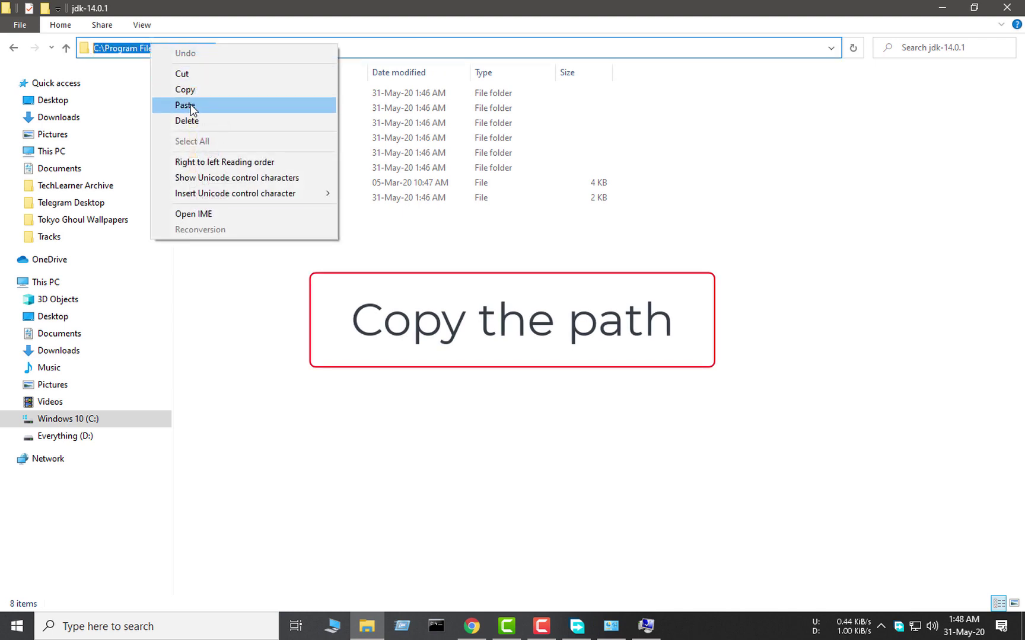
click(205, 92)
click(936, 8)
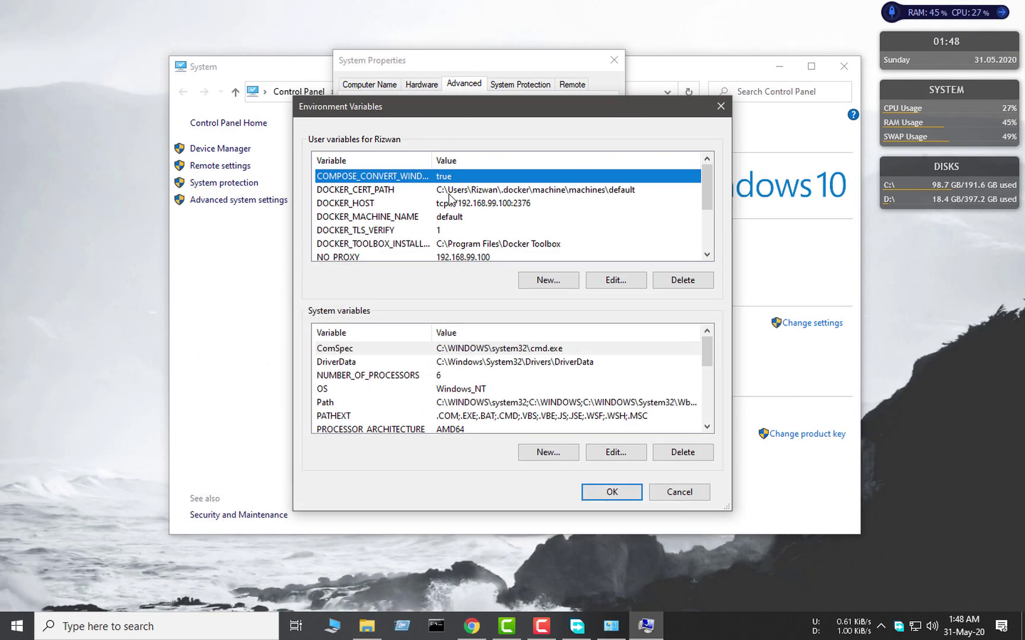
- Create a new user variable named JAVA_HOME with the copied path C:\Program Files\Java\jdk-14.0.1 as its value
click(546, 281)
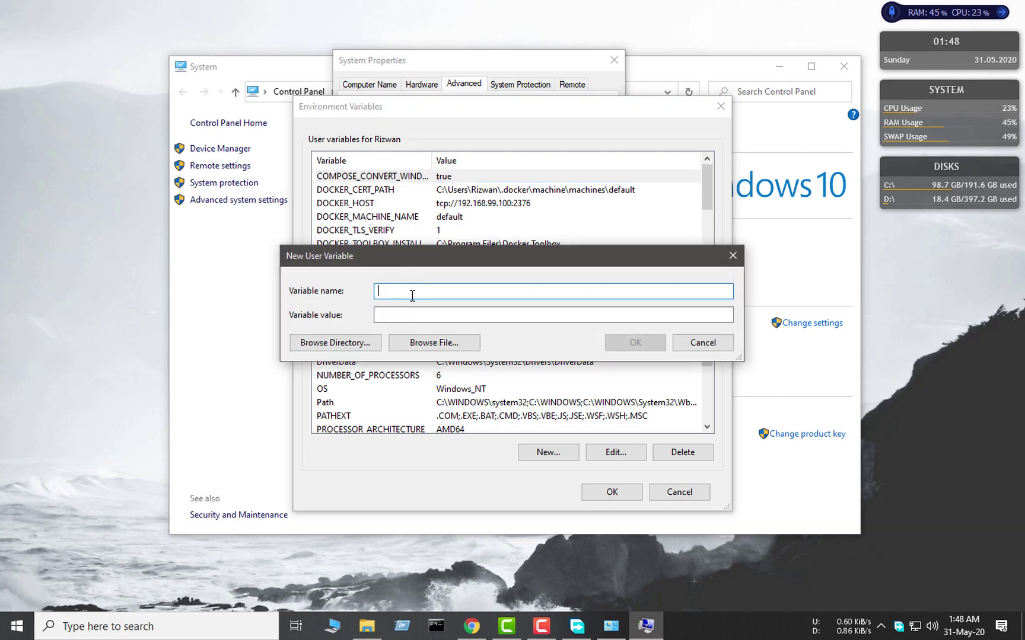
click(418, 313)
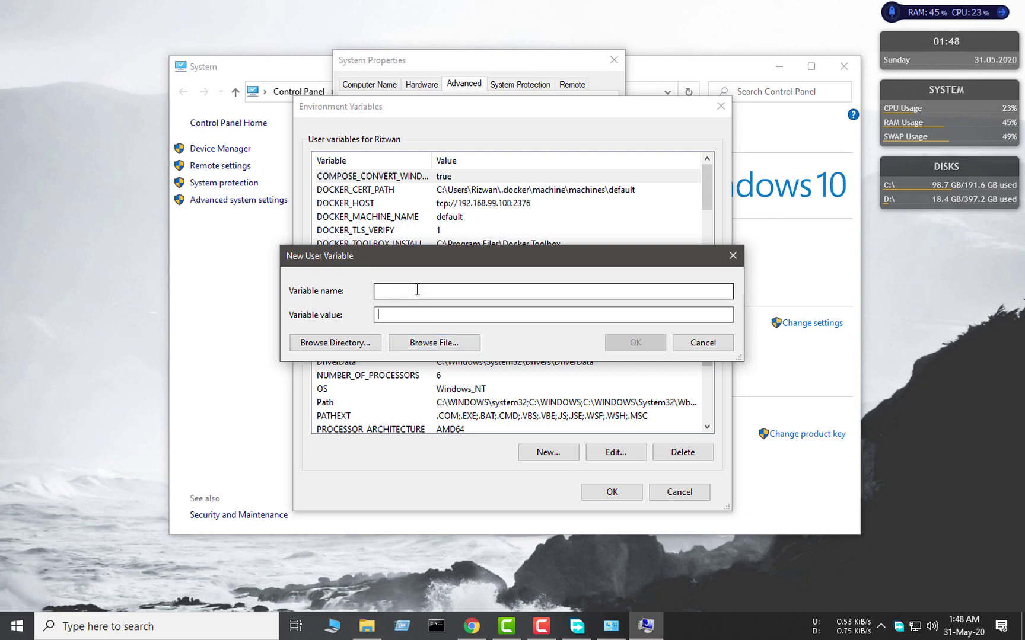
click(417, 289)
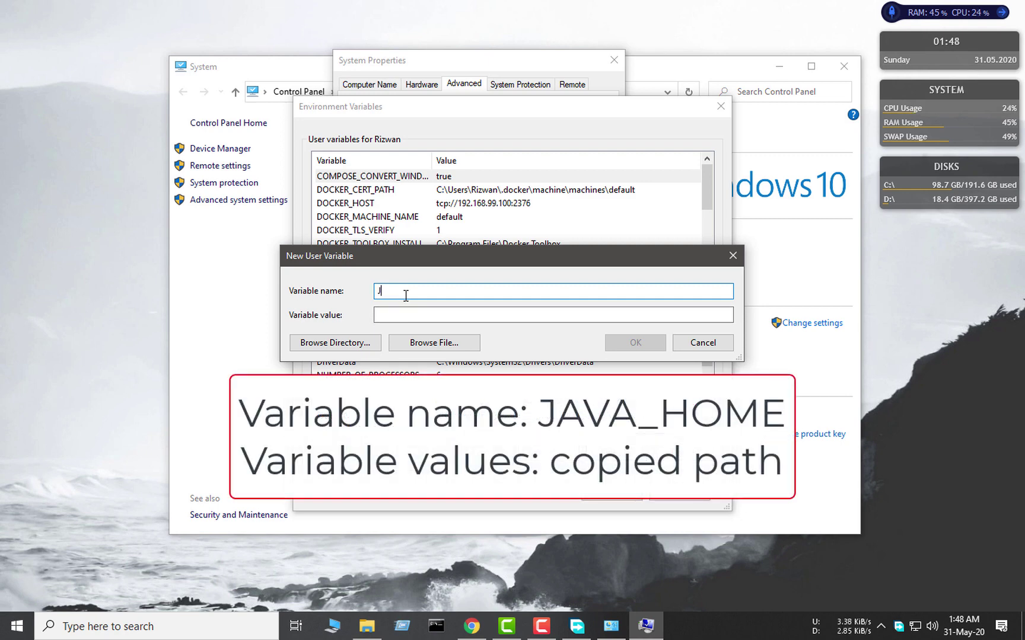
text(_HOME)
click(402, 313)
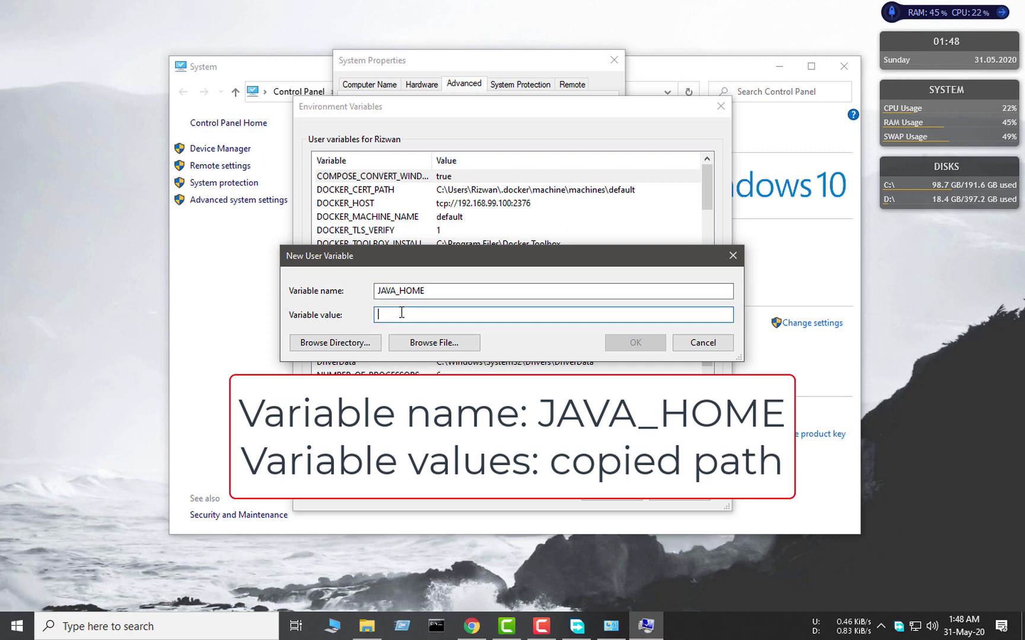
key(ctrl+v)
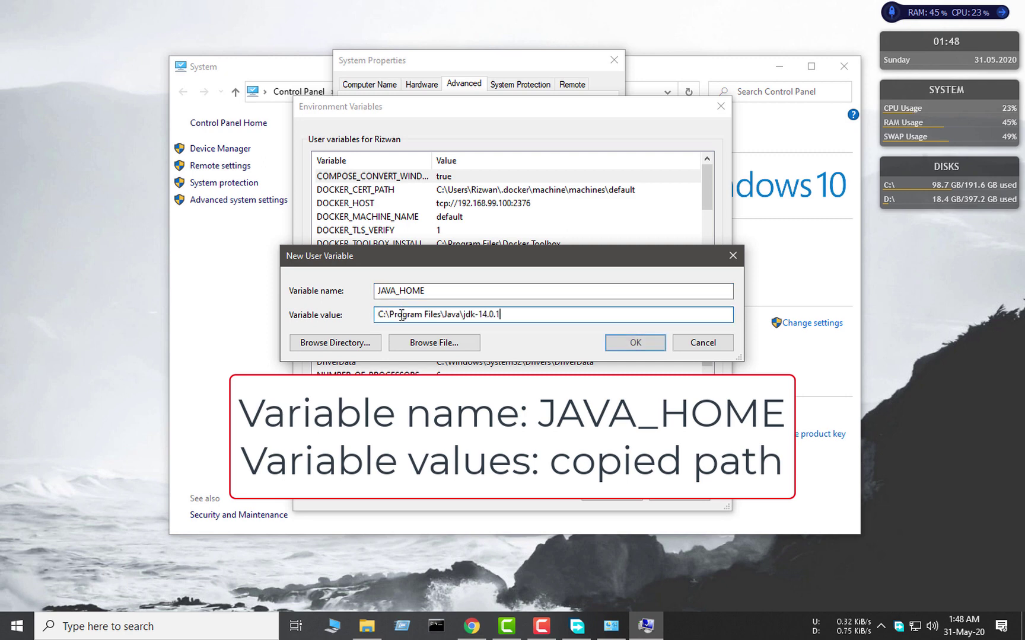
drag(521, 314, 336, 315)
click(519, 315)
drag(519, 314, 369, 312)
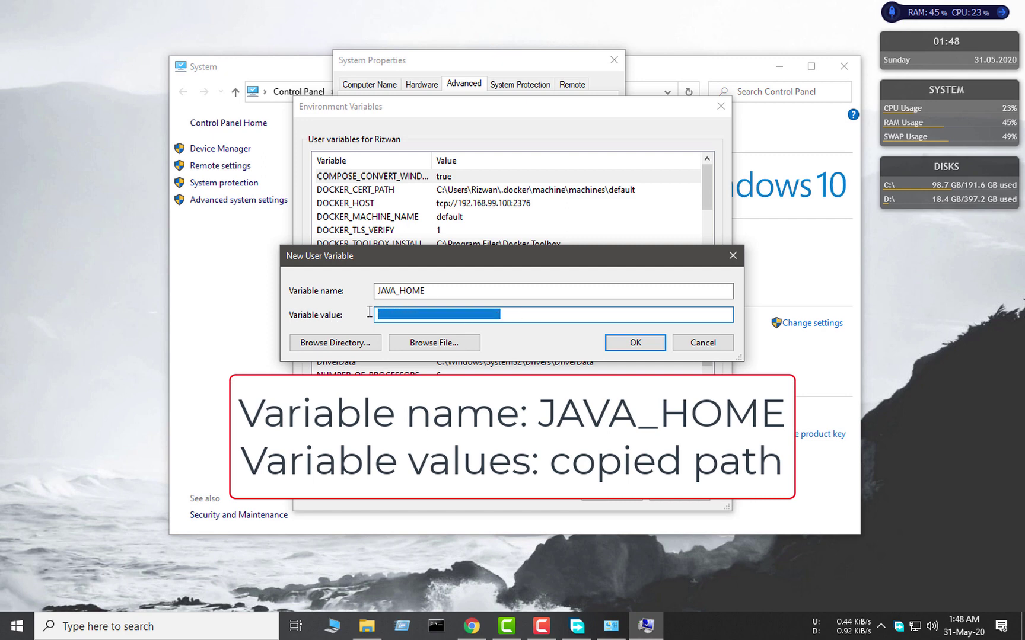
click(512, 315)
click(643, 344)
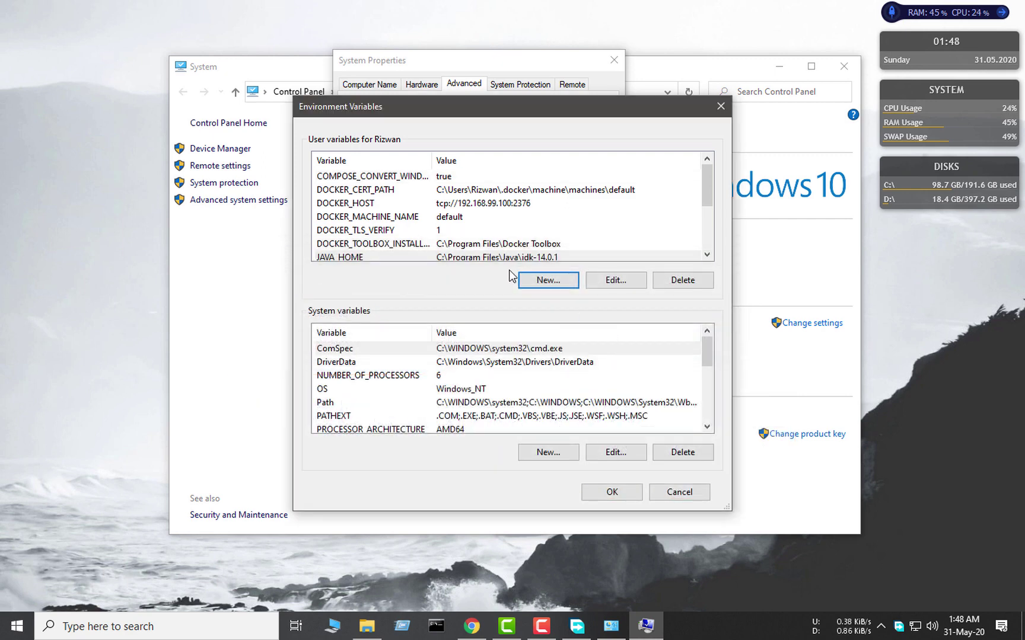
- Open the user variable Path for editing and start a new entry in its list
scroll(706, 177, down, 1)
click(363, 216)
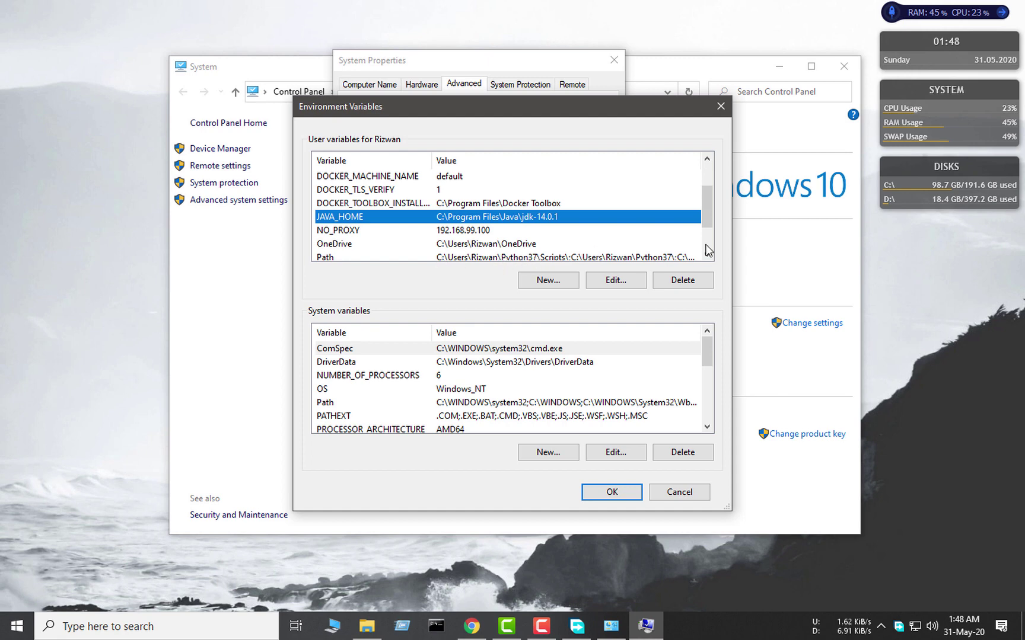
drag(707, 214, 706, 227)
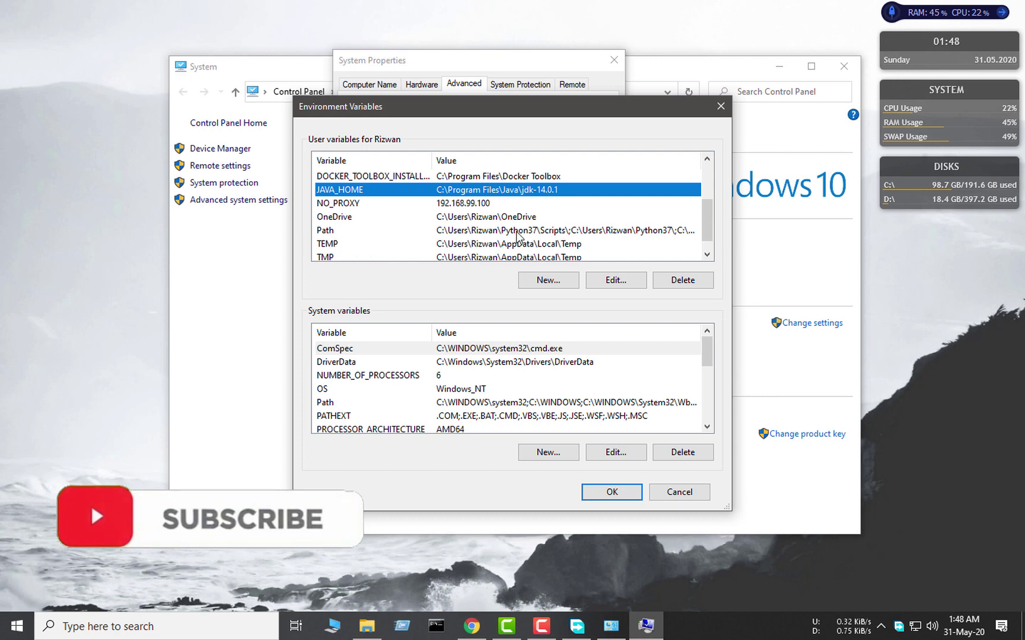
click(368, 231)
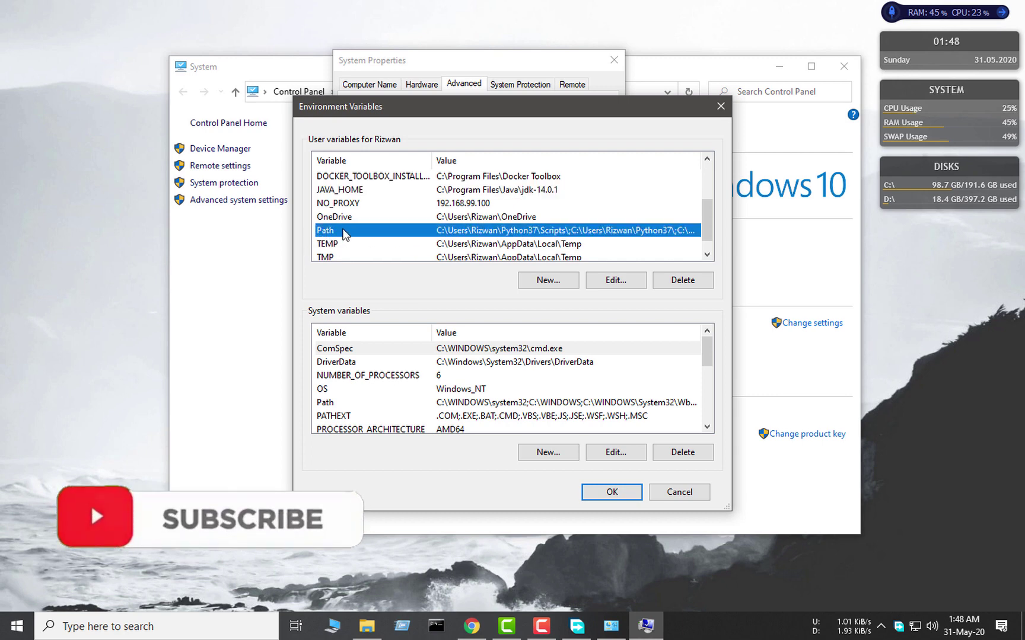
click(616, 280)
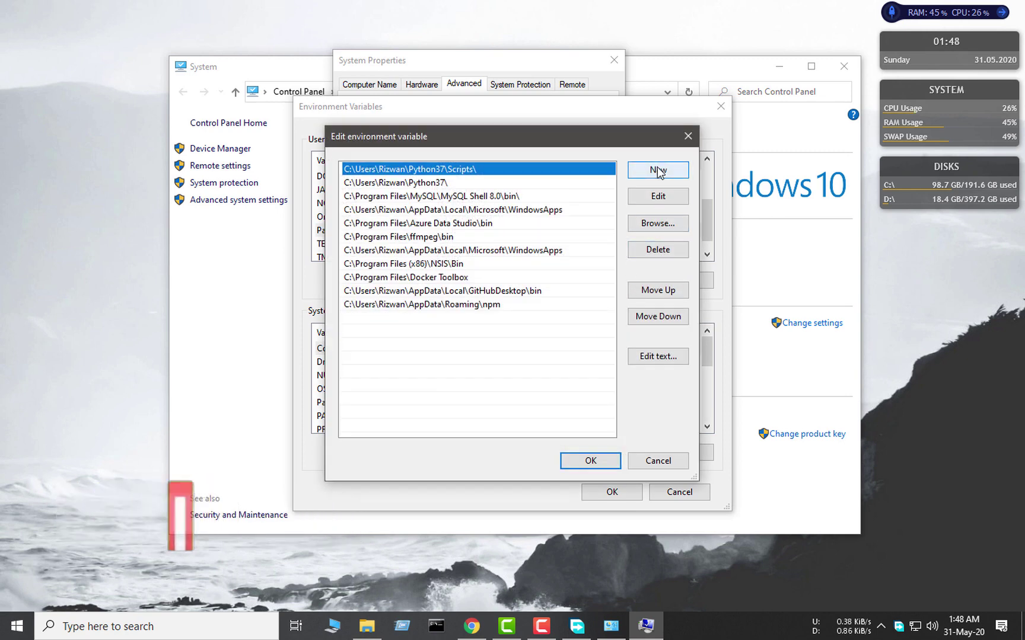
click(657, 171)
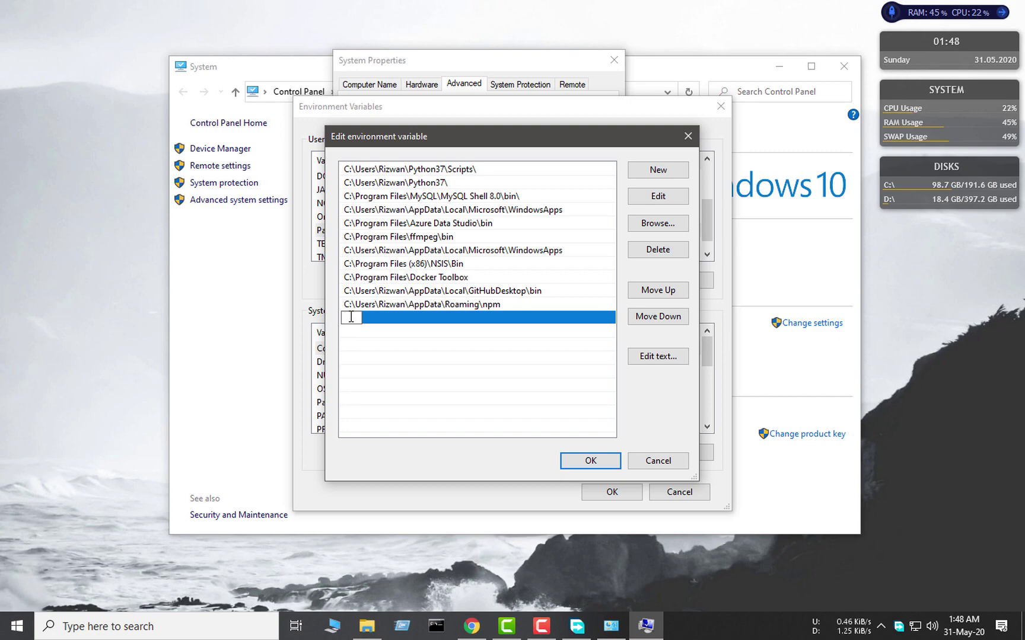
- Switch to File Explorer and open the bin folder inside jdk-14.0.1 to look through its files
mouse_move(366, 626)
click(358, 560)
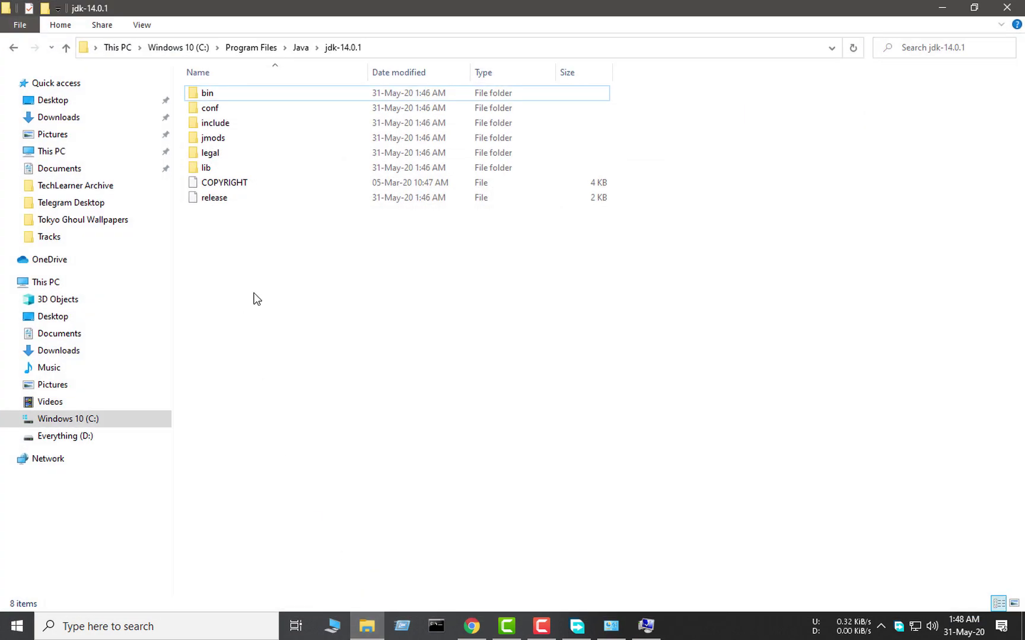
click(209, 96)
double_click(209, 96)
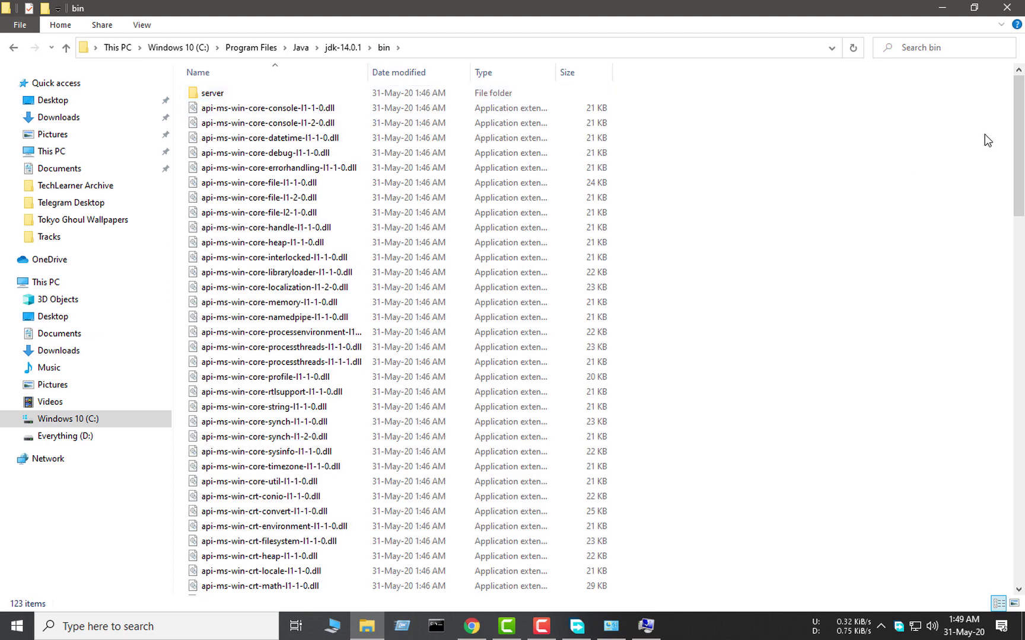
drag(1015, 122, 1021, 501)
- Run the java command in a Command Prompt window to test whether it is recognized, and close the window
click(431, 634)
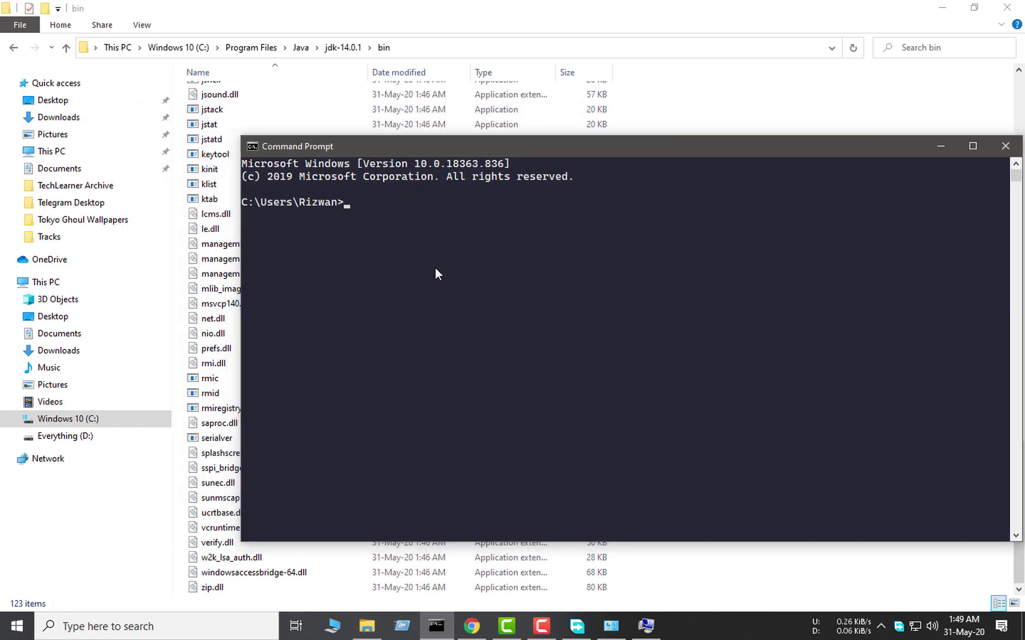
text(java)
key(Return)
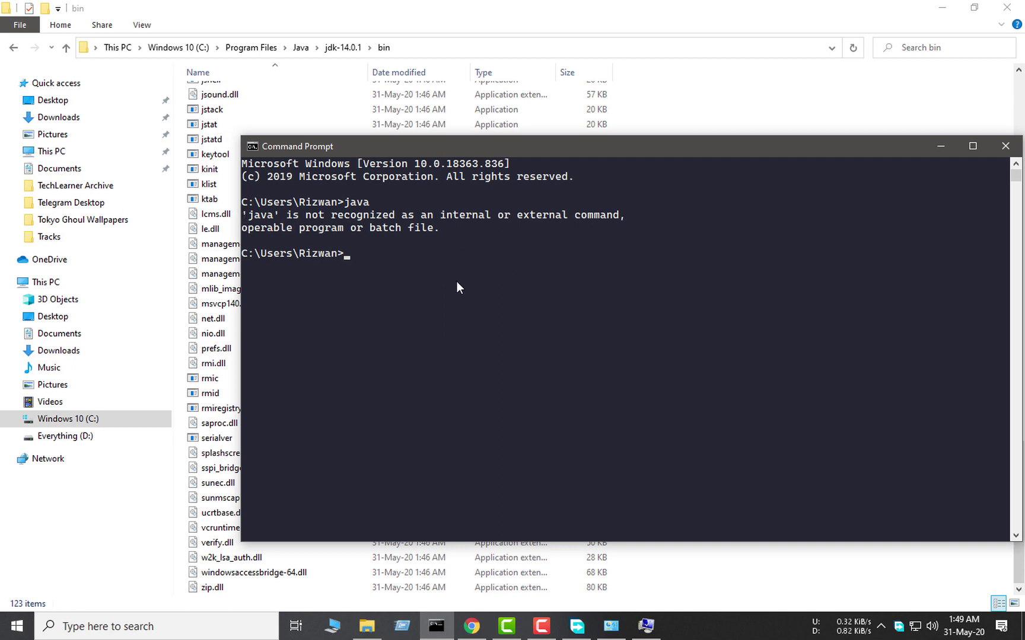
click(1006, 147)
- Copy the full path of the JDK's bin folder and minimize File Explorer to return to the Path editor
click(414, 50)
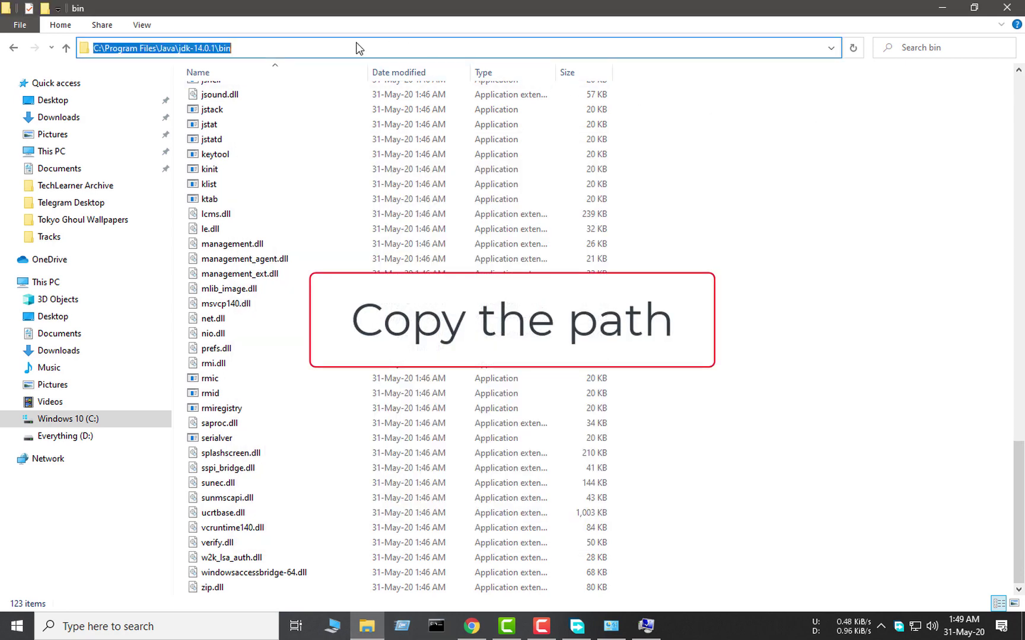
right_click(158, 49)
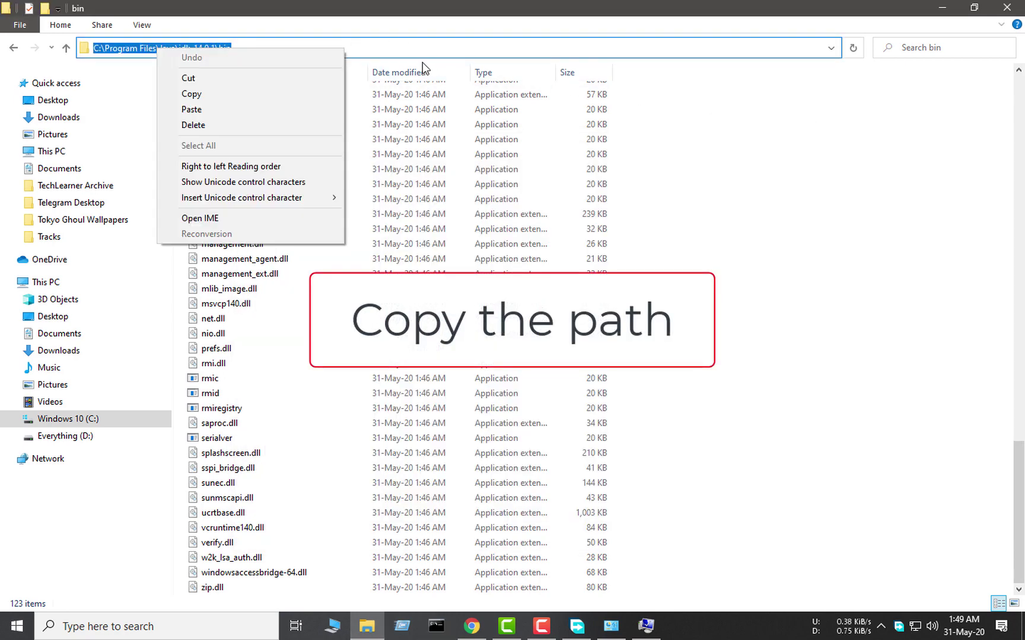
click(207, 94)
click(940, 7)
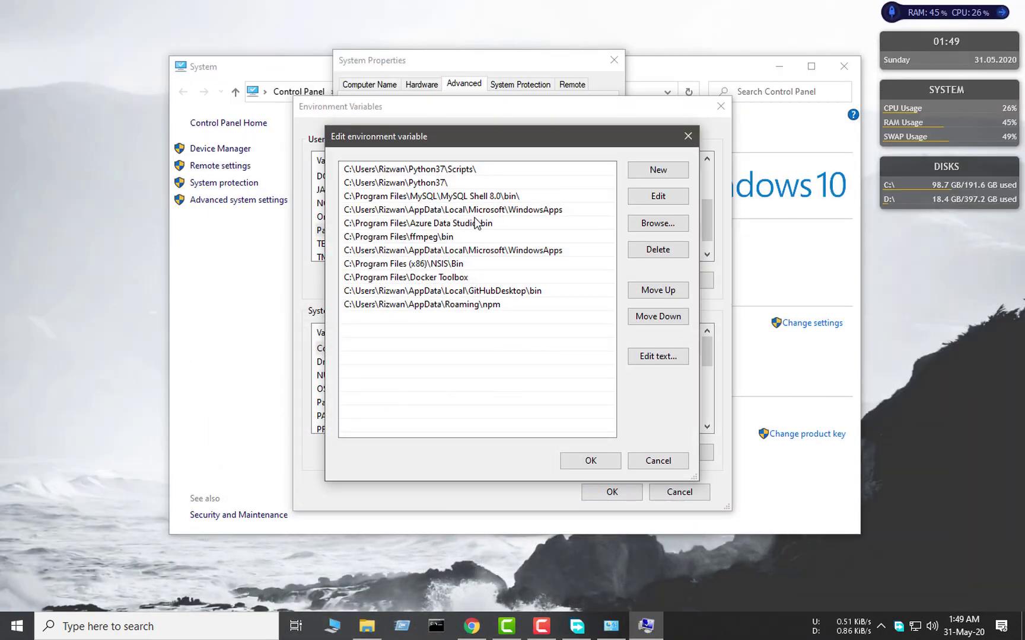
- Add C:\Program Files\Java\jdk-14.0.1\bin to the user Path variable, accept all the open dialogs and close the System window
click(658, 173)
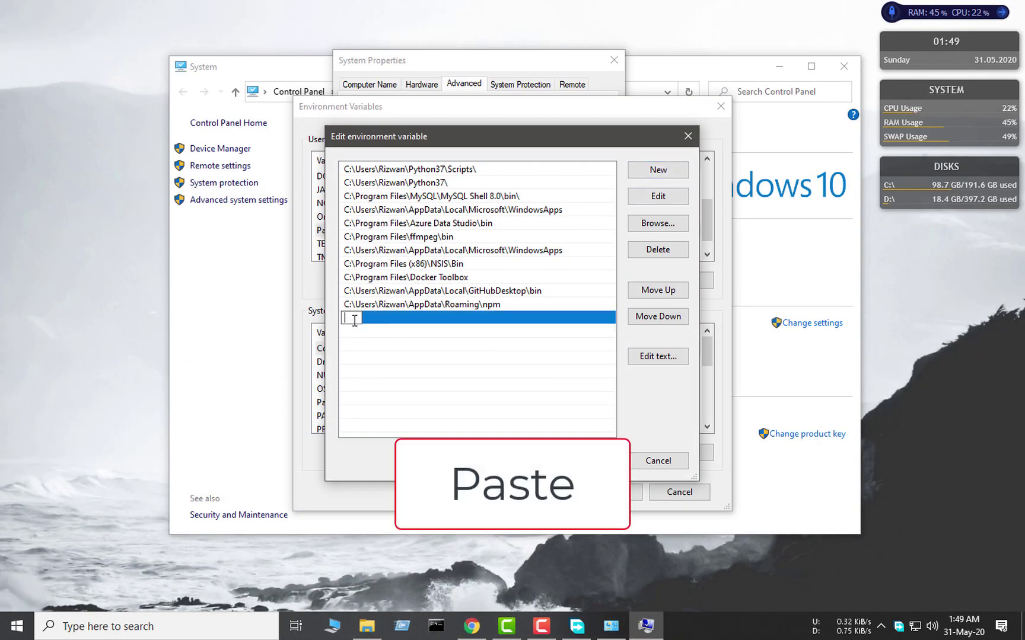
key(ctrl+v)
click(442, 345)
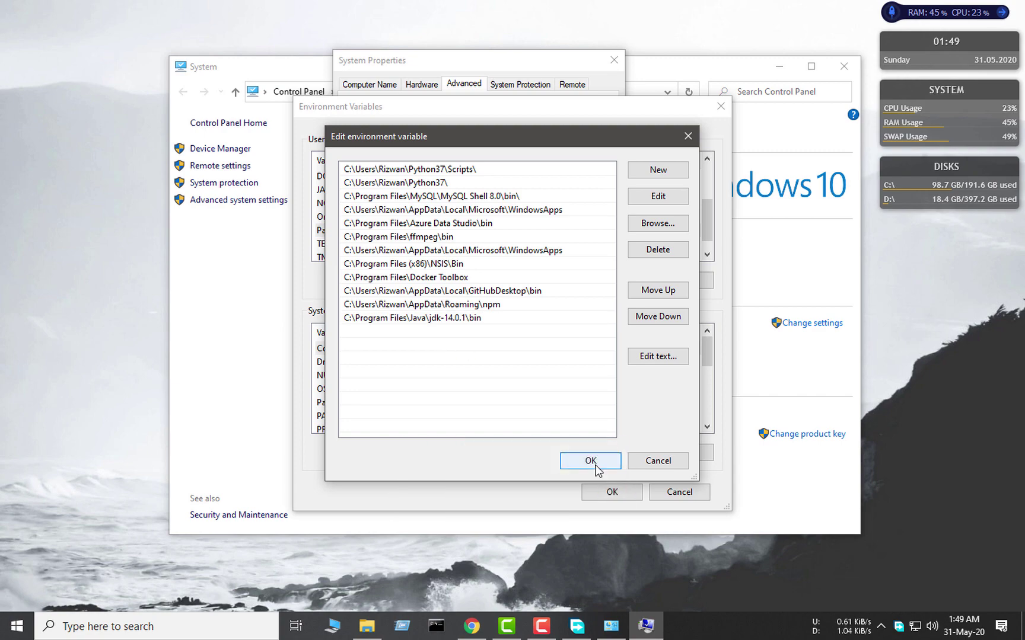
click(591, 460)
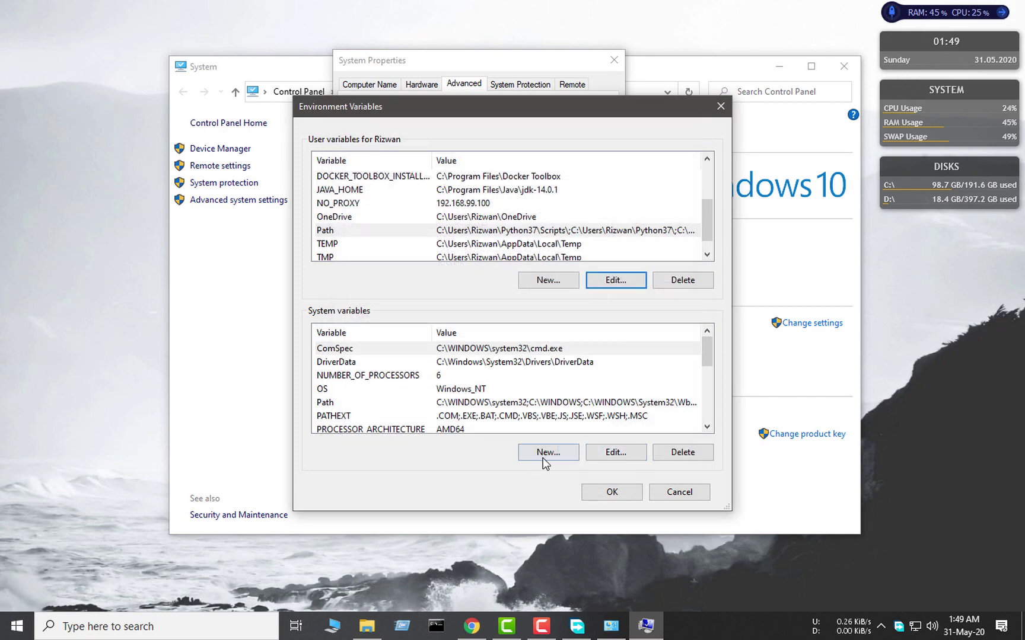
click(611, 492)
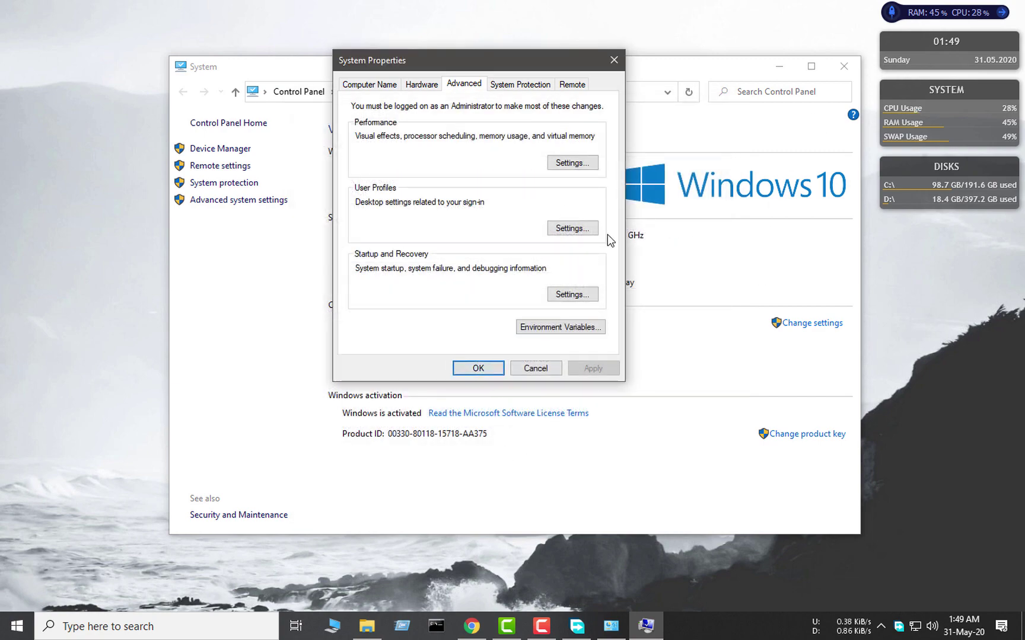
click(479, 371)
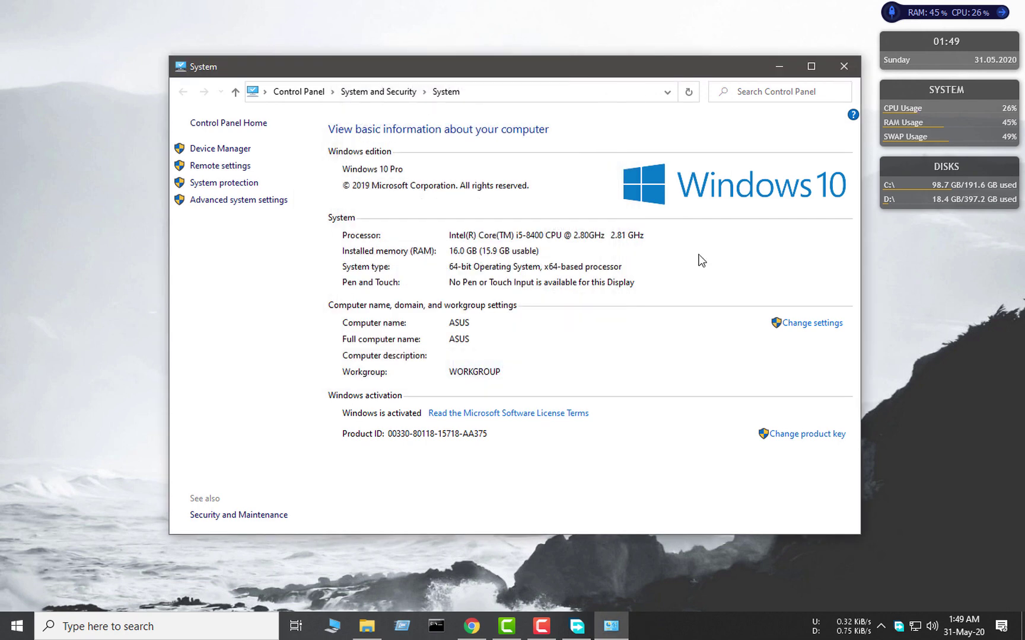
click(843, 67)
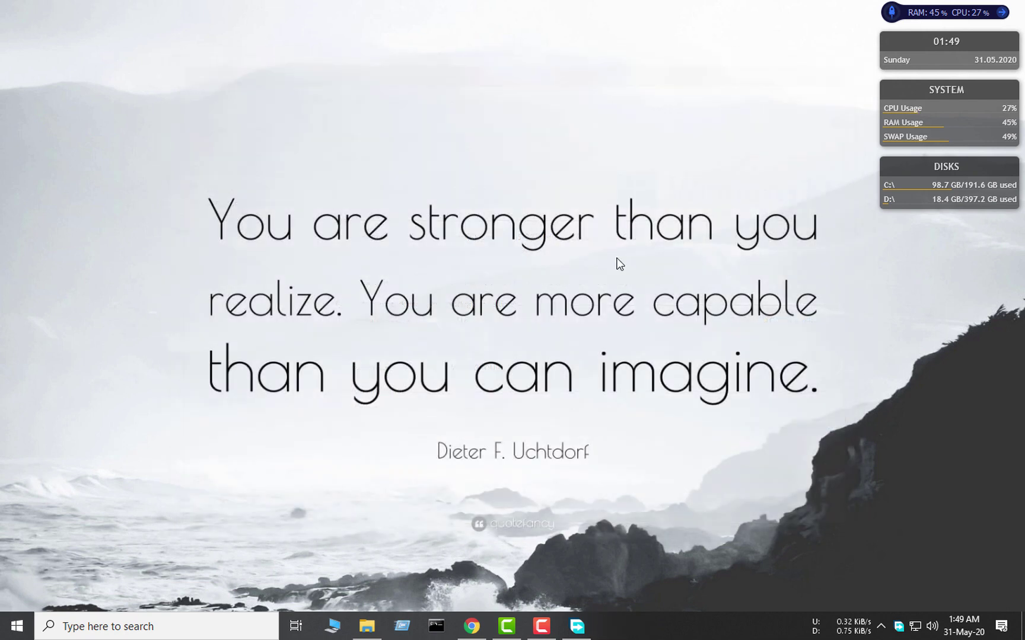
- Run java in a new Command Prompt, look through its output and minimize the window
click(437, 631)
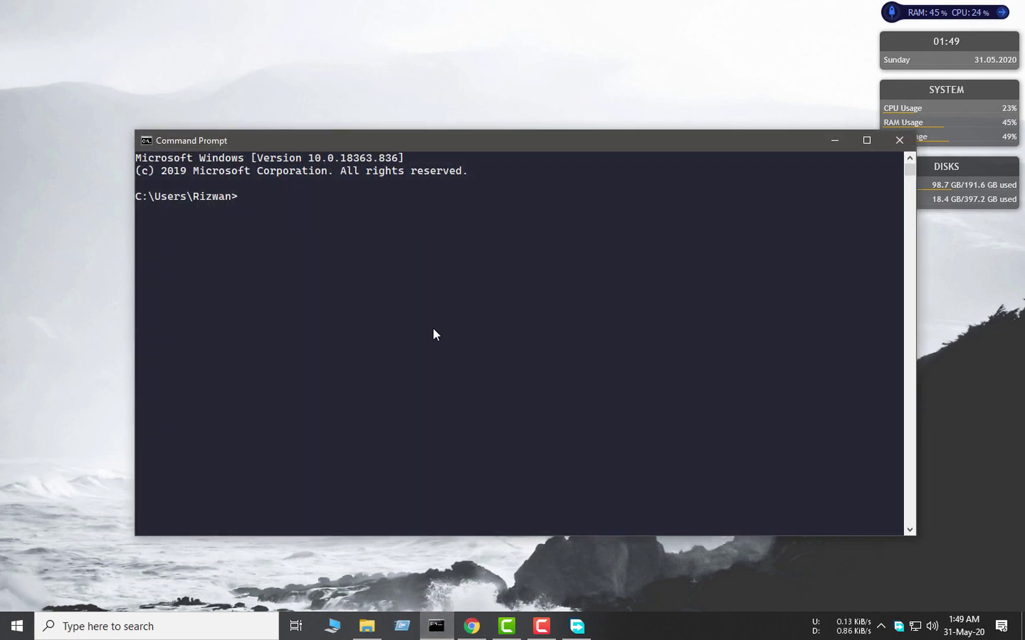
key(Return)
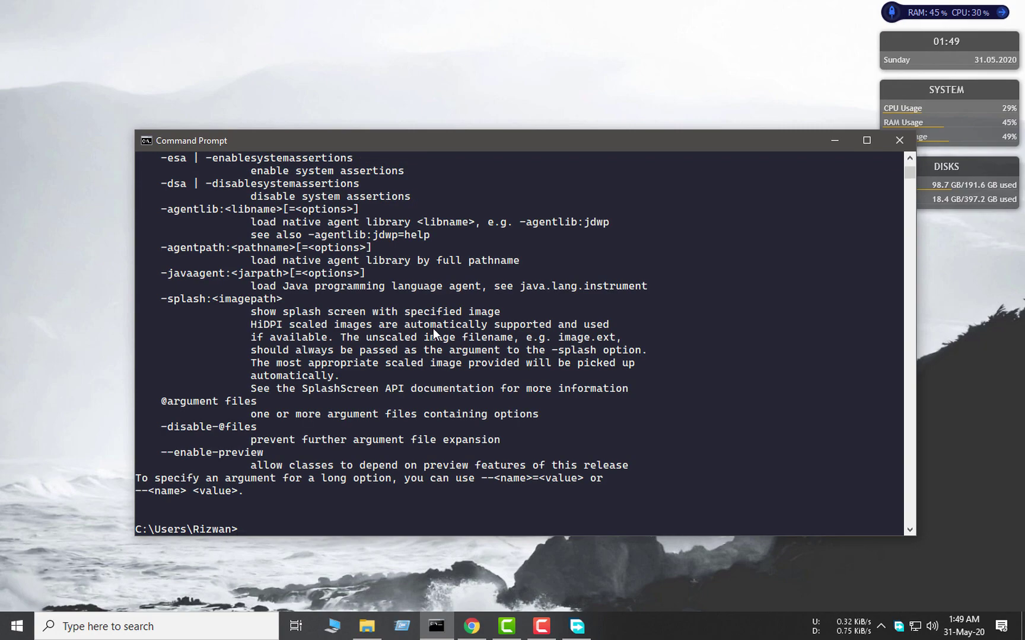
scroll(683, 320, up, 20)
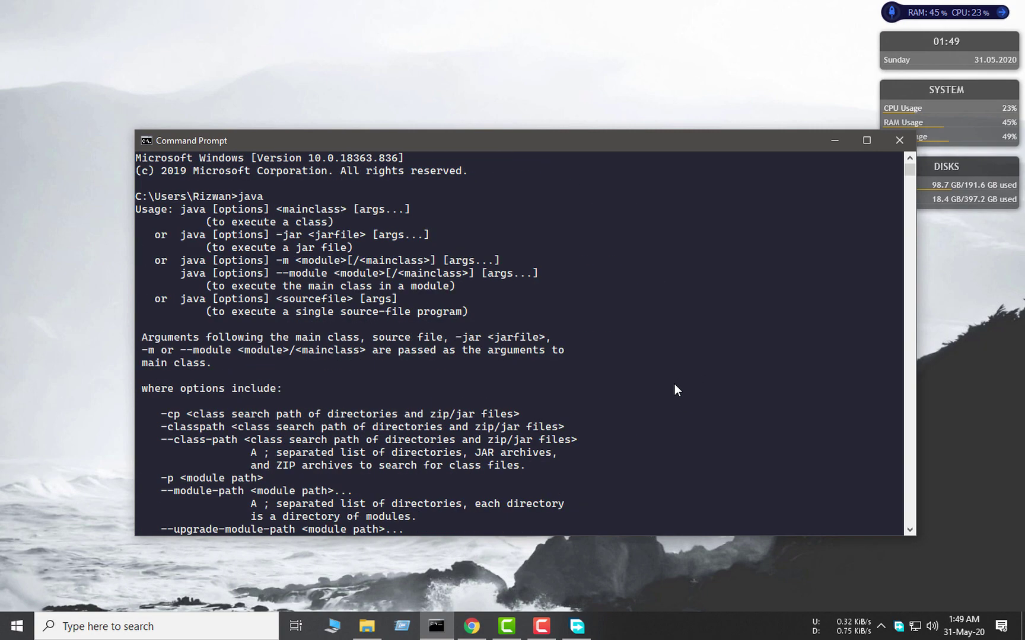
scroll(676, 388, down, 12)
click(835, 140)
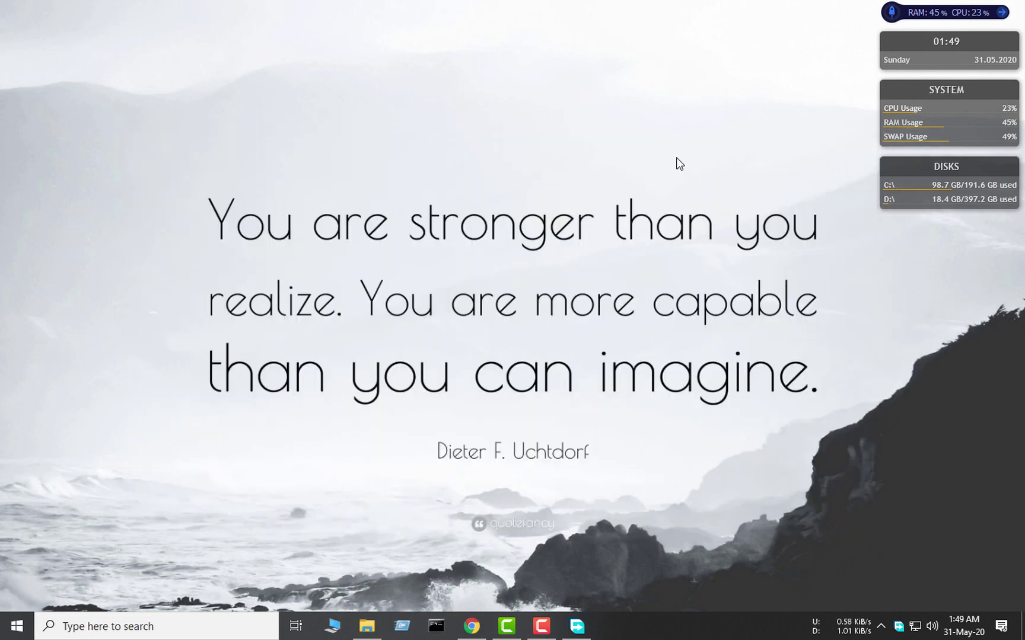
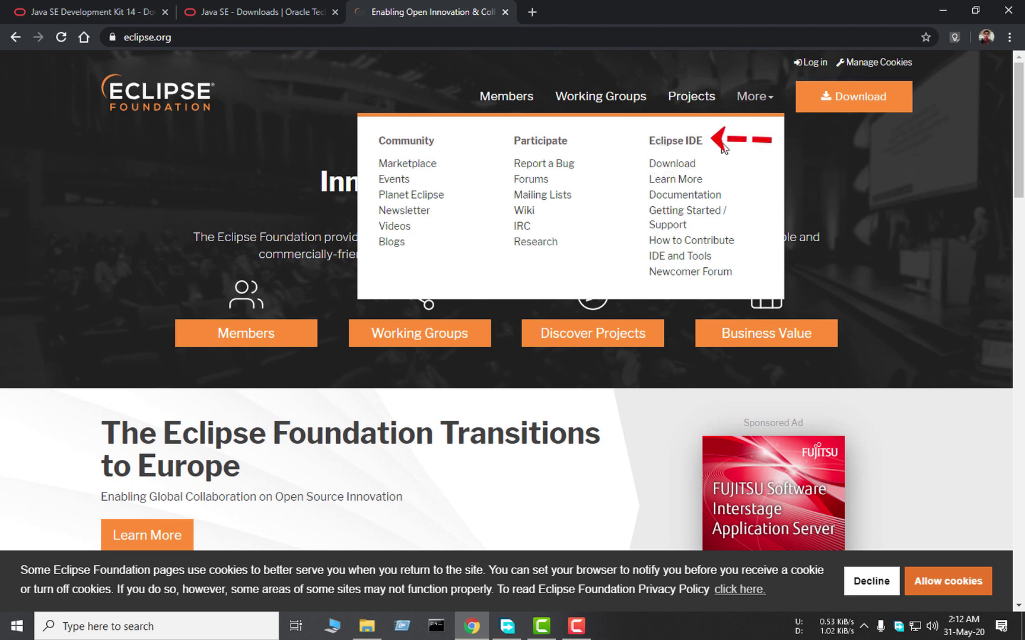
- Go to the Eclipse IDE downloads page on eclipse.org and open its list of download packages
click(685, 171)
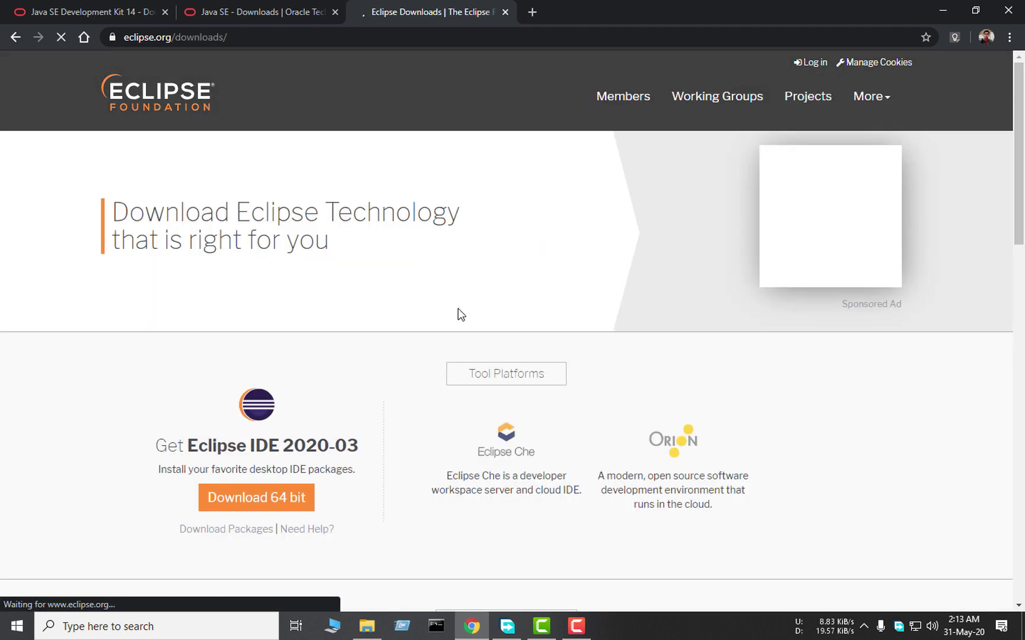
scroll(332, 259, down, 2)
scroll(332, 259, down, 12)
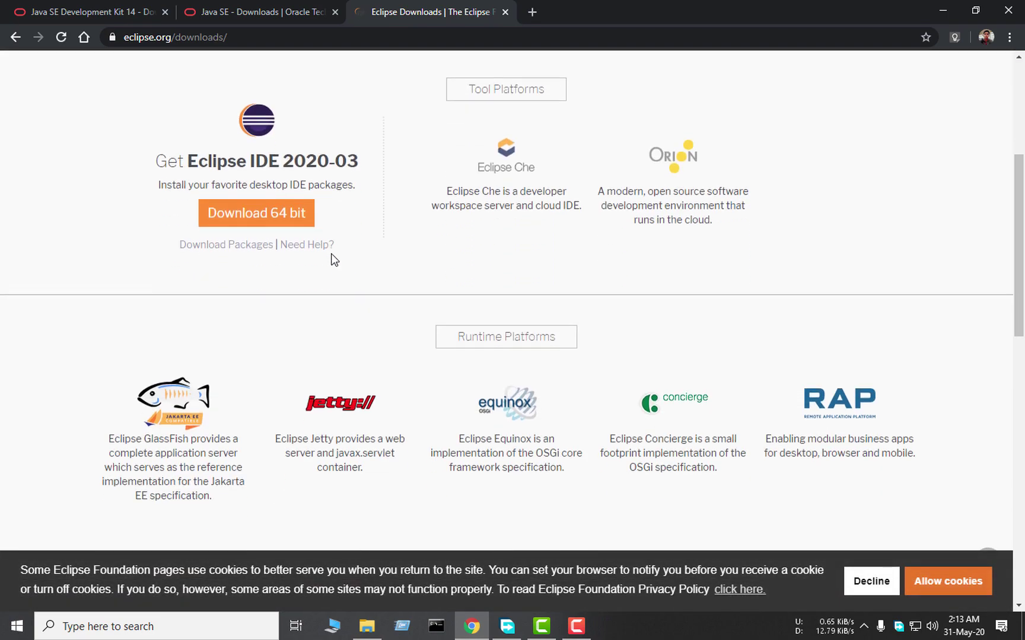
scroll(726, 366, up, 10)
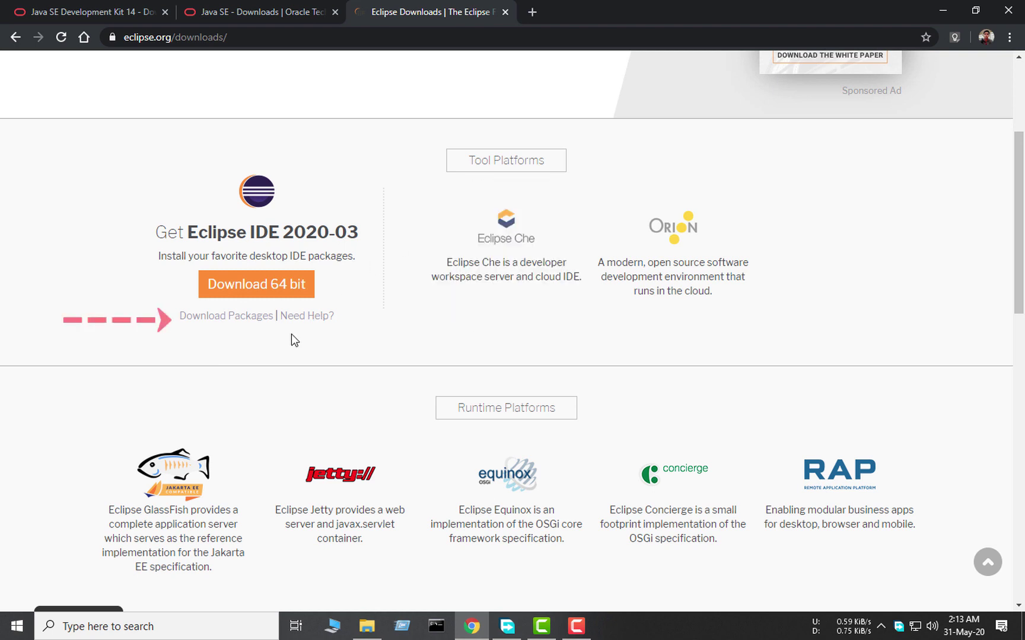
click(229, 318)
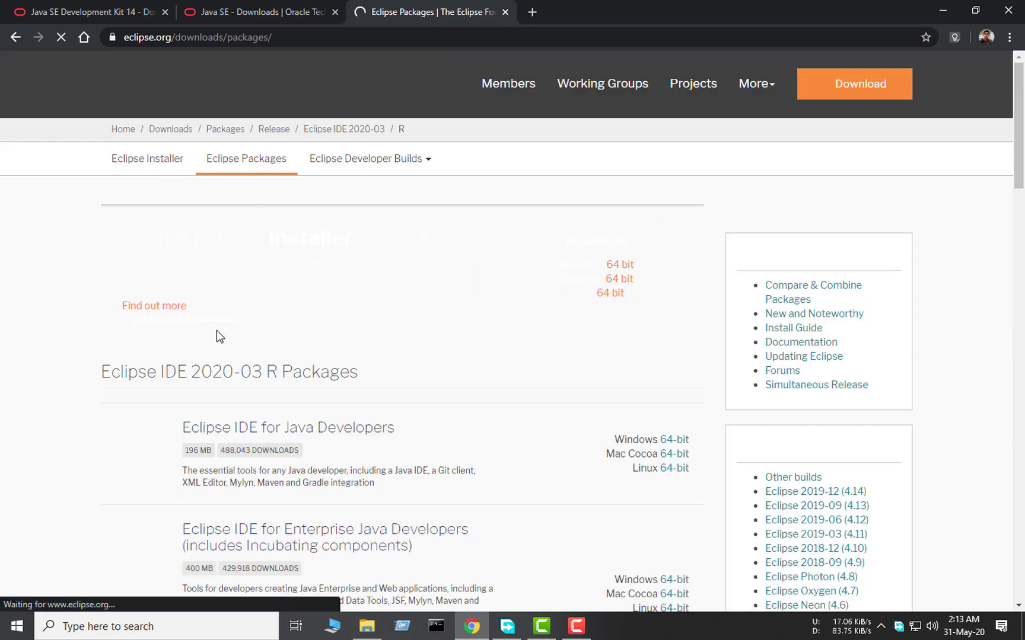
- Download the Windows 64-bit package of Eclipse IDE for Java Developers to D:\Downloads and minimize the browser
scroll(226, 356, down, 1)
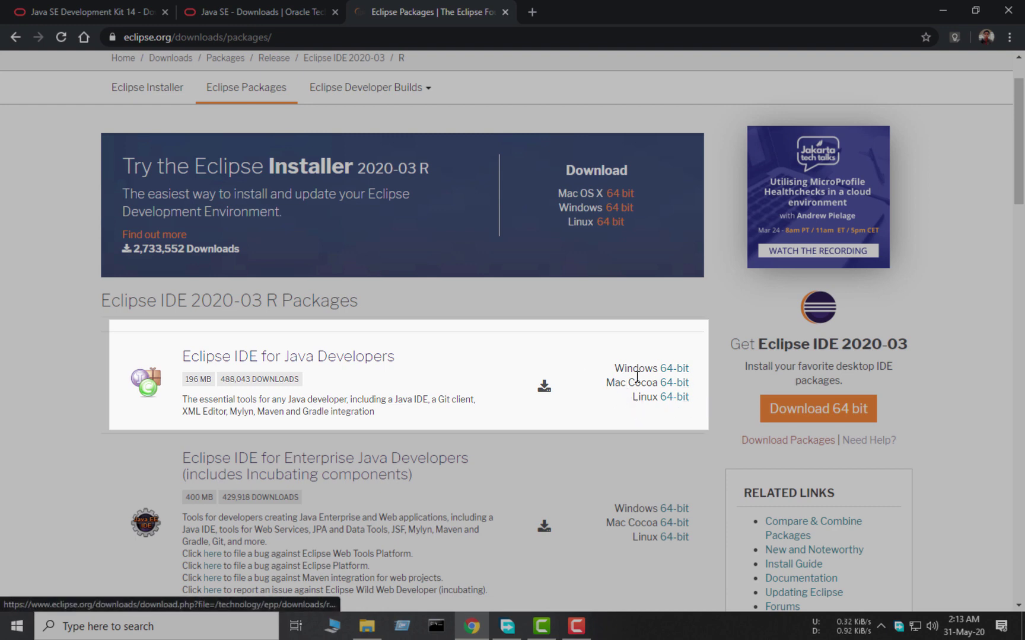
click(671, 374)
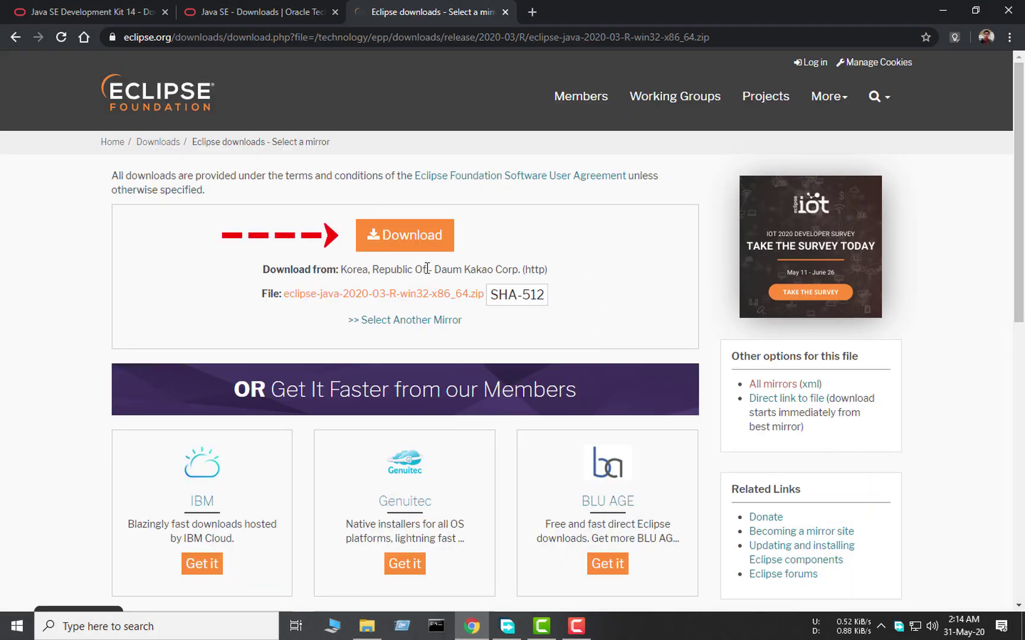
click(416, 238)
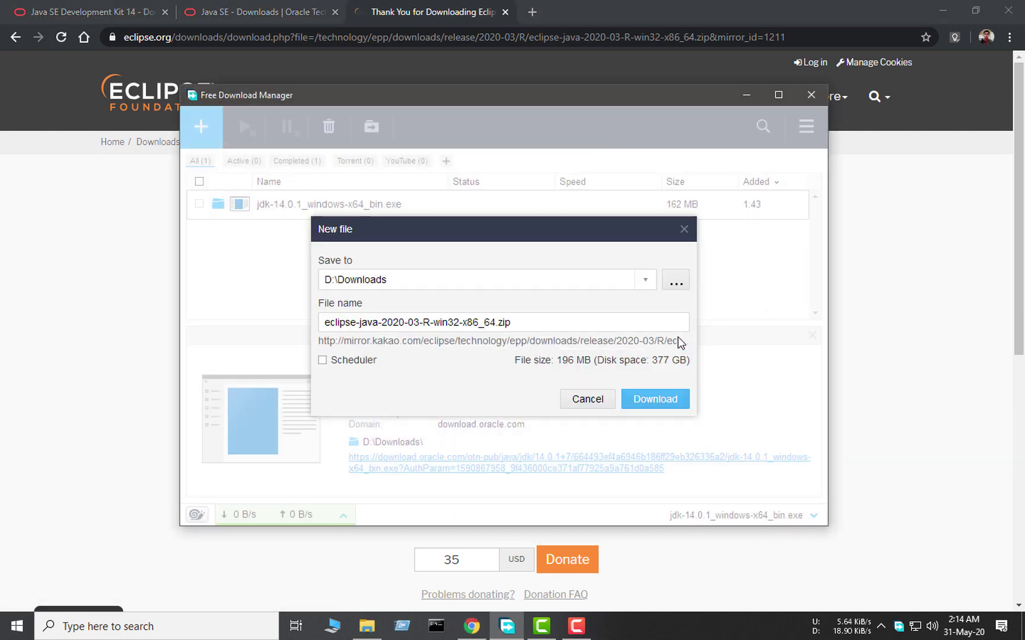
click(665, 402)
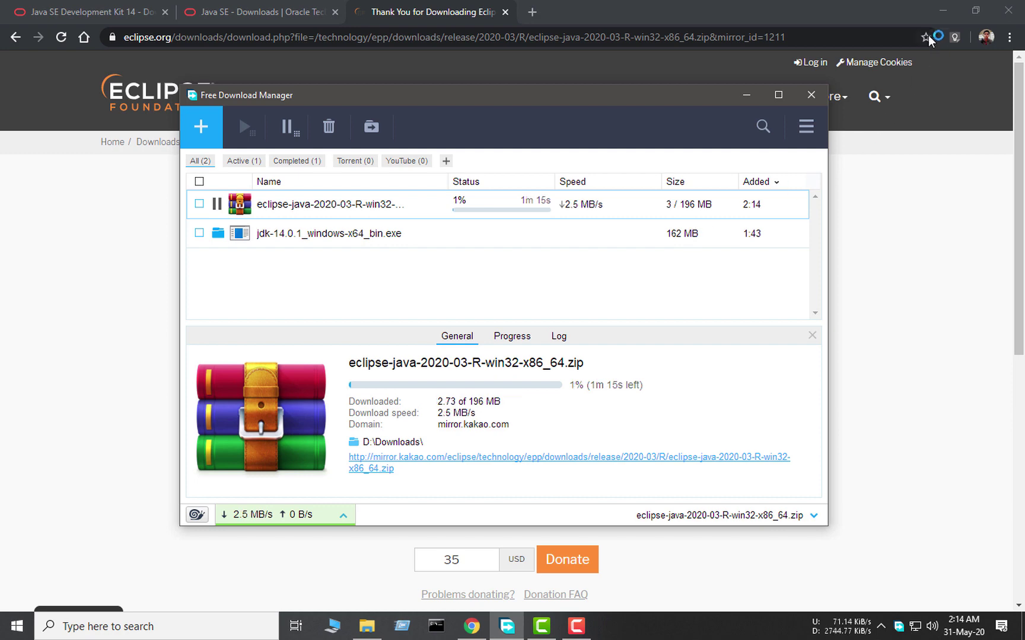
click(942, 10)
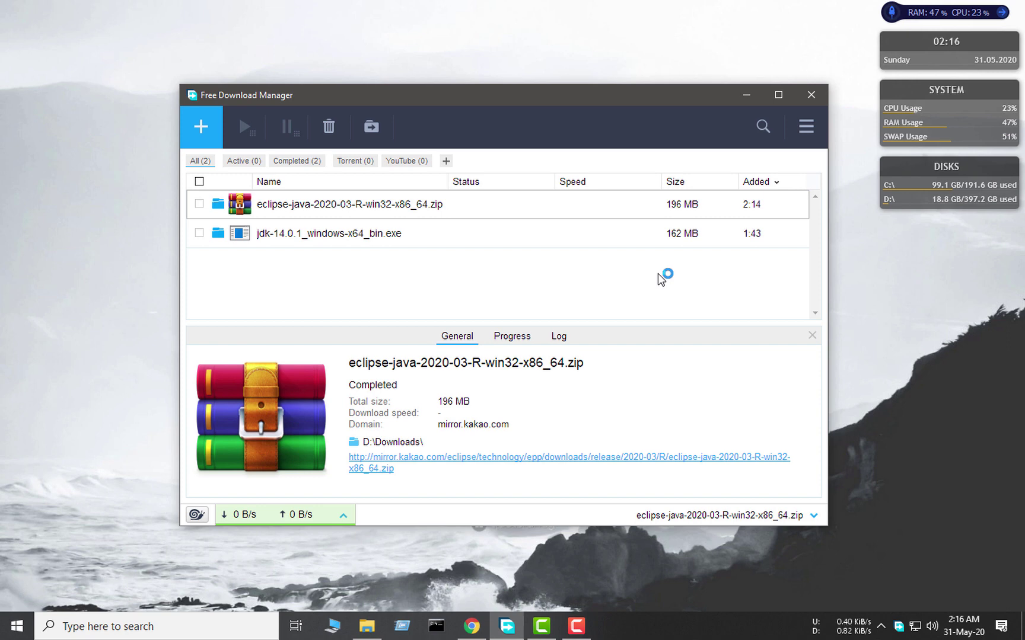
- Minimize the download manager and open the Downloads folder on drive D: in File Explorer
click(746, 96)
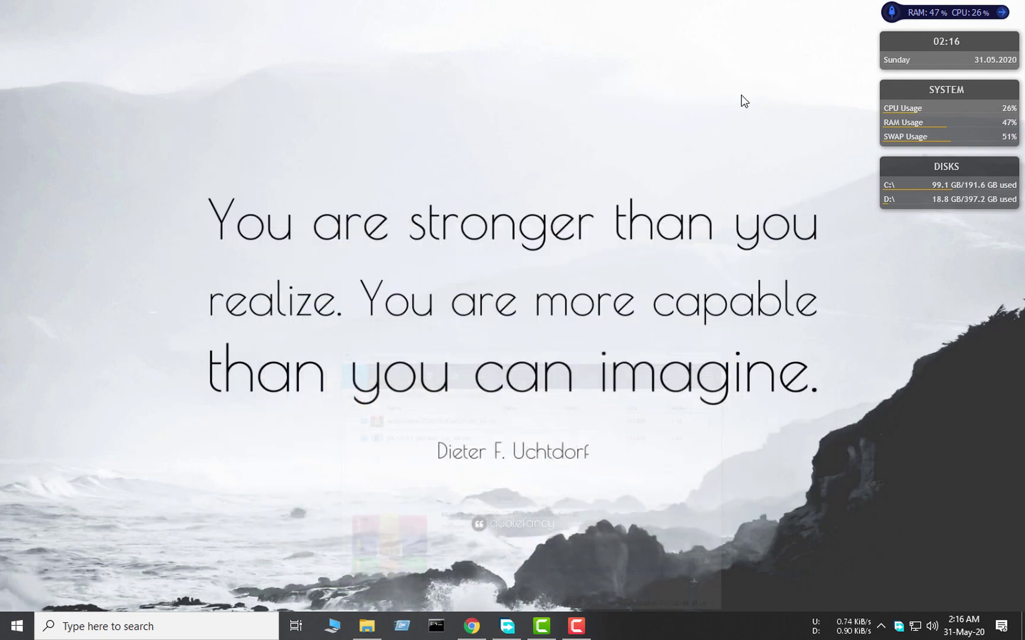
click(367, 626)
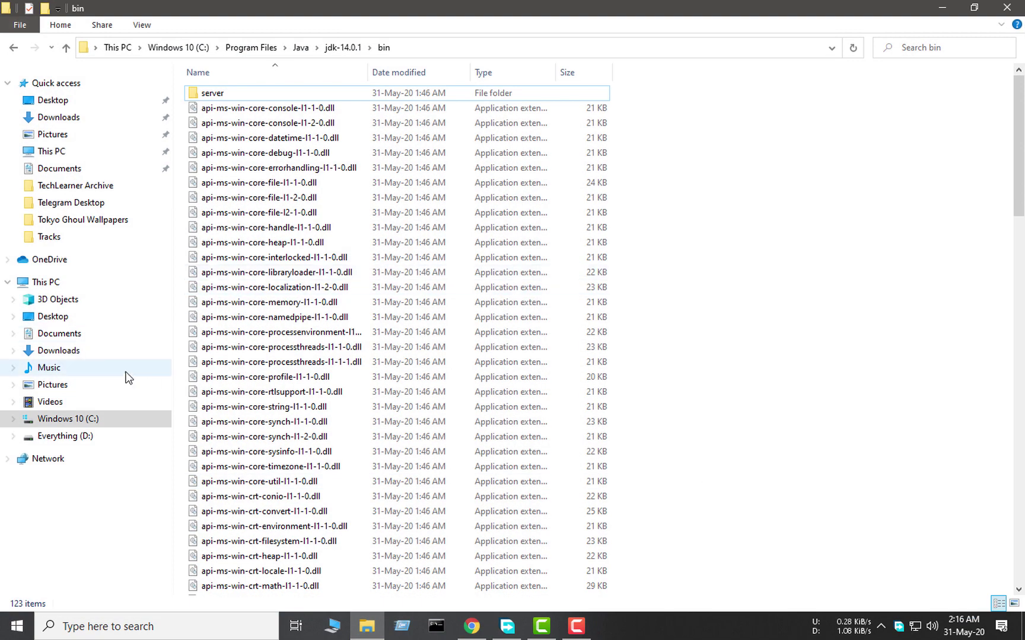
click(75, 434)
double_click(450, 112)
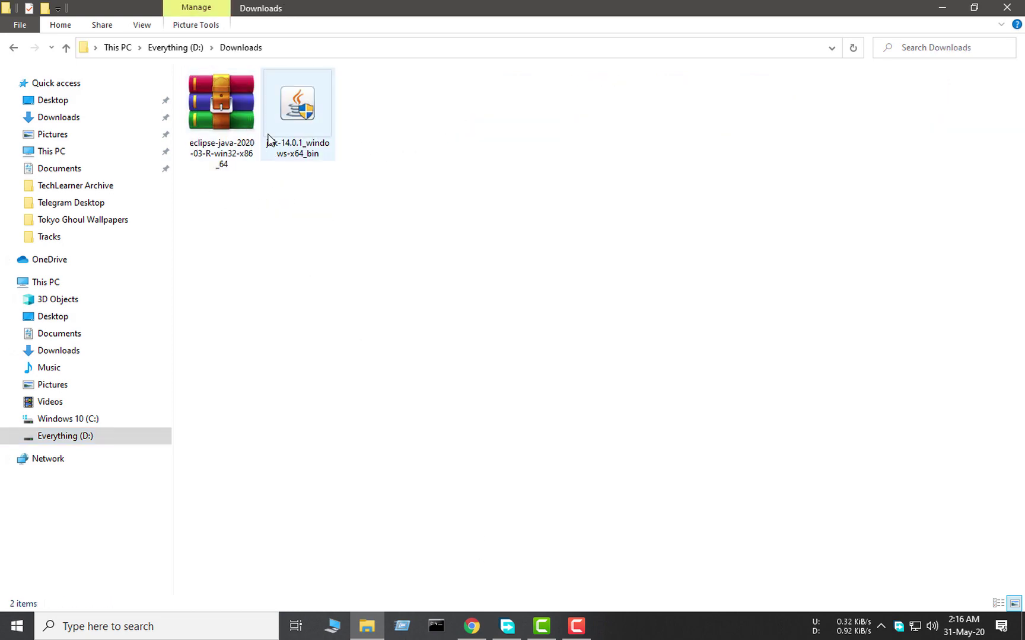
- Check the file type of the downloaded eclipse-java-2020-03-R-win32-x86_64 archive in its properties, then dismiss them
right_click(212, 127)
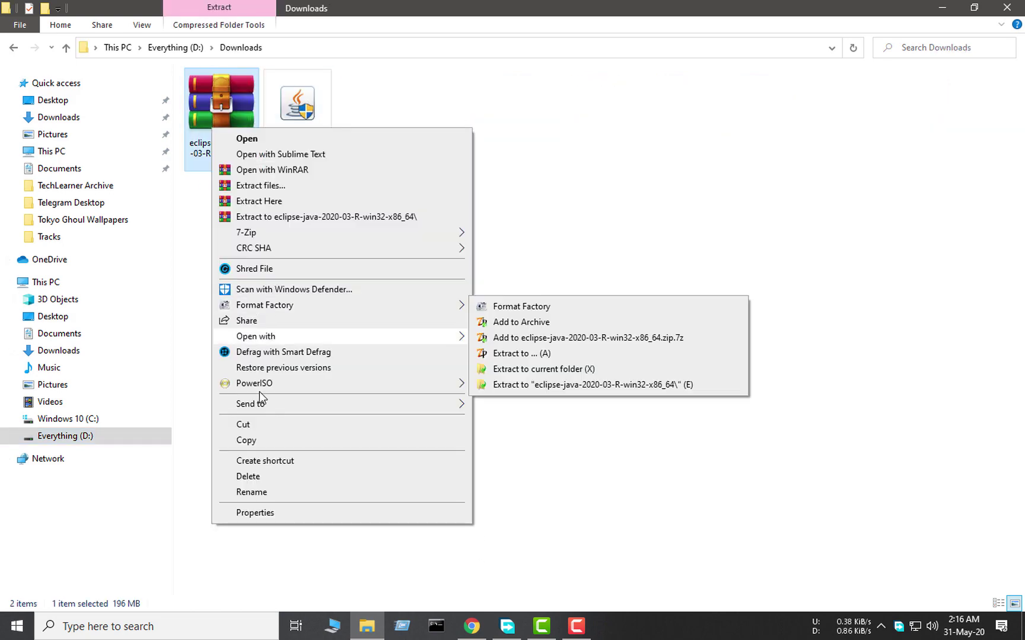
click(264, 513)
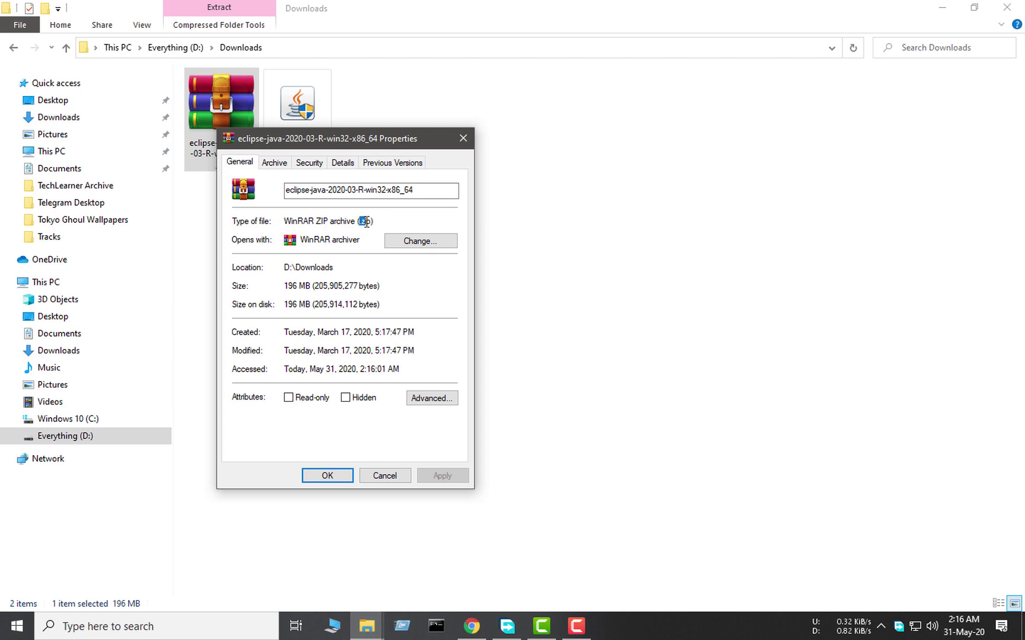
click(382, 478)
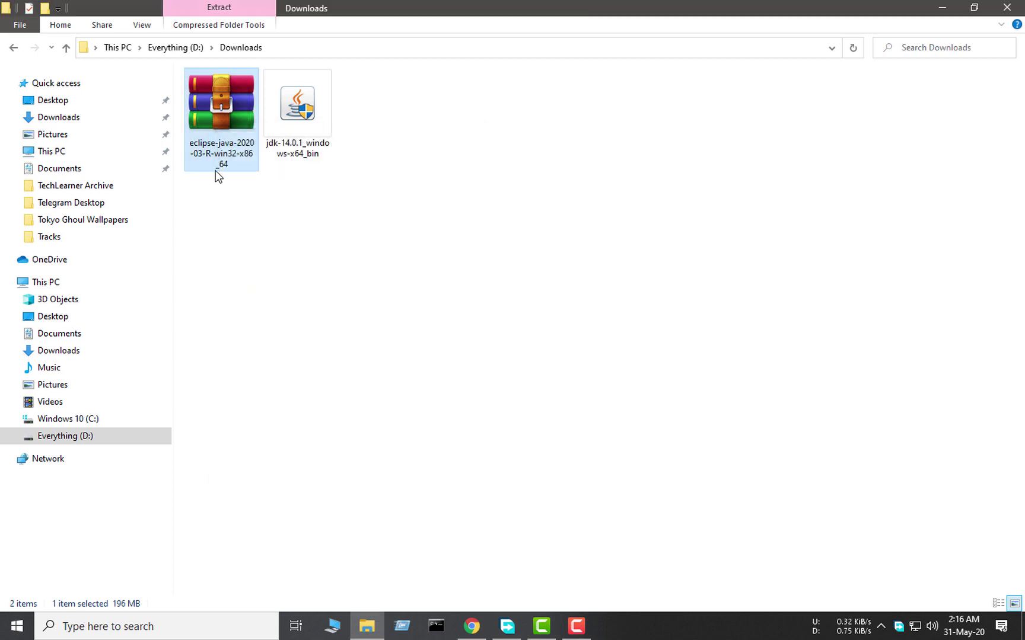
- Extract the Eclipse archive with 7-Zip into its own eclipse-java-2020-03-R-win32-x86_64 folder
right_click(222, 112)
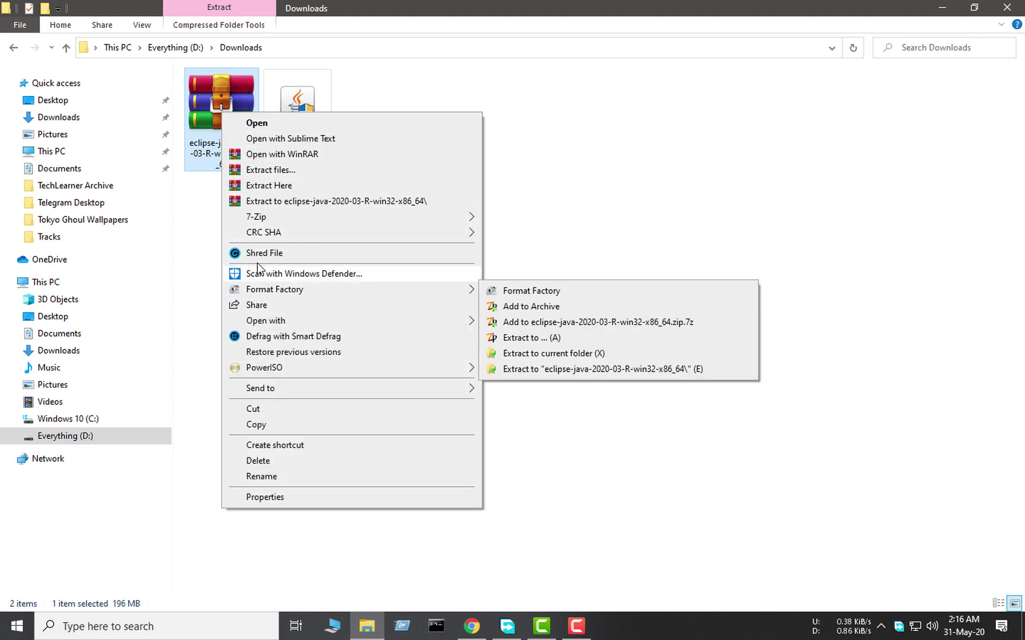
mouse_move(266, 220)
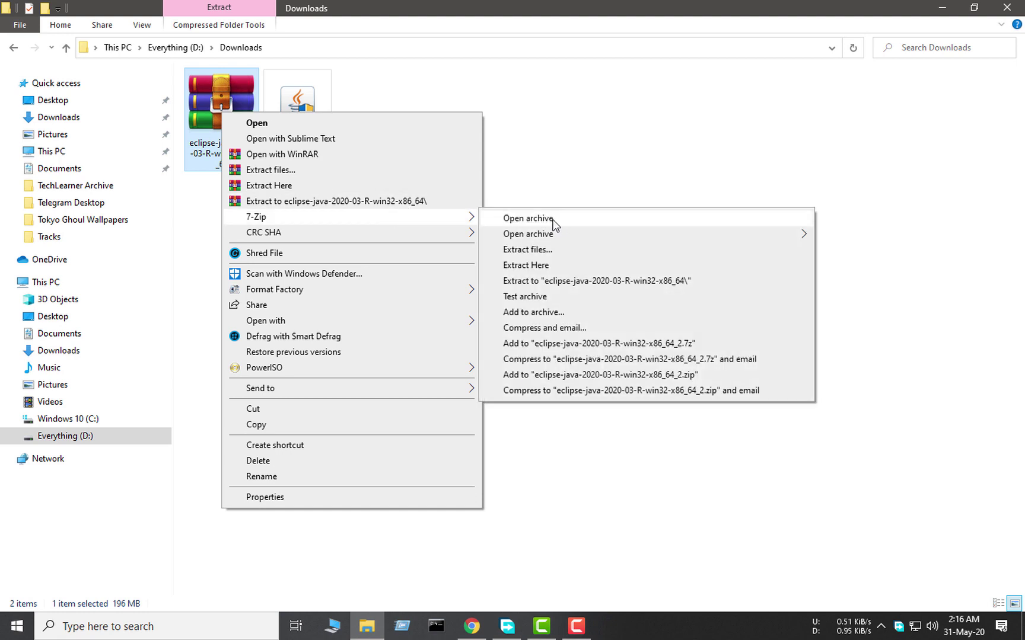
mouse_move(408, 241)
mouse_move(397, 214)
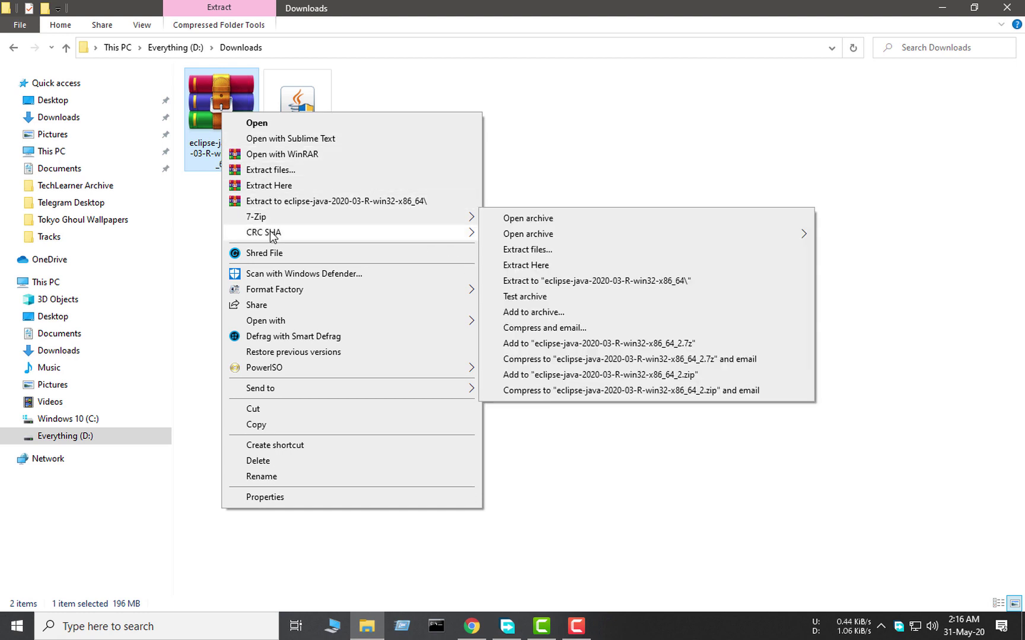
click(561, 281)
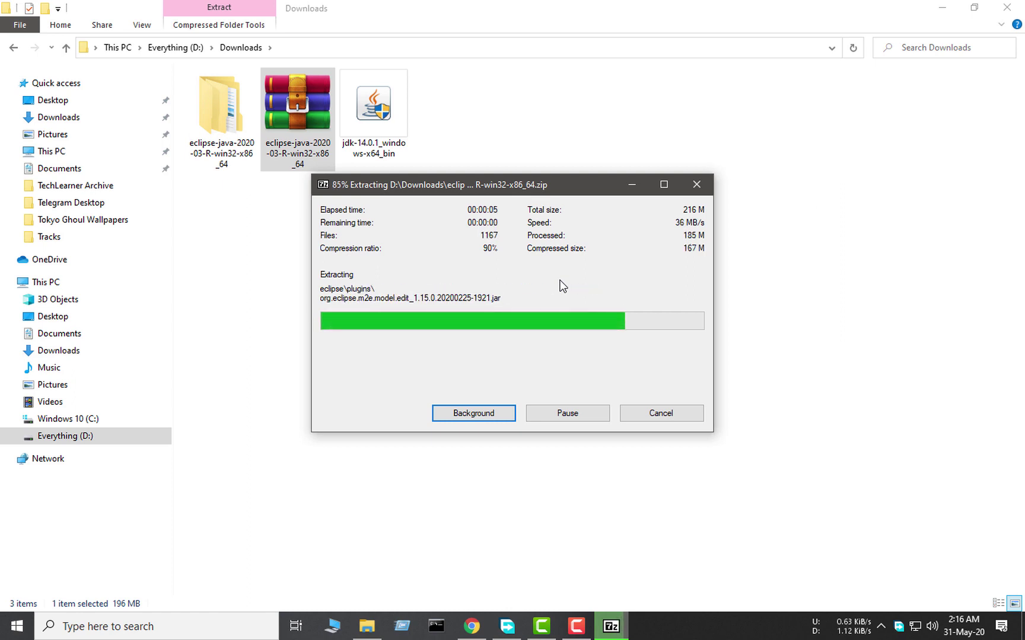
- Refresh the Downloads folder and open the eclipse subfolder inside the extracted eclipse-java-2020-03-R-win32-x86_64 folder
right_click(293, 233)
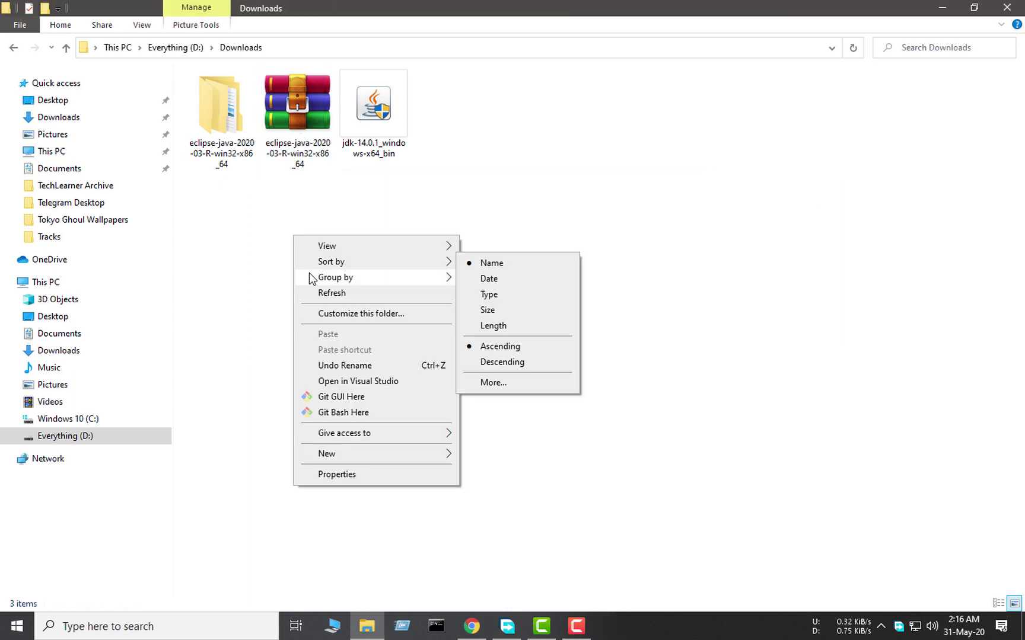
click(329, 292)
click(212, 132)
double_click(225, 167)
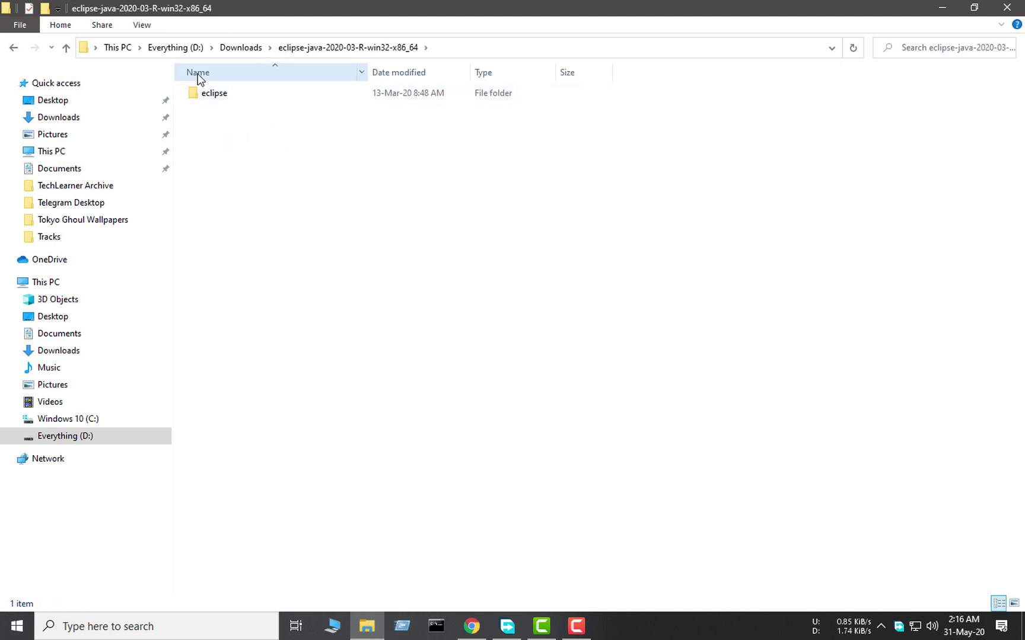
double_click(218, 101)
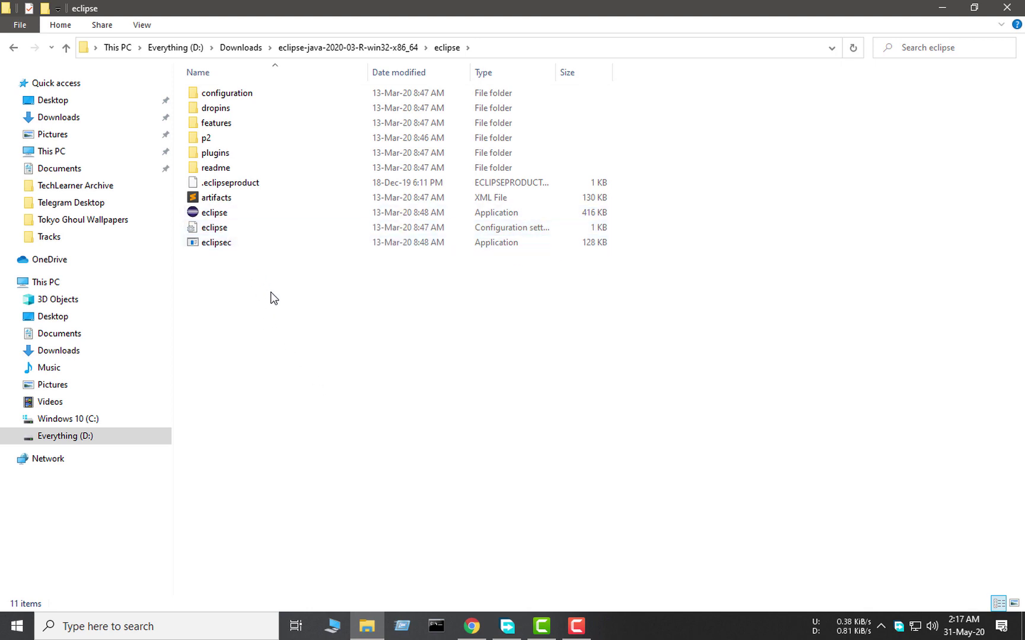
- Check the file type of the eclipse application in its properties and dismiss them without changes
right_click(200, 213)
click(242, 600)
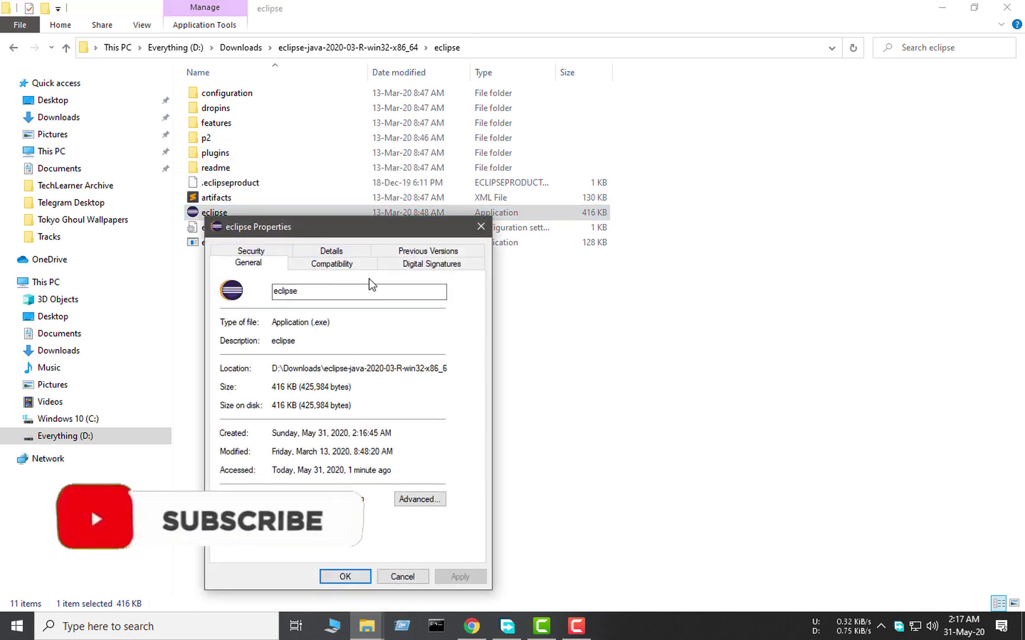
drag(309, 323, 331, 323)
click(335, 323)
click(396, 577)
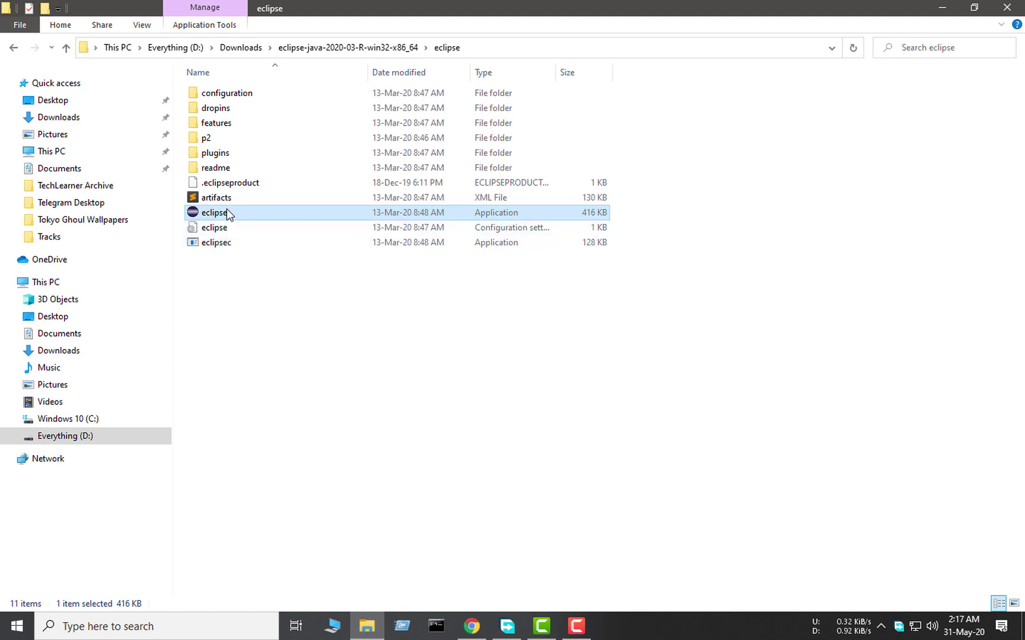
- Start Eclipse from the extracted folder, launch it with the default eclipse-workspace directory and maximize its window
double_click(226, 209)
key(super+d)
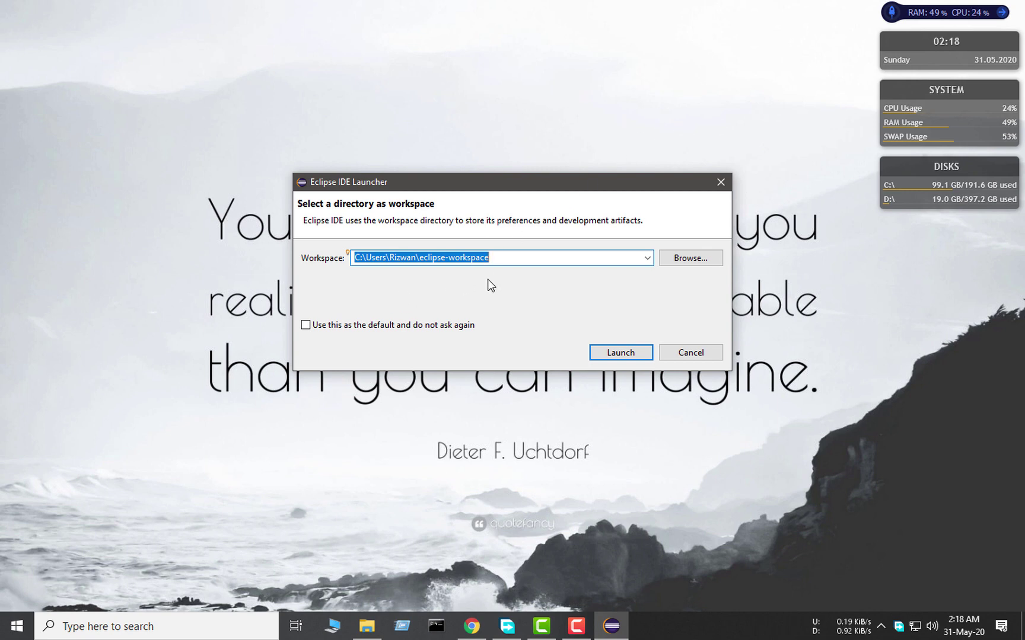
click(509, 259)
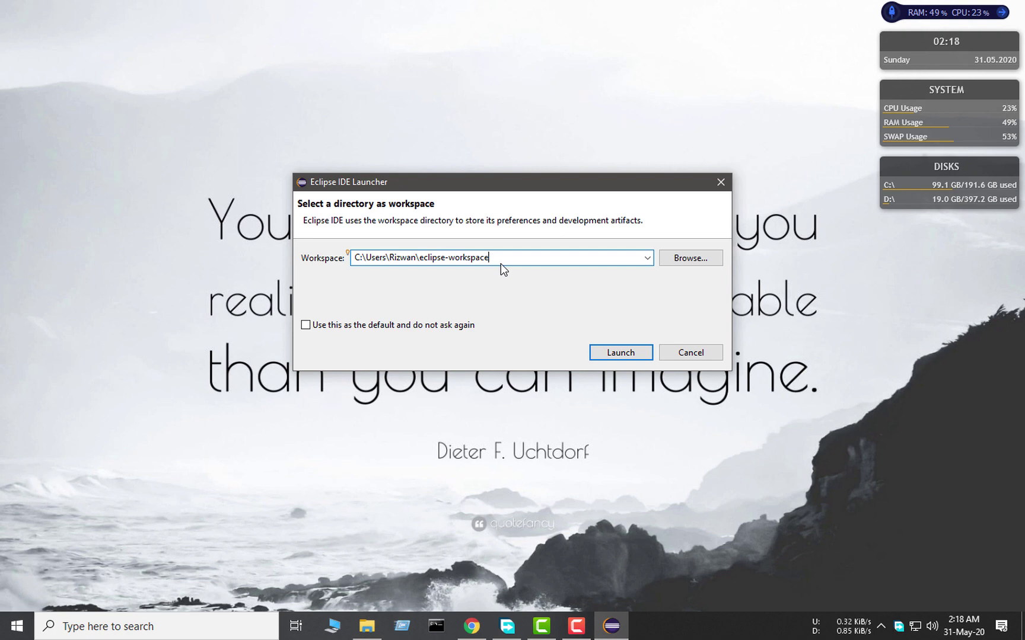
click(627, 354)
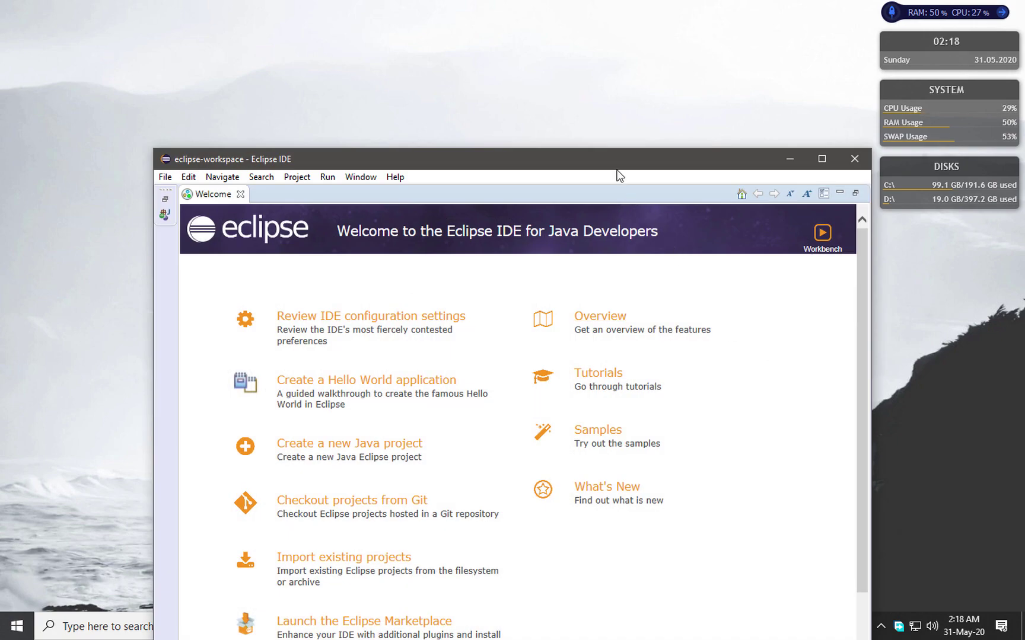
drag(616, 165, 566, 40)
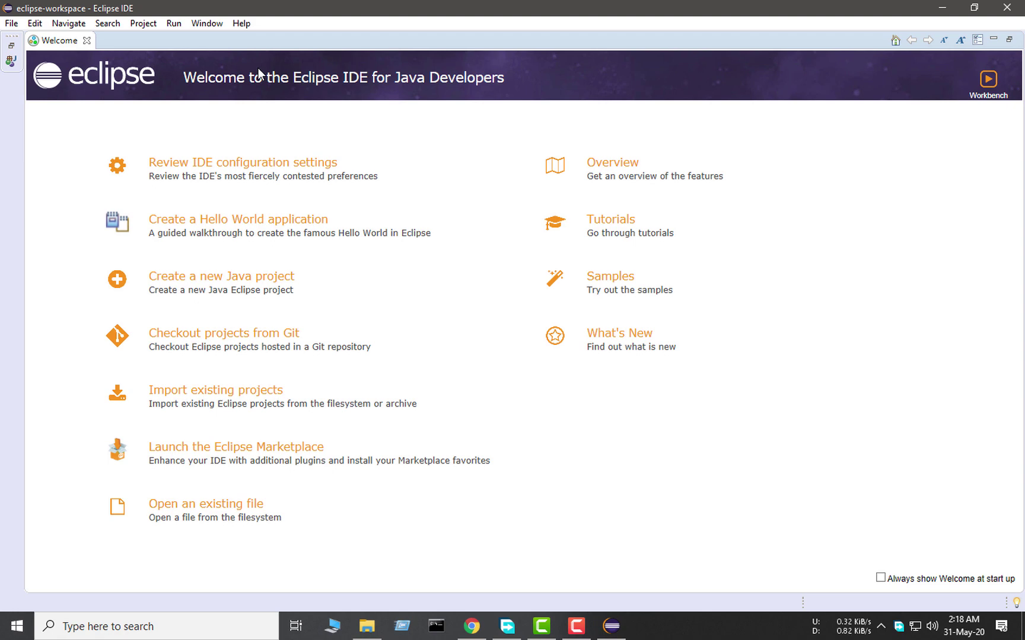
- Start creating a new Java project in the workspace
click(12, 23)
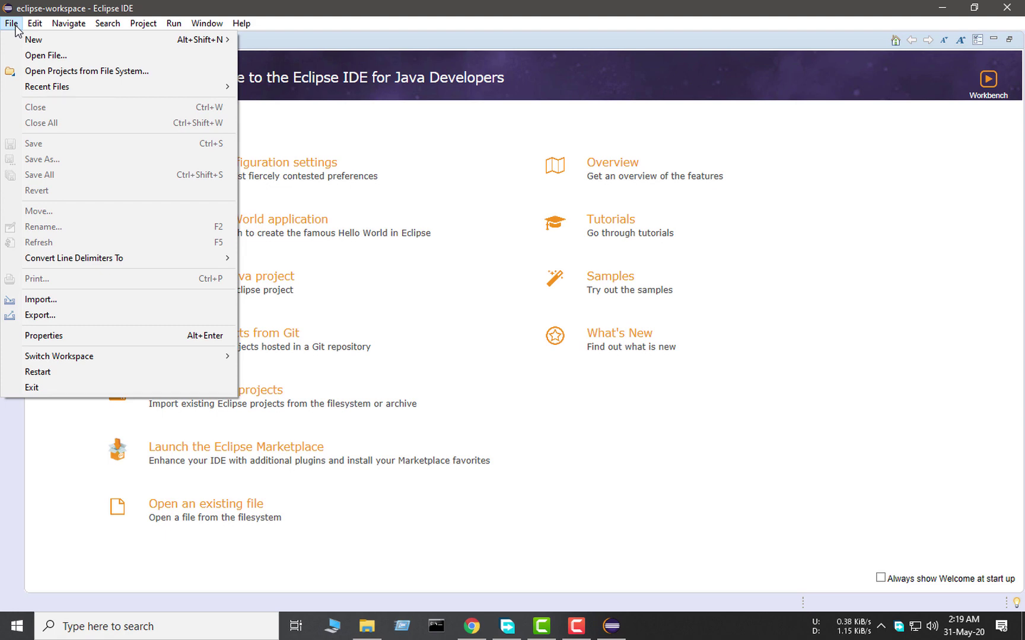
mouse_move(33, 40)
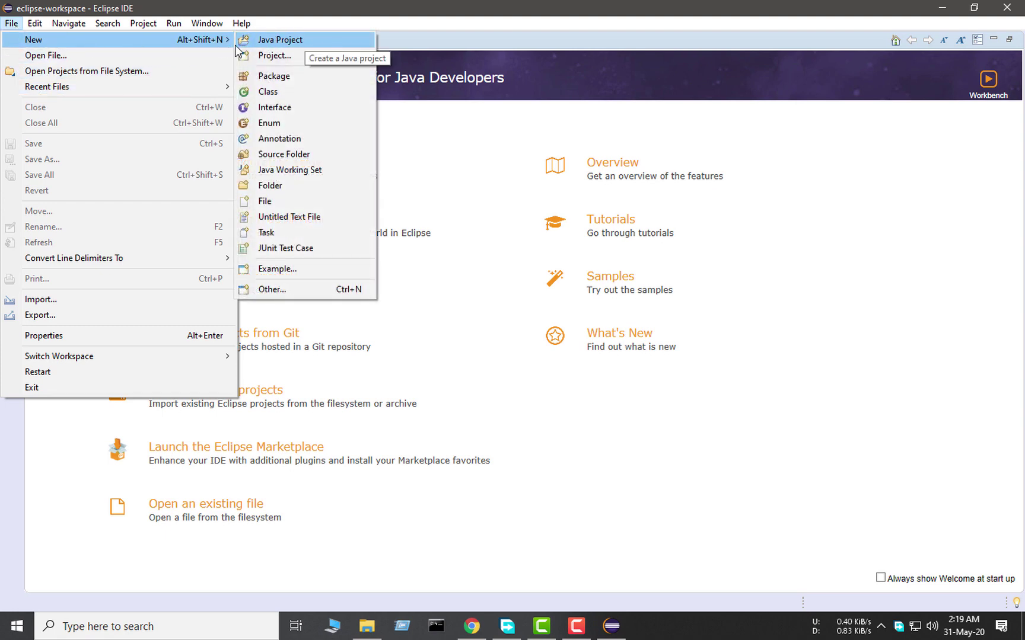
click(300, 46)
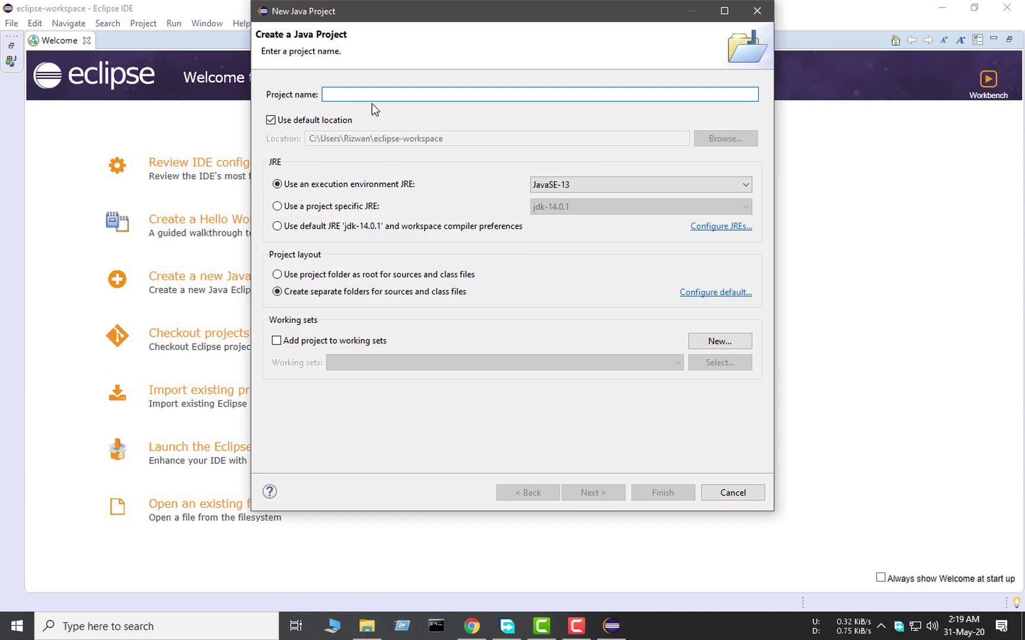
text(TechLear)
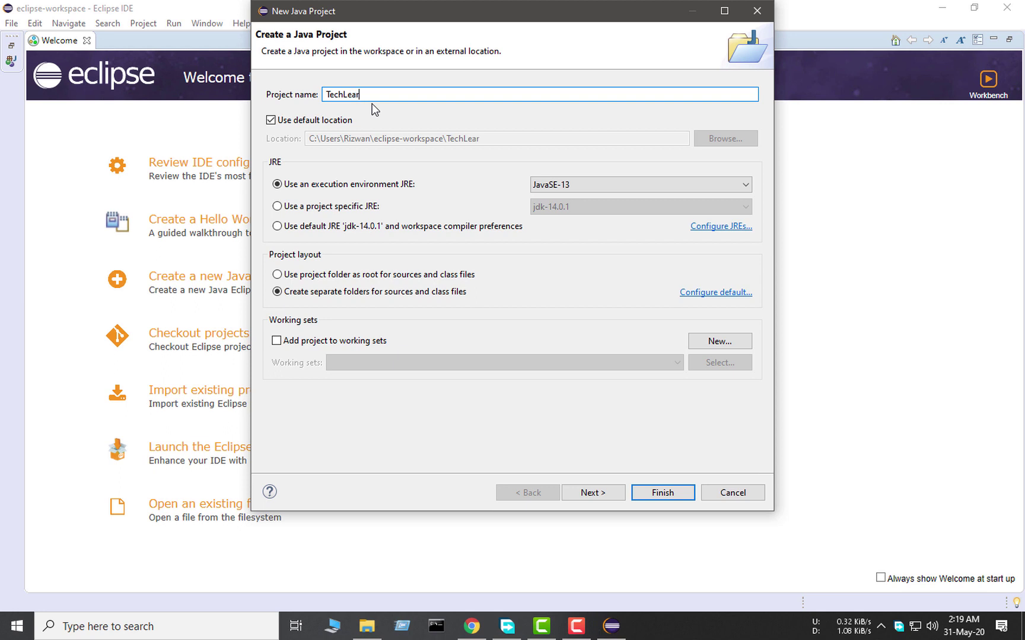
key(BackSpace)
key(BackSpace)
key(BackSpace)
key(BackSpace)
key(BackSpace)
key(BackSpace)
key(BackSpace)
key(BackSpace)
- Name the project techlearners and create it with the default Java settings and a module-info.java file for module techlearners
text(t)
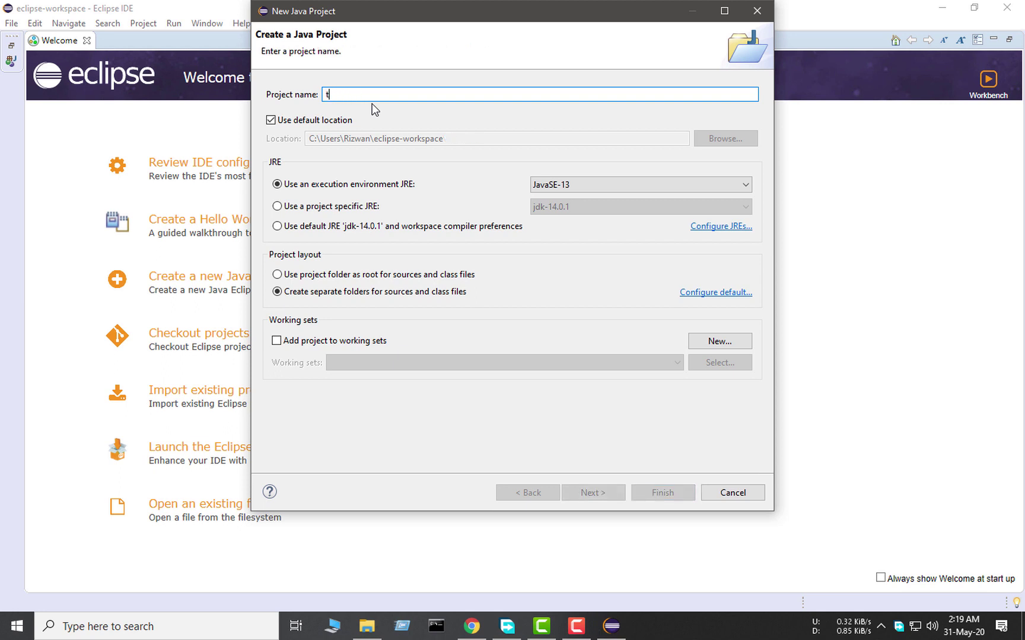
text(echlearners)
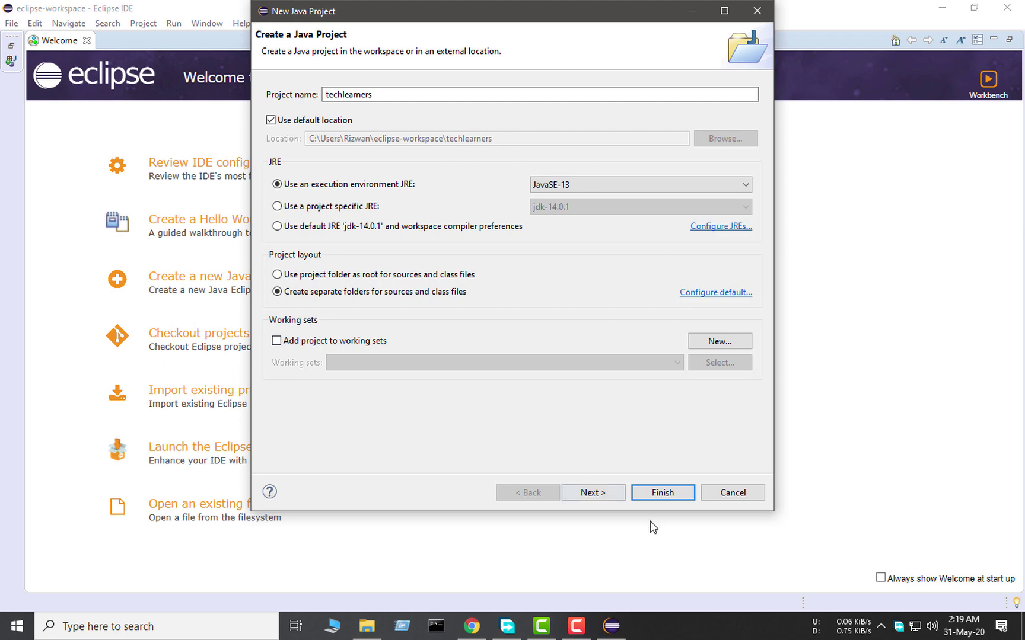
click(597, 493)
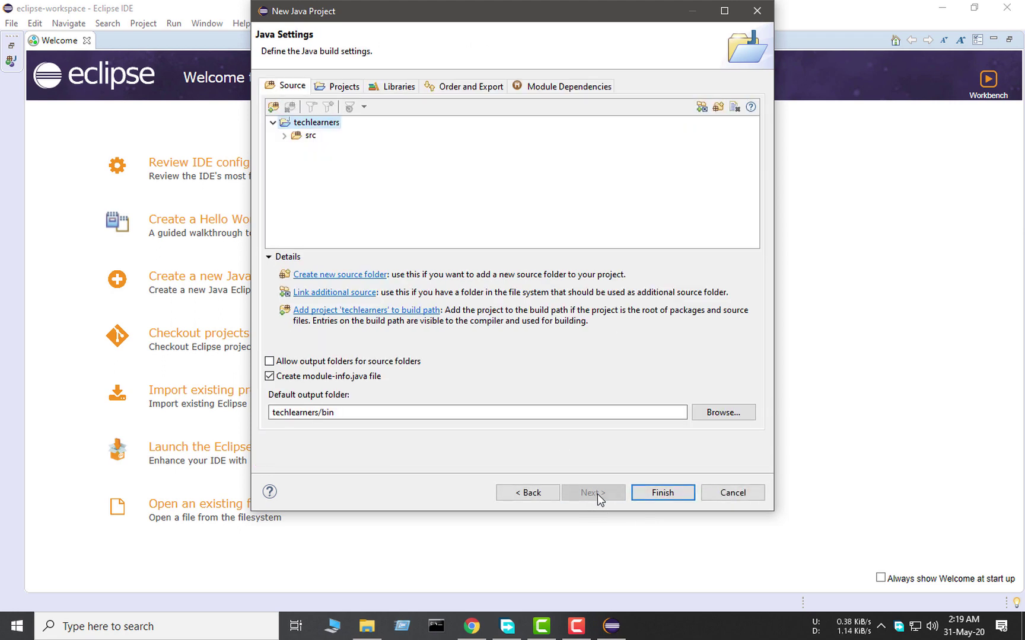
click(673, 497)
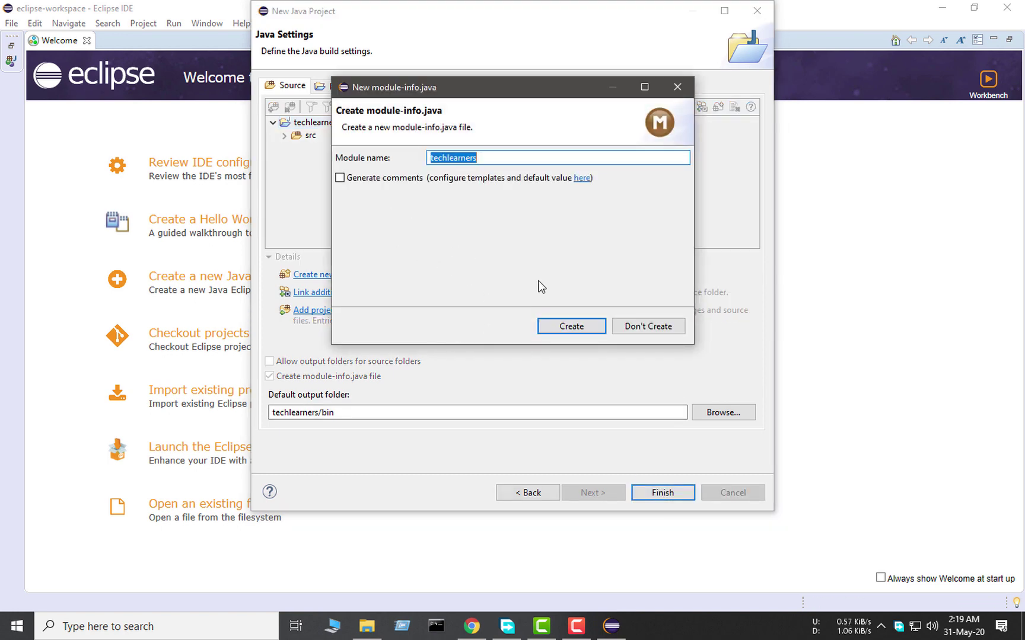
click(580, 332)
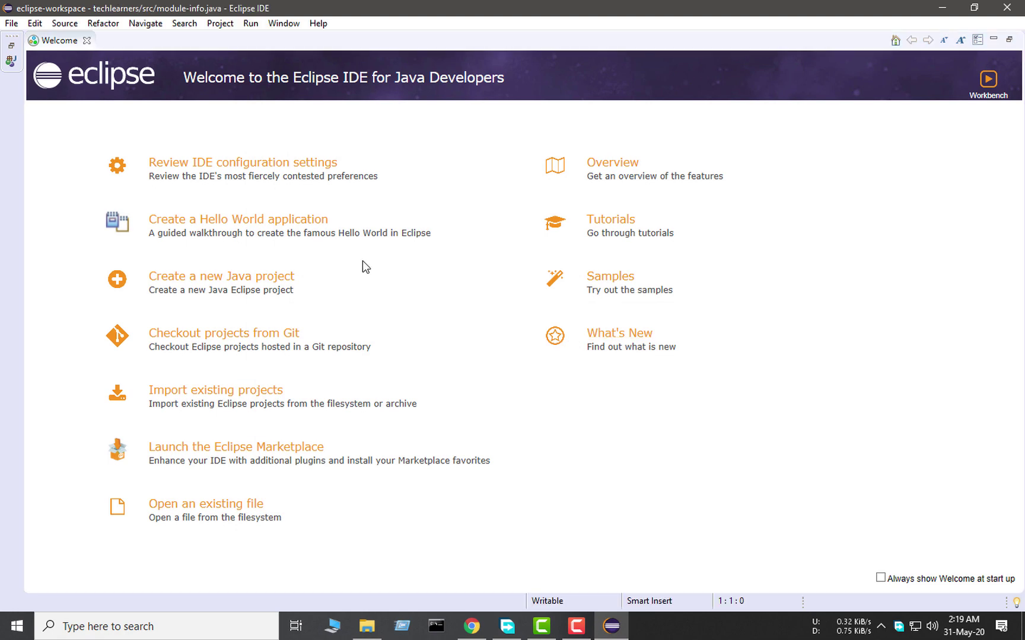
- Restore the workbench from the Welcome page and select the src folder of the techlearners project
click(10, 46)
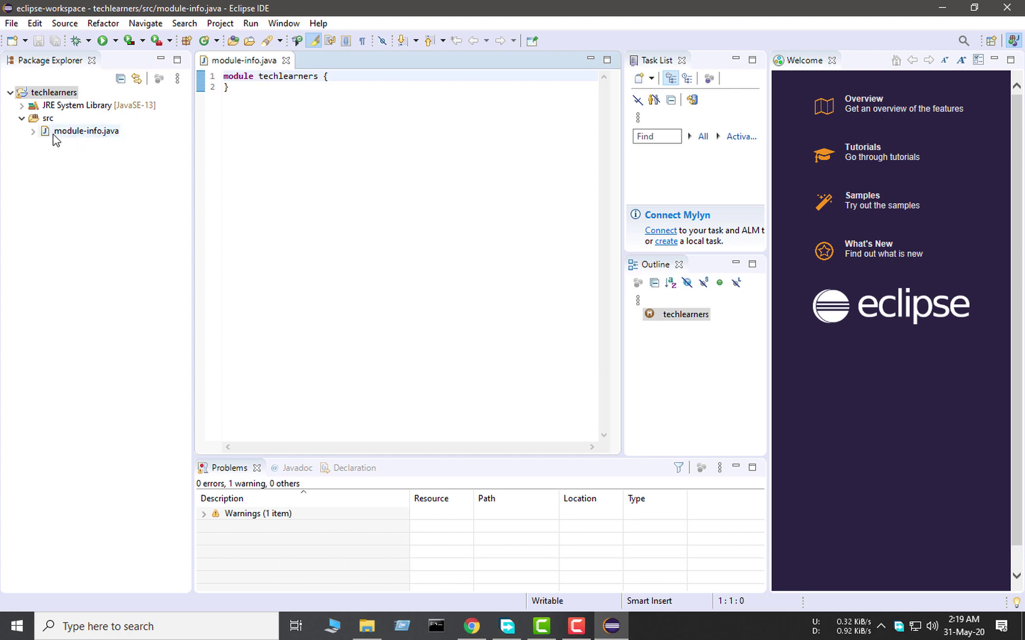
click(27, 122)
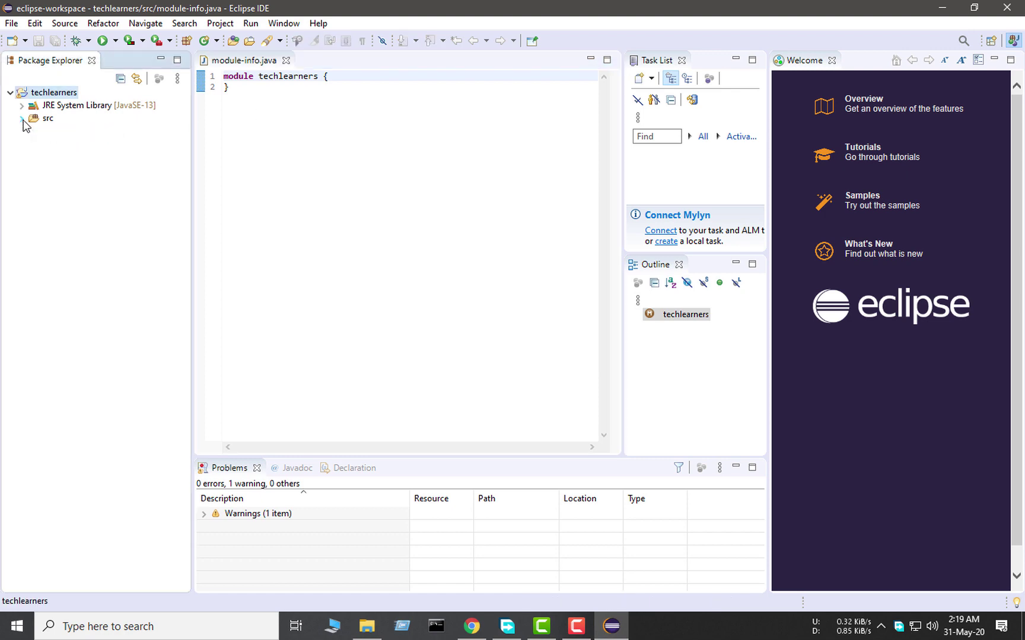
click(46, 119)
- Create a public class TechLearners in the src folder's techlearners package, including a public static void main method stub
right_click(47, 118)
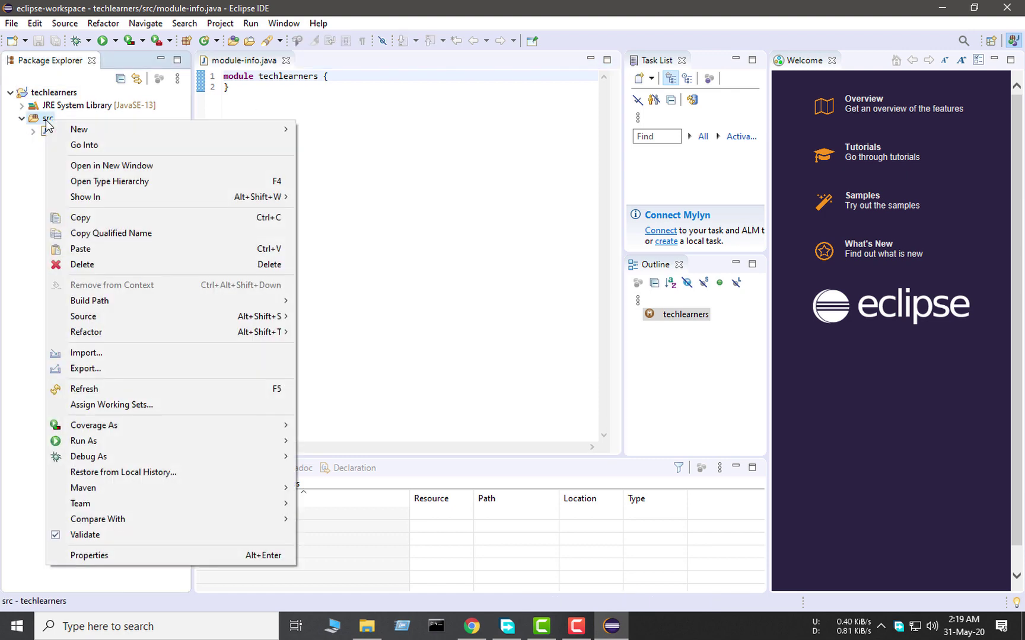
mouse_move(79, 129)
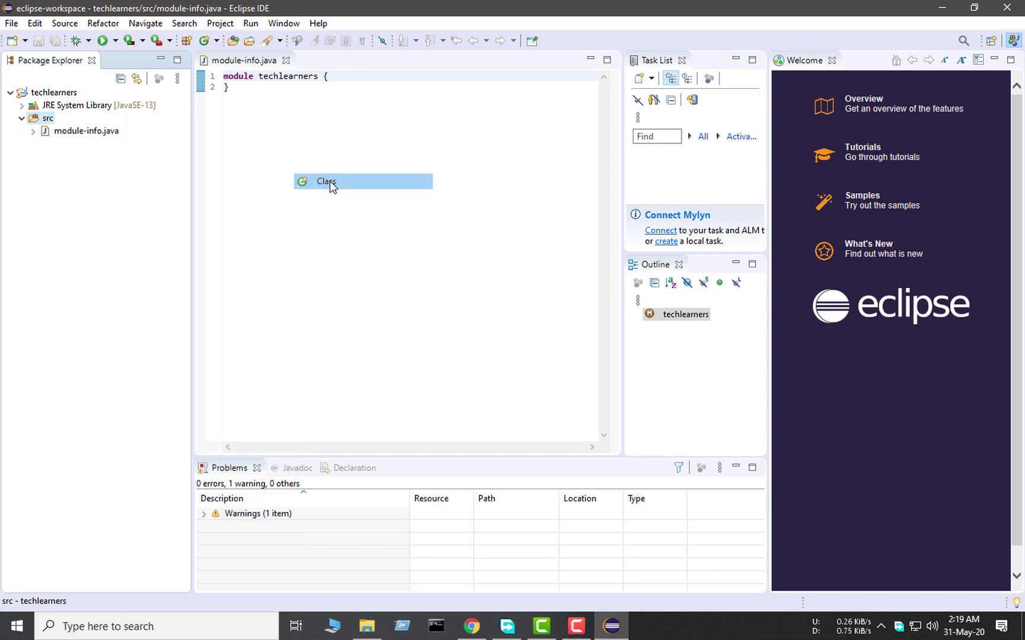
click(329, 182)
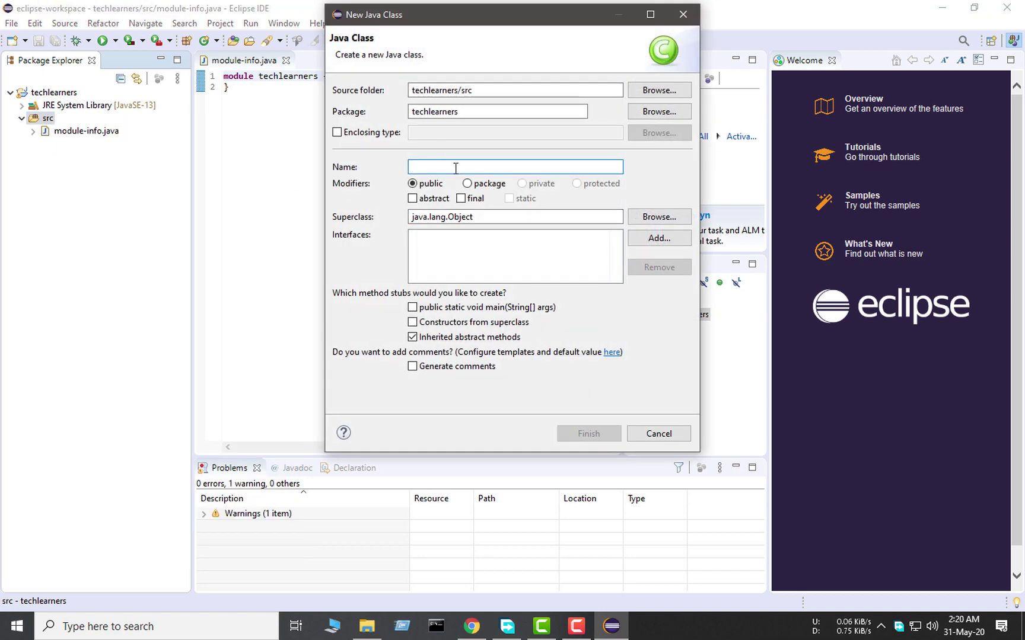
text(Tech)
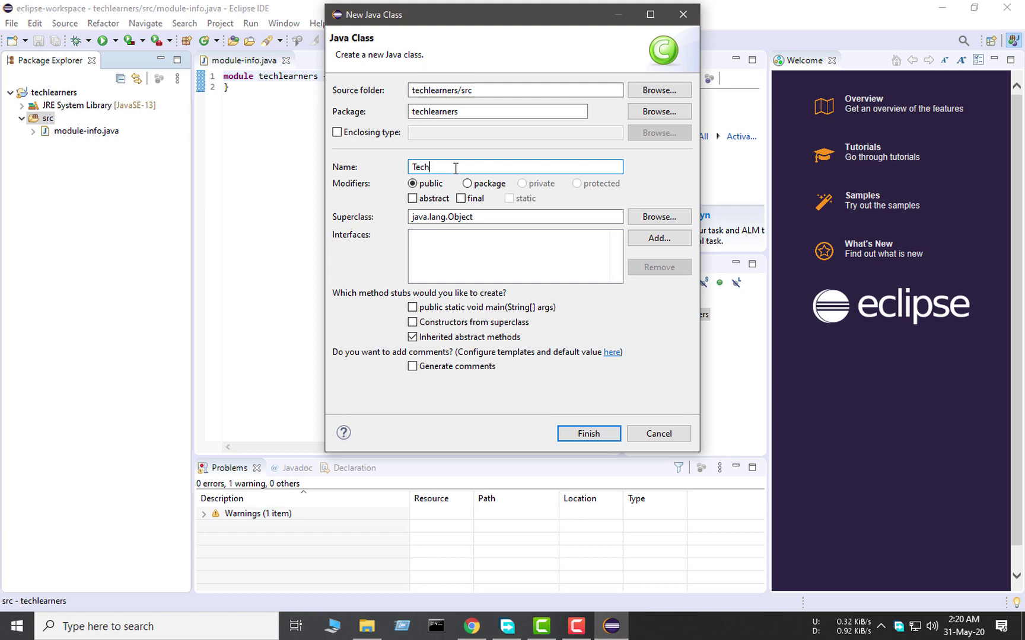
text(Learners)
click(413, 308)
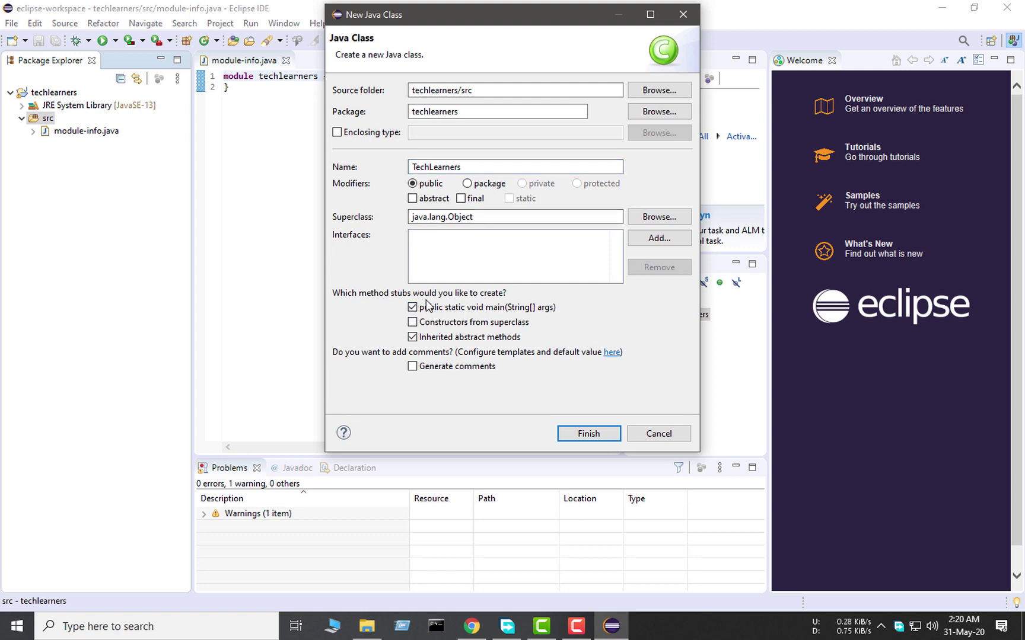
click(604, 435)
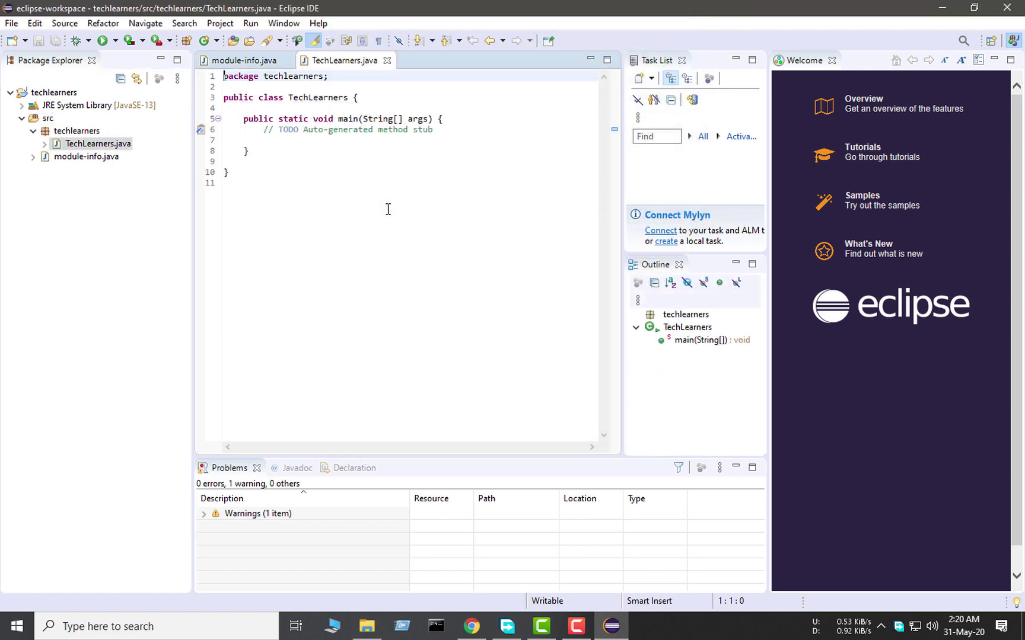
- Add the statement System.out.println("Hello World"); below the TODO comment in the main method and save TechLearners.java
click(436, 131)
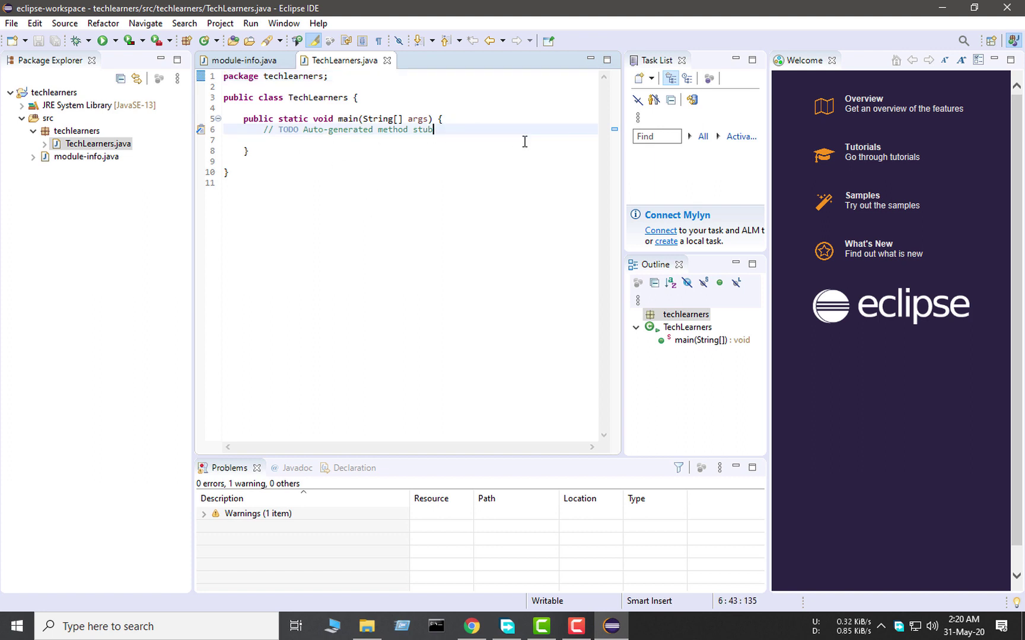
key(Return)
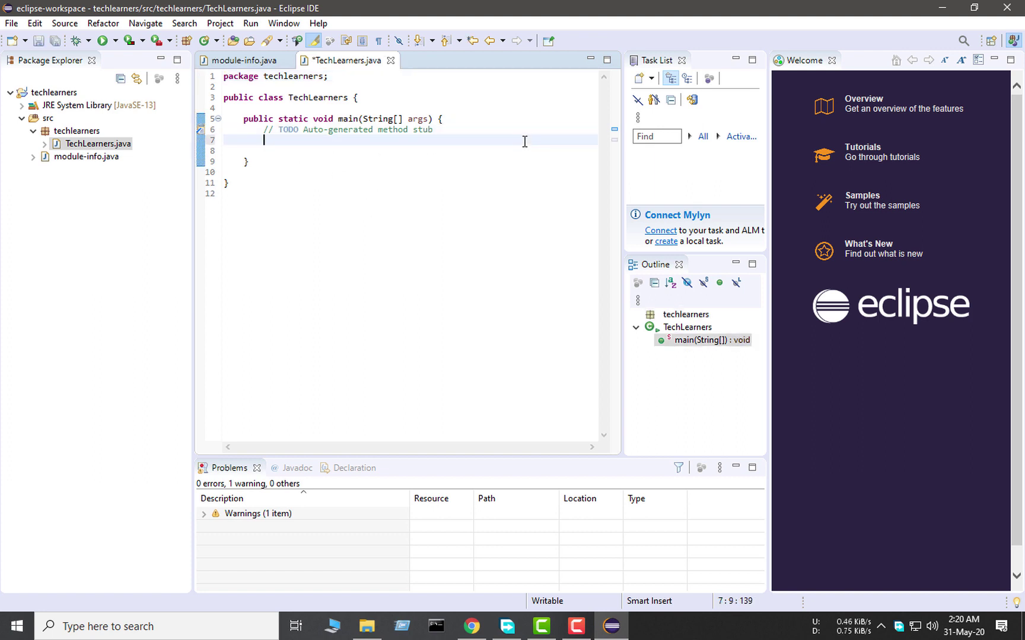
text(System.out.printl)
text(n("Hello World");)
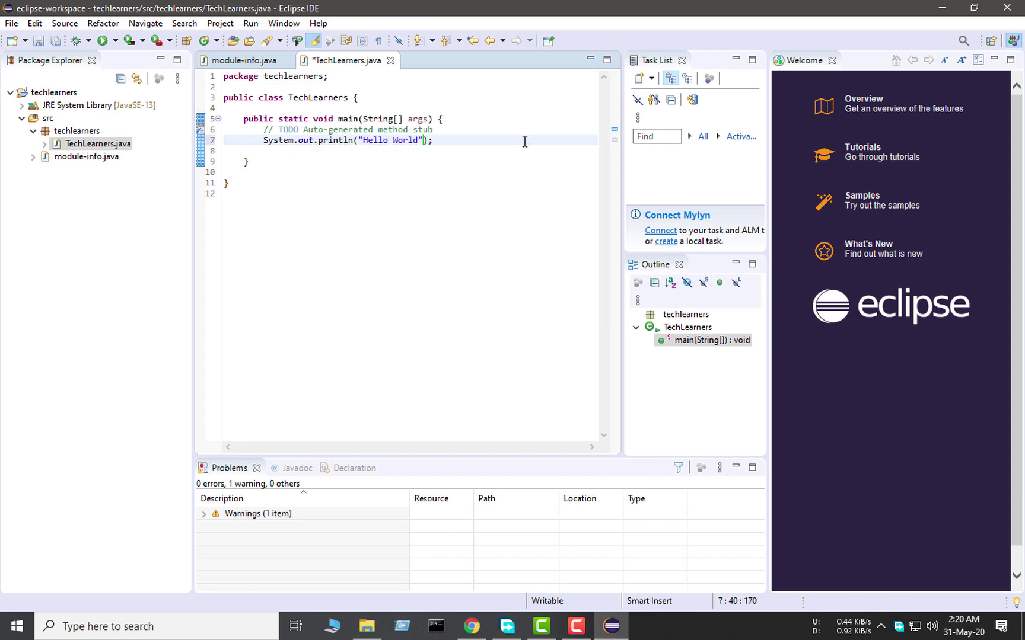
key(ctrl+s)
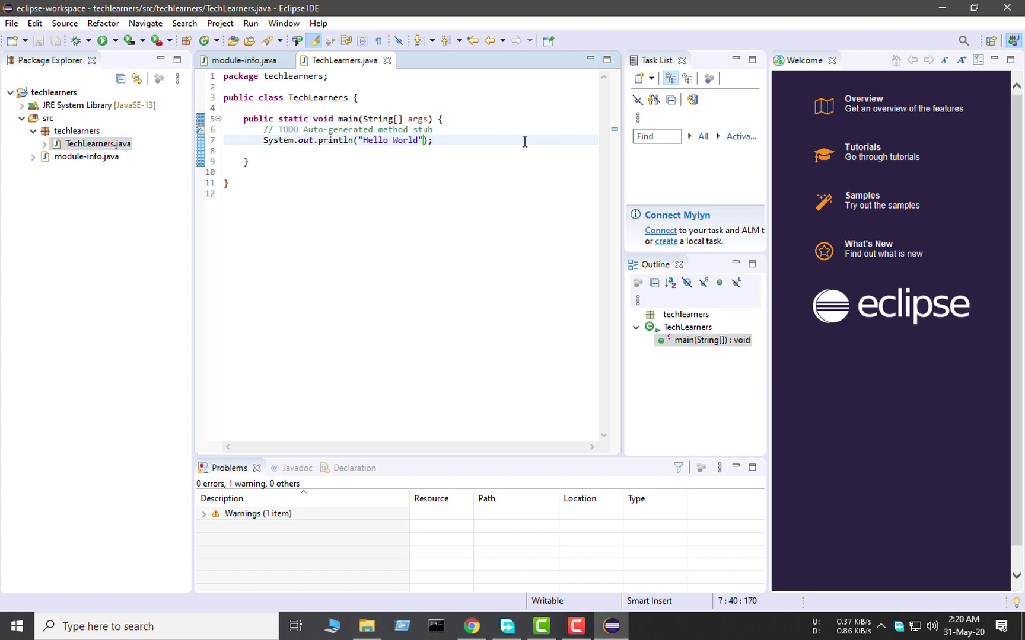
- Run the TechLearners program and check its output in the console
click(103, 42)
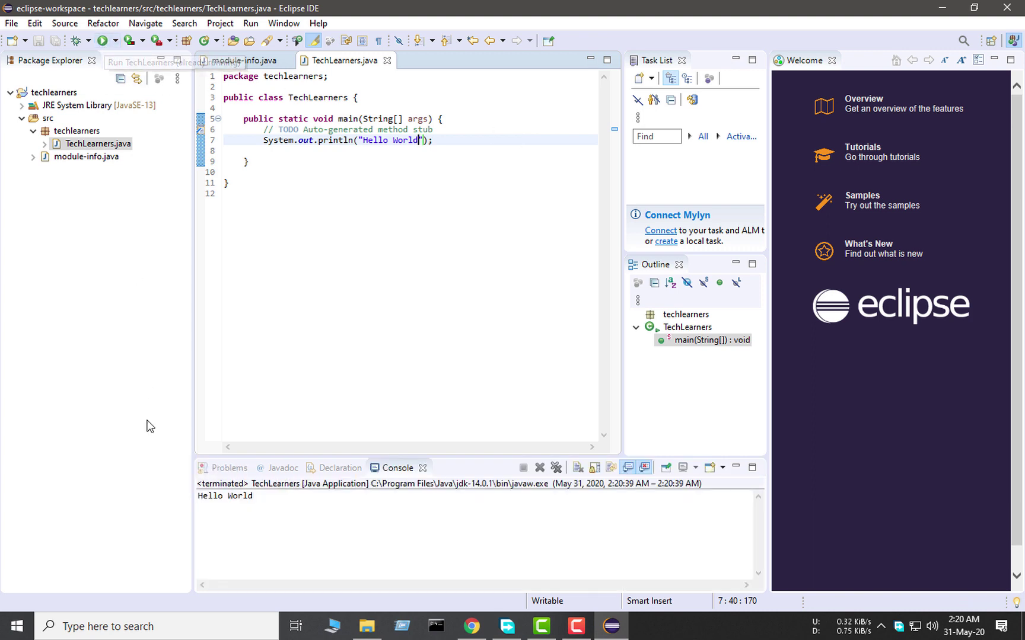
triple_click(263, 496)
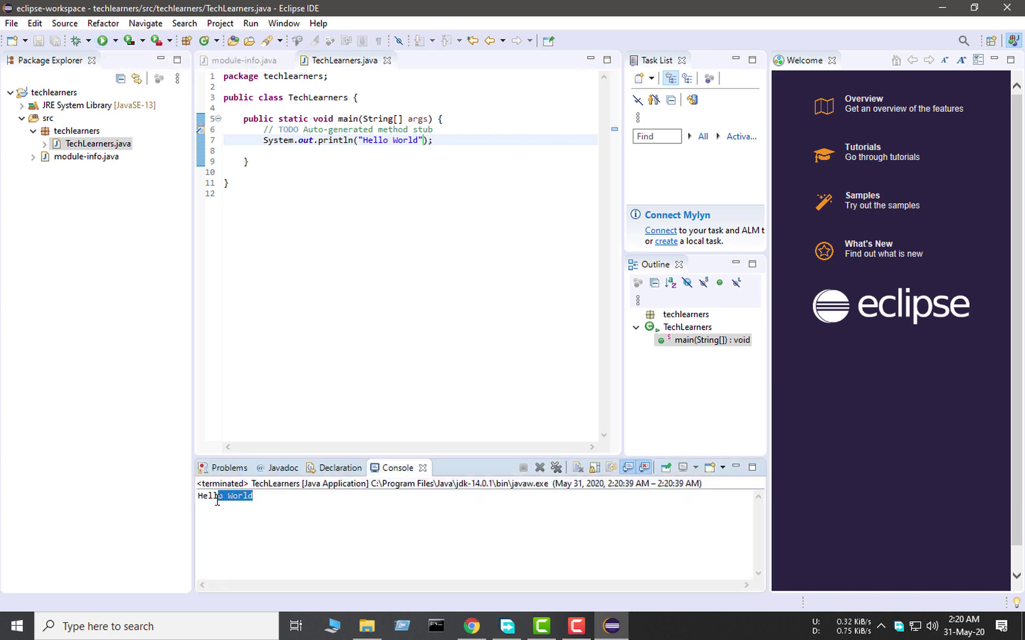
click(274, 502)
- Replace the printed text Hello World with TechLearners in the println statement and run the saved program again
drag(363, 140, 419, 140)
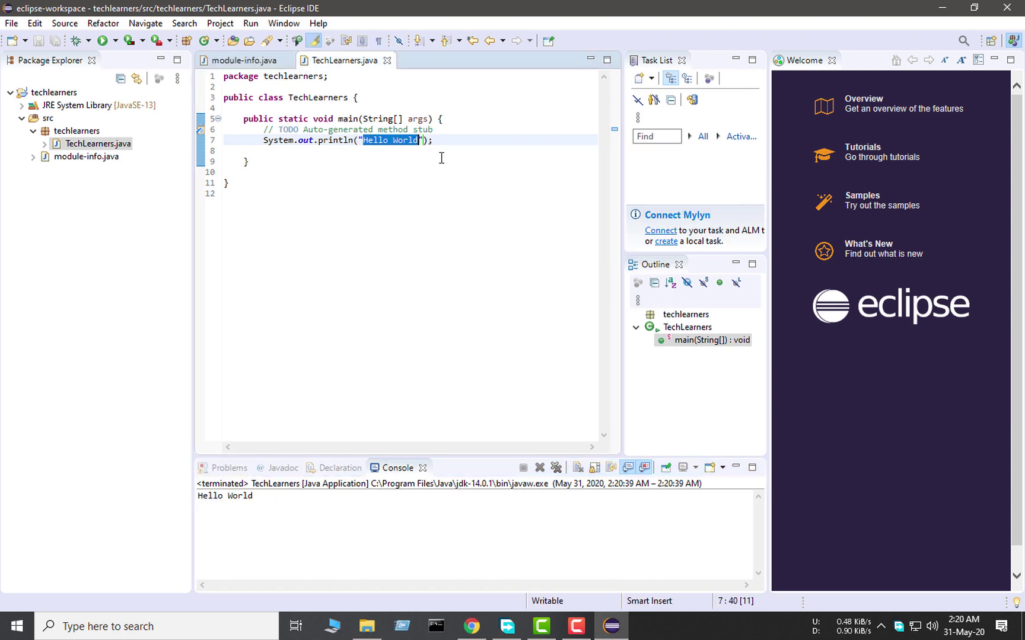
text(TEch)
key(BackSpace)
key(BackSpace)
key(BackSpace)
text(echLe)
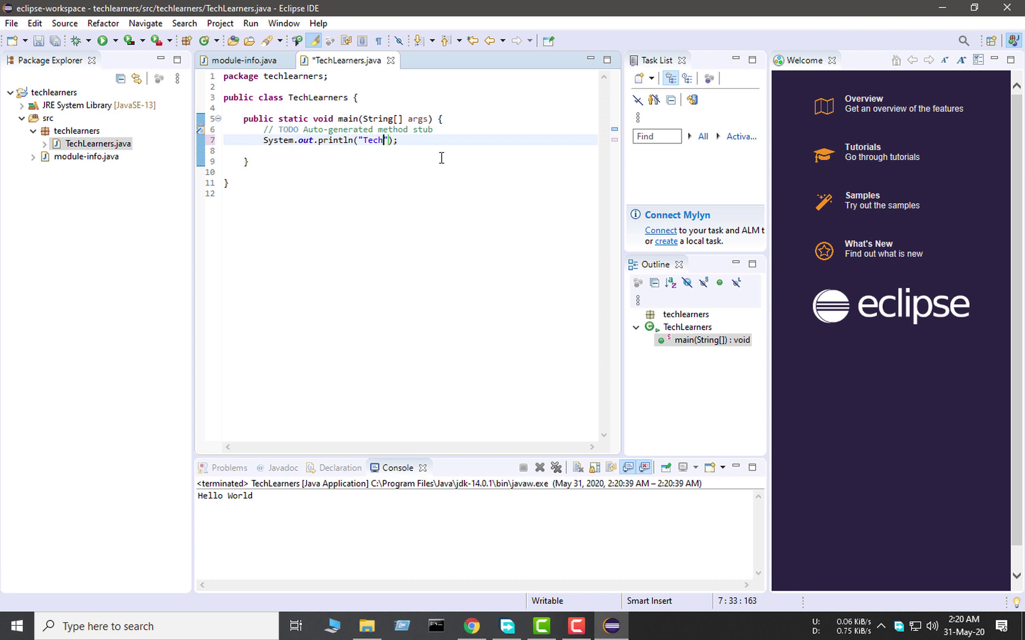
text(arners)
key(ctrl+s)
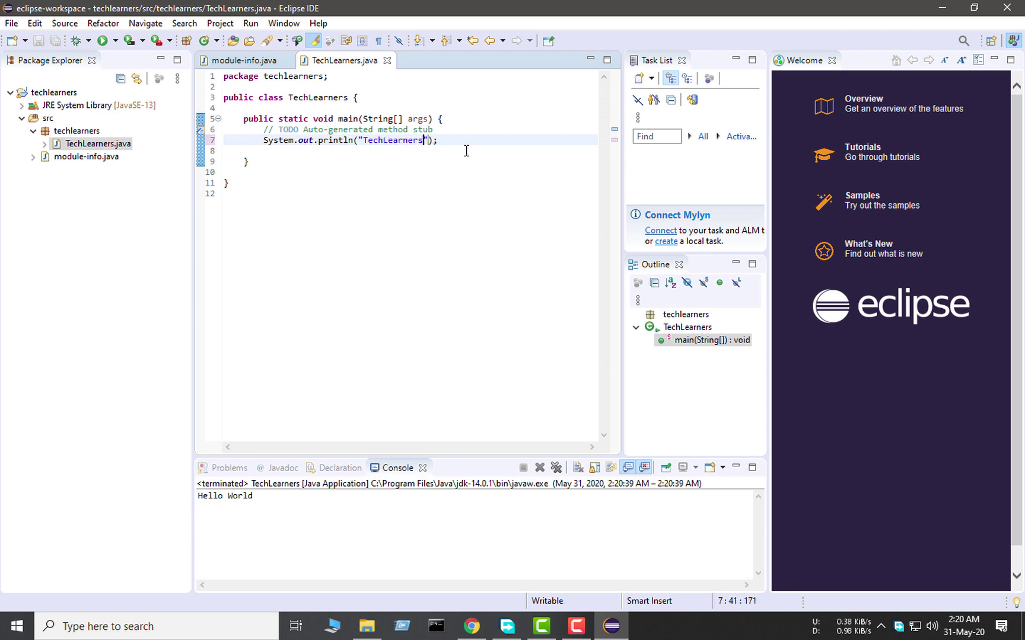
key(ctrl+F11)
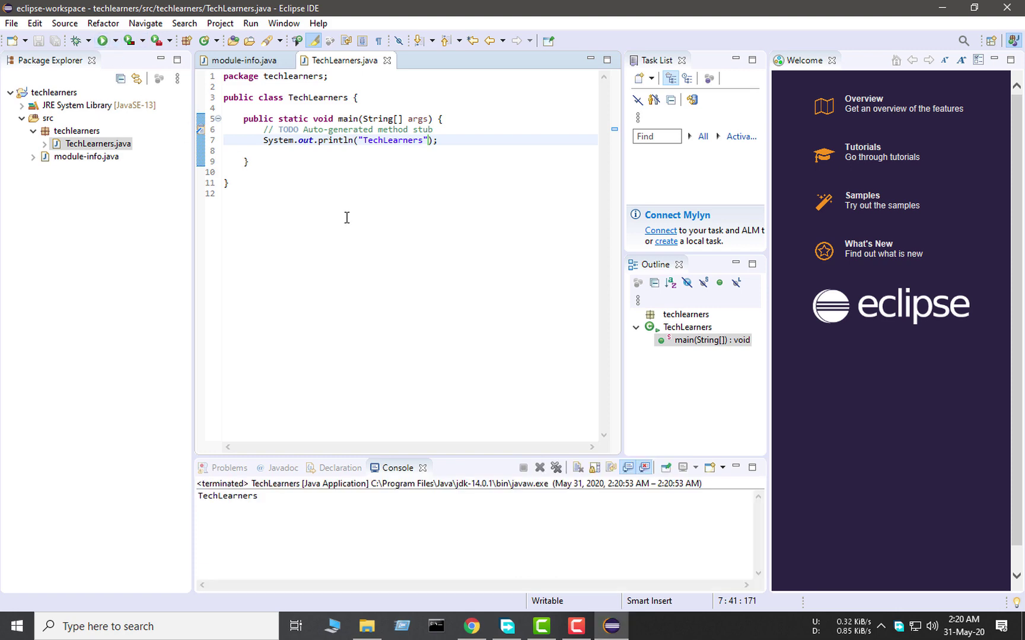